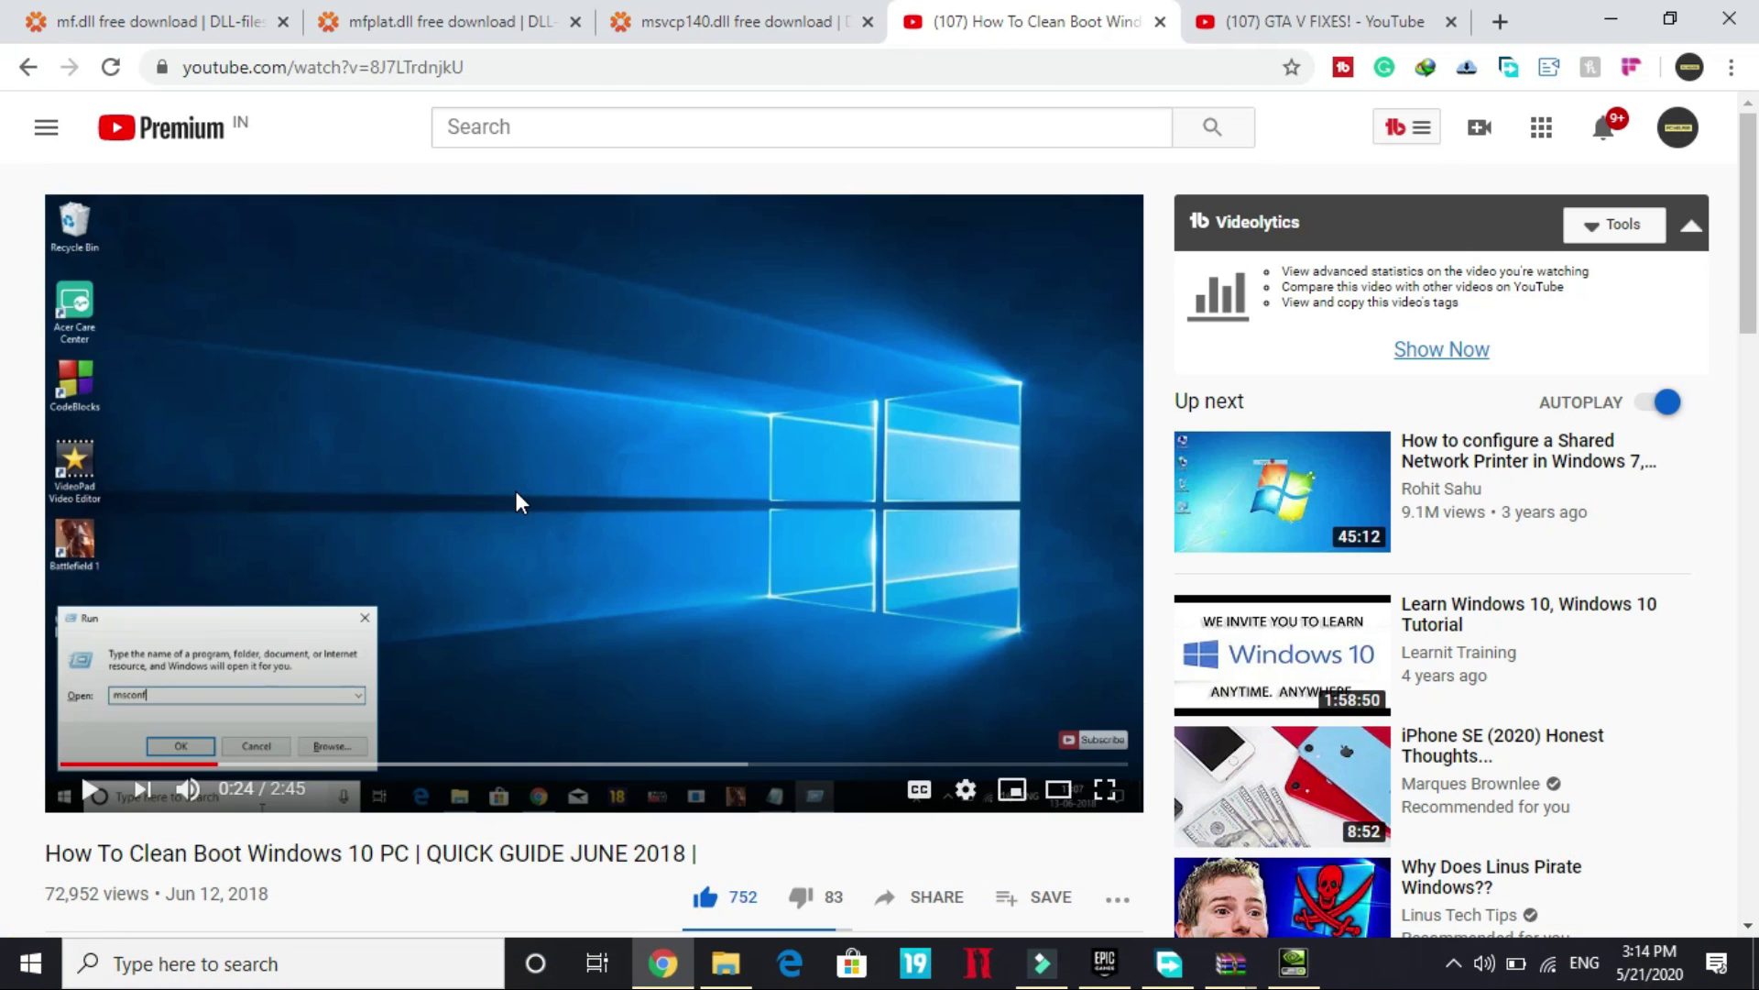
Hide the Chrome window with the paused clean-boot tutorial using Win+D to show the desktop.
{"action": "key", "text": "super+d"}
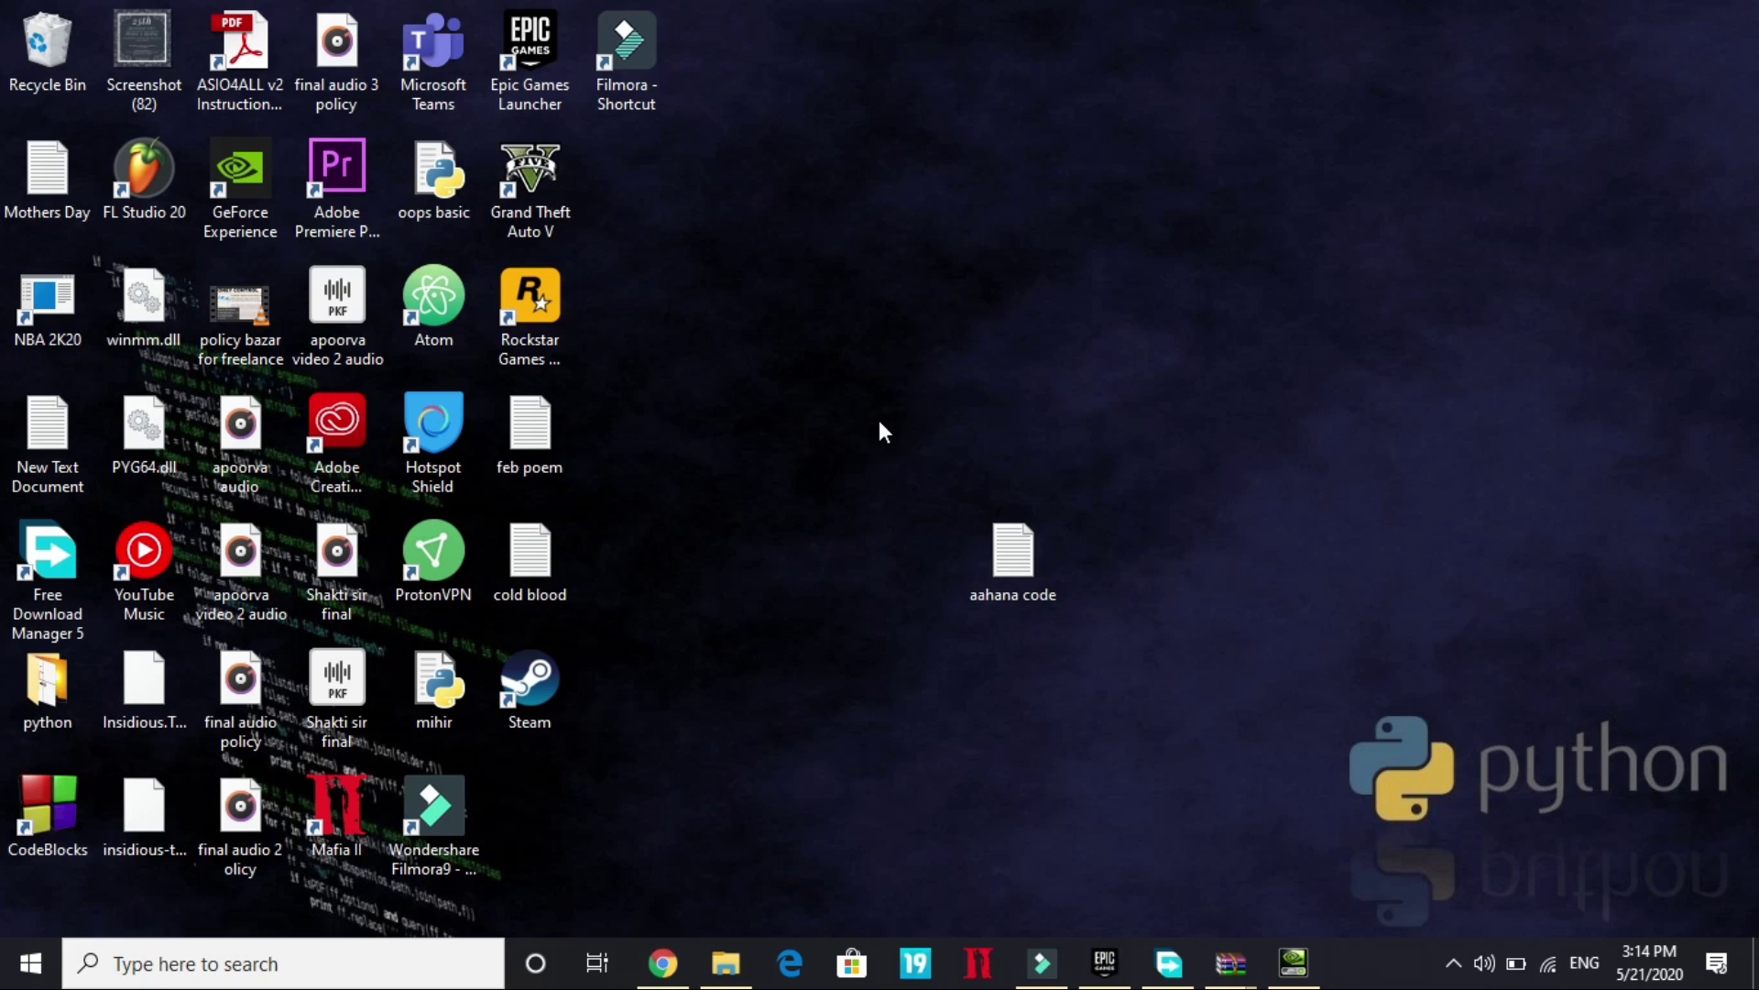
{"action": "left_click", "coordinate": [1104, 962]}
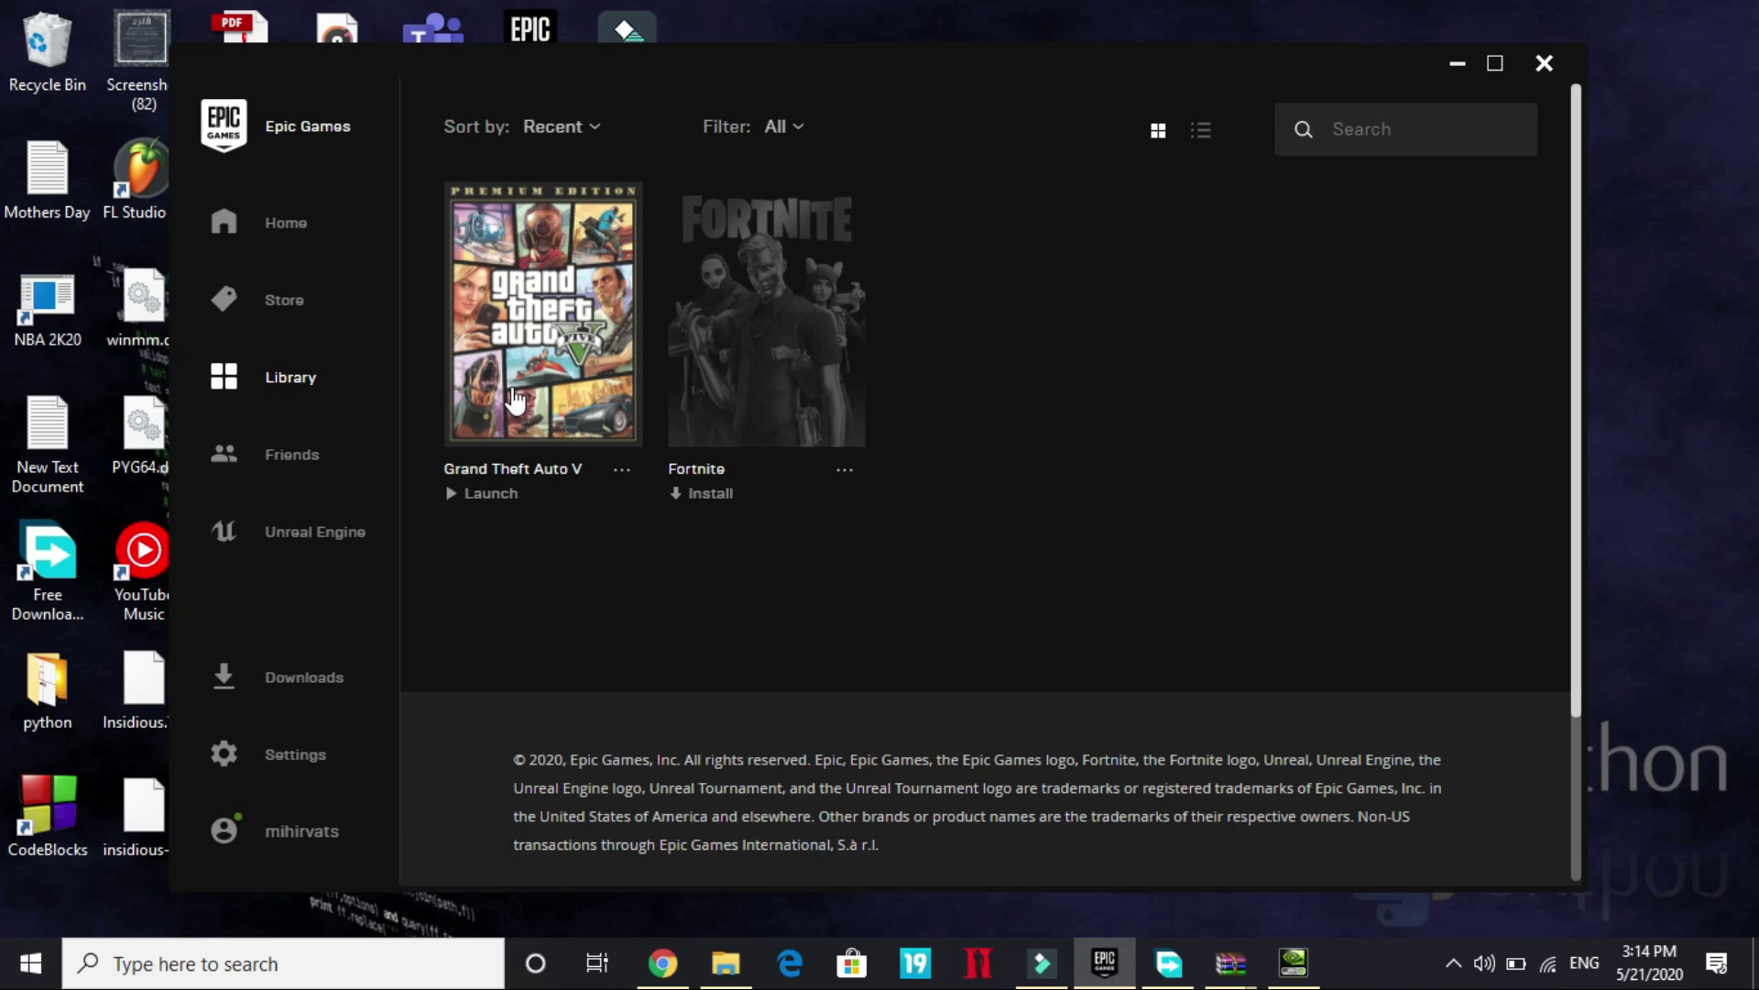
{"action": "left_click", "coordinate": [621, 469]}
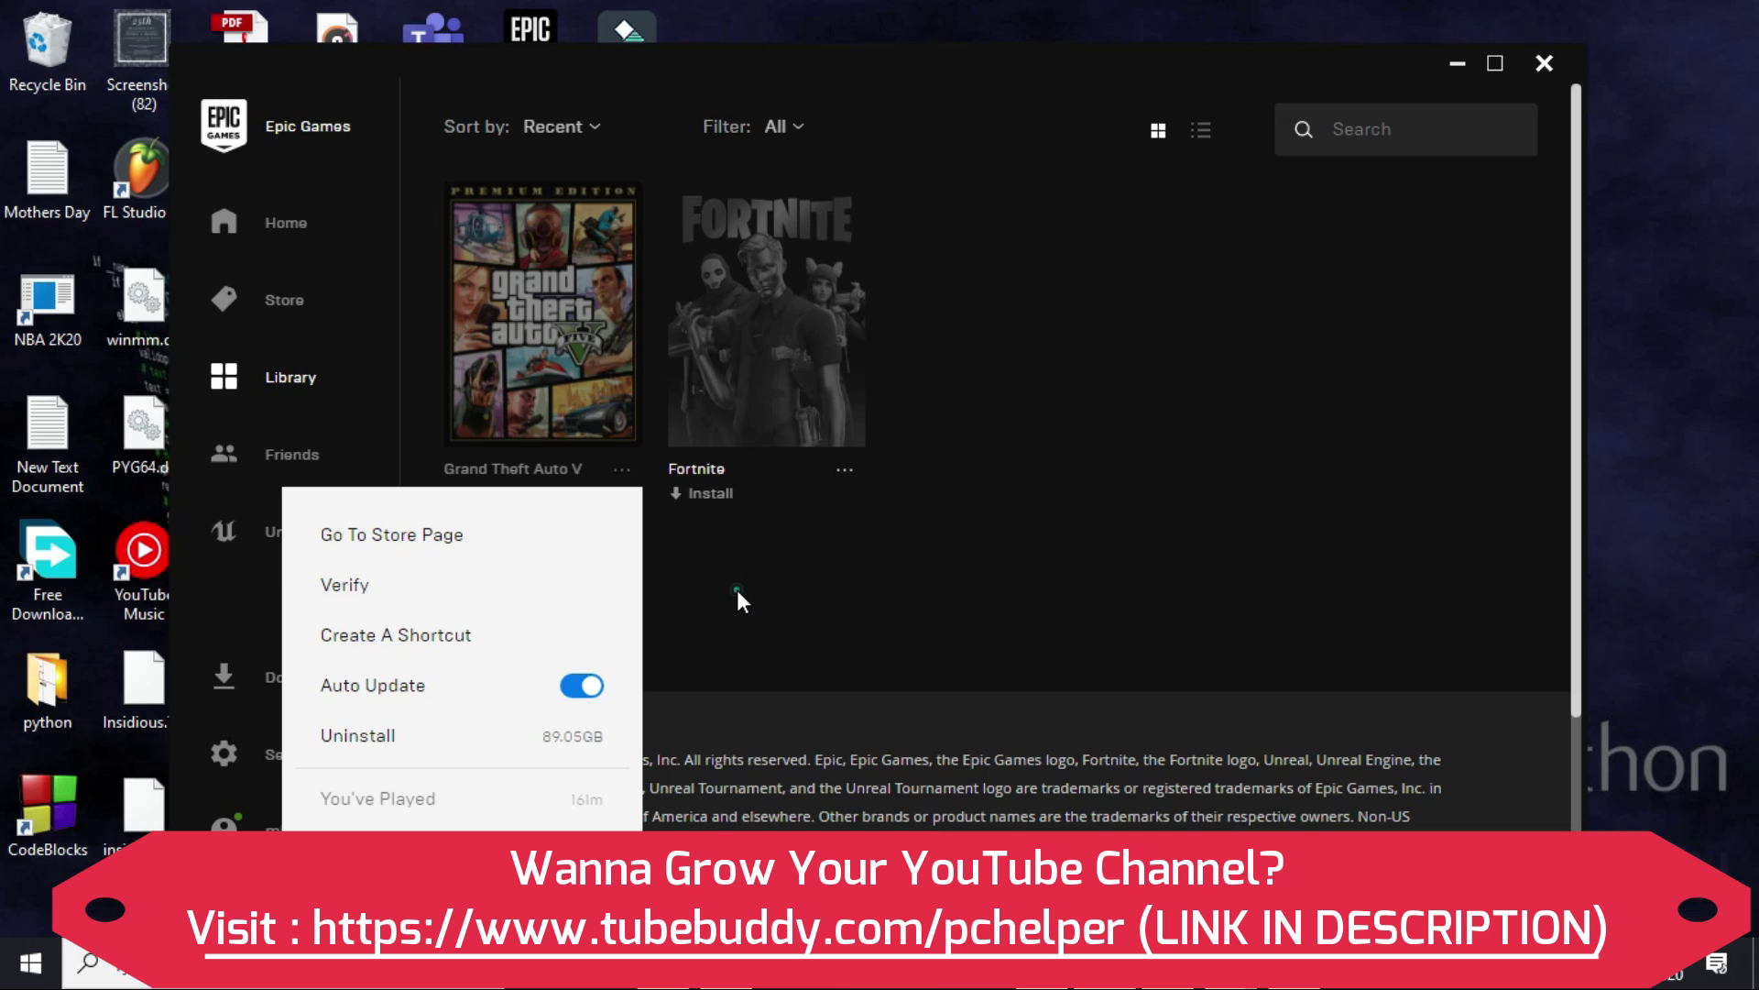
{"action": "left_click", "coordinate": [738, 591]}
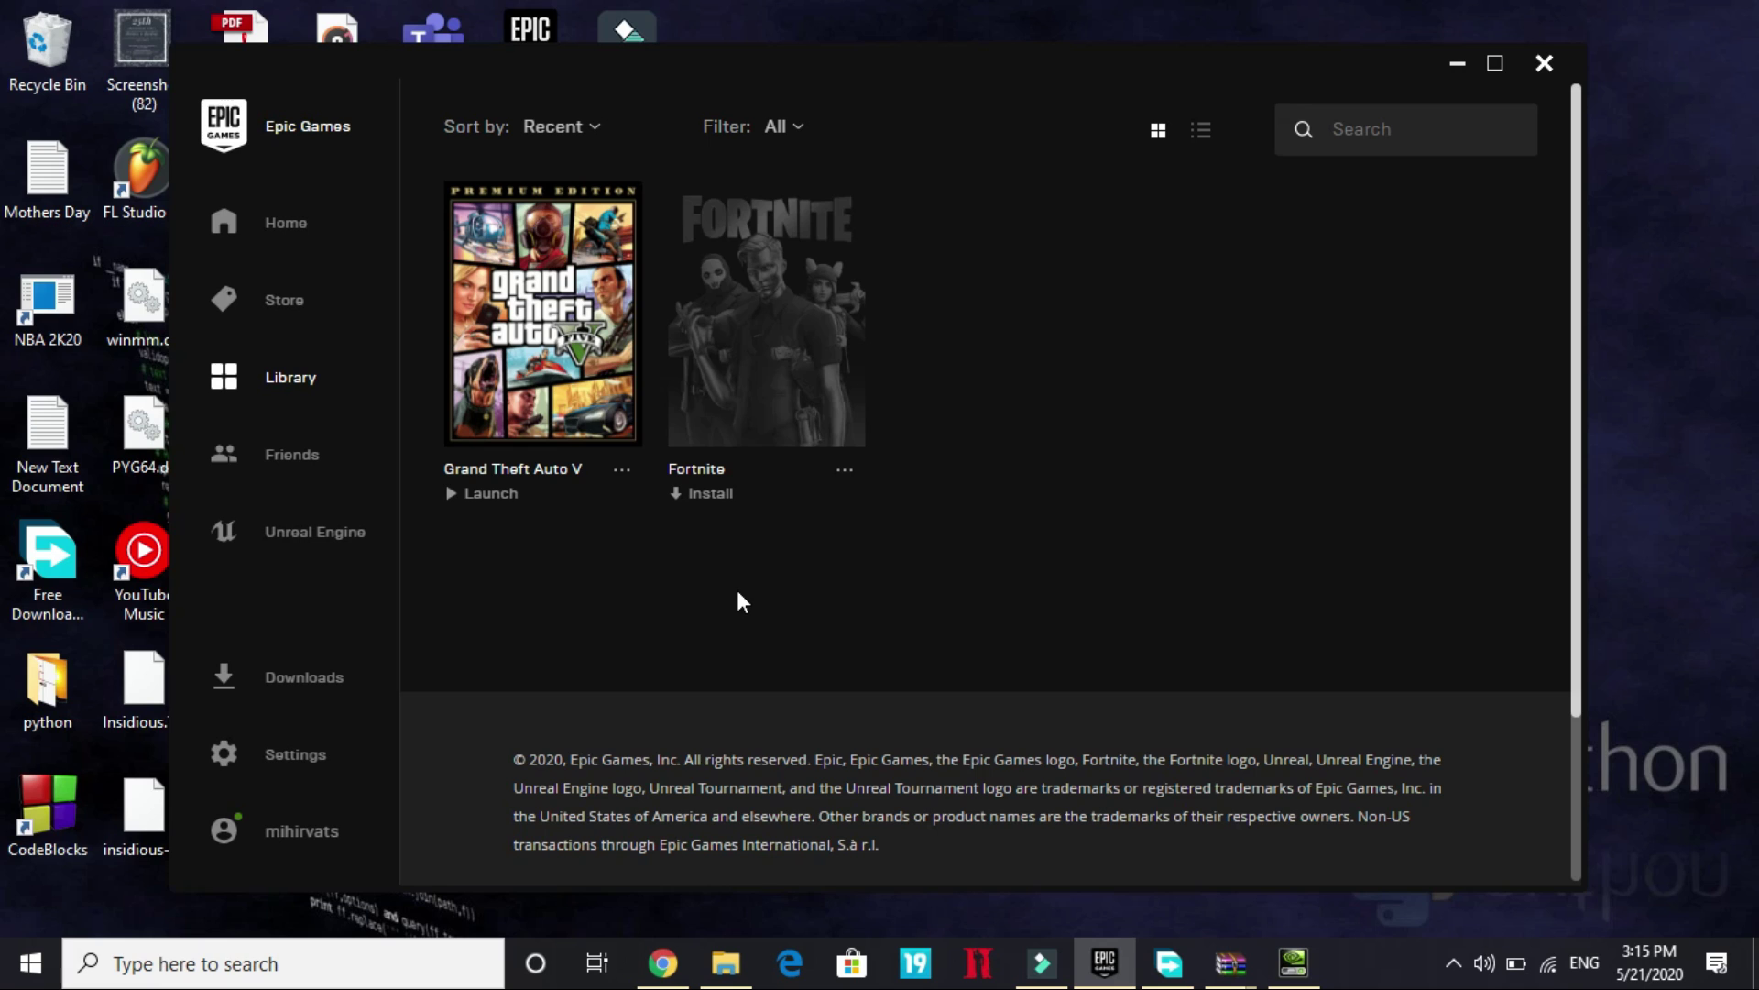
{"action": "key", "text": "super+d"}
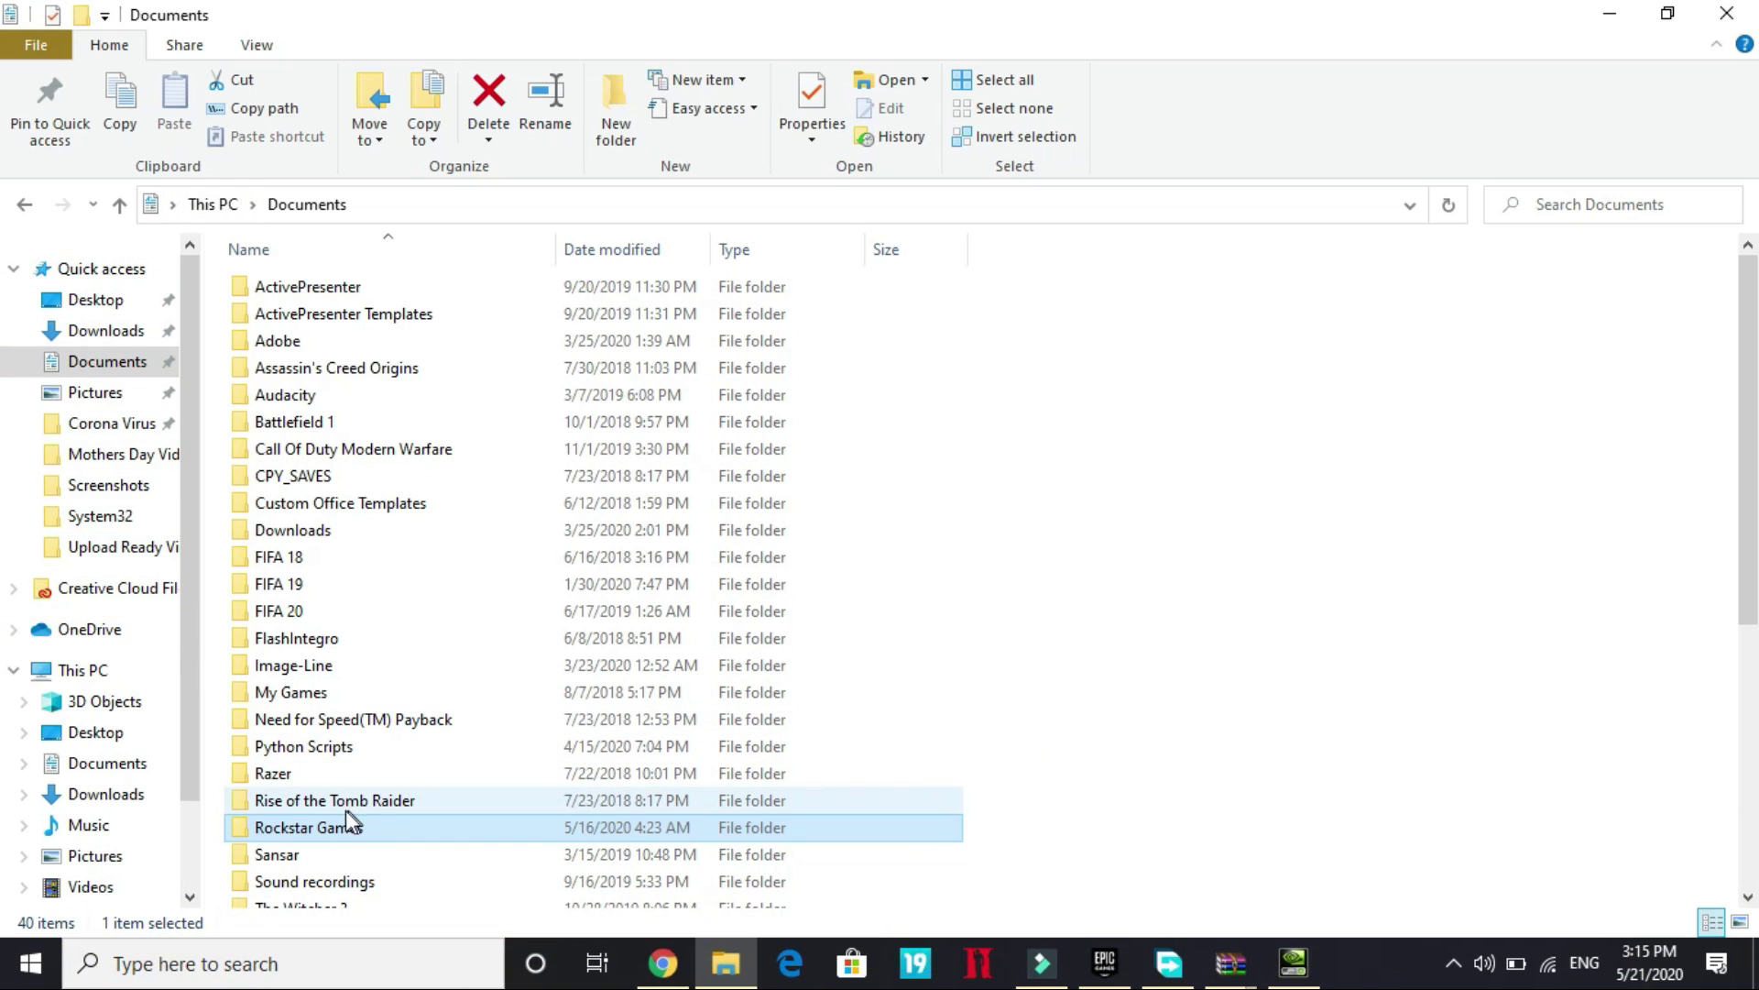
Look inside the Rockstar Games folder, return to Documents, and delete the folder.
{"action": "double_click", "coordinate": [287, 829]}
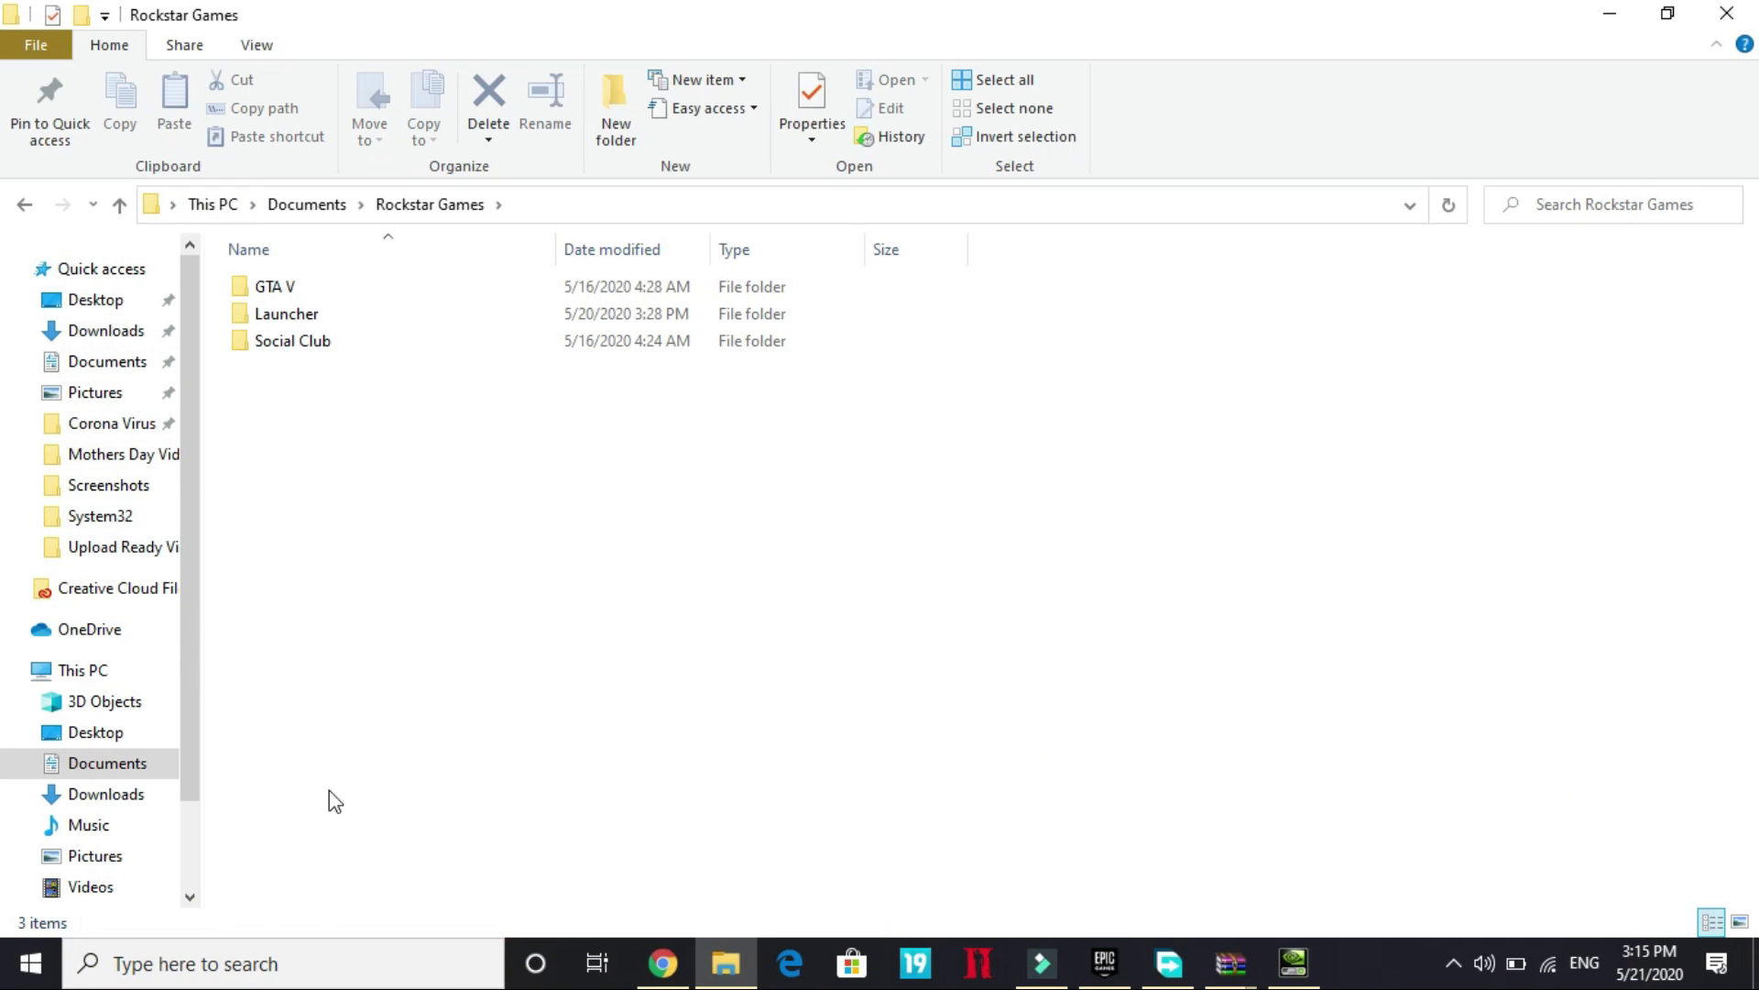
{"action": "left_click_drag", "start_coordinate": [539, 388], "coordinate": [294, 377]}
{"action": "left_click", "coordinate": [25, 203]}
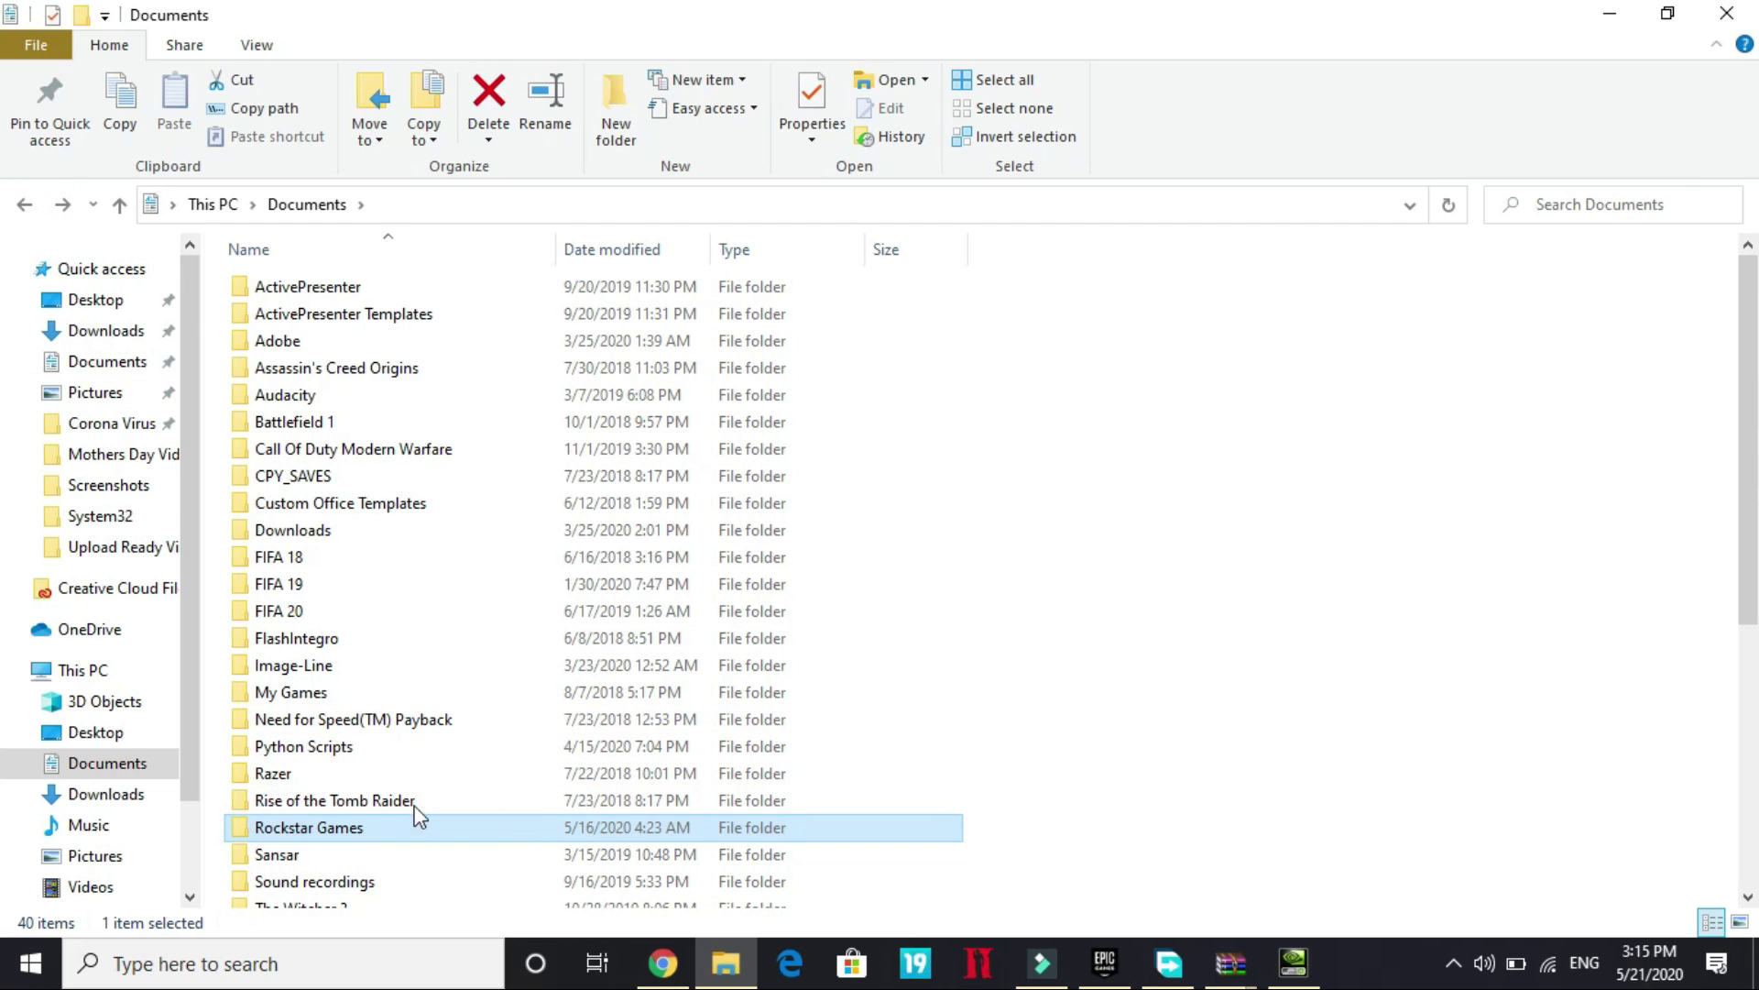
{"action": "key", "text": "F2"}
{"action": "left_click", "coordinate": [510, 826]}
{"action": "right_click", "coordinate": [509, 827]}
{"action": "key", "text": "Escape"}
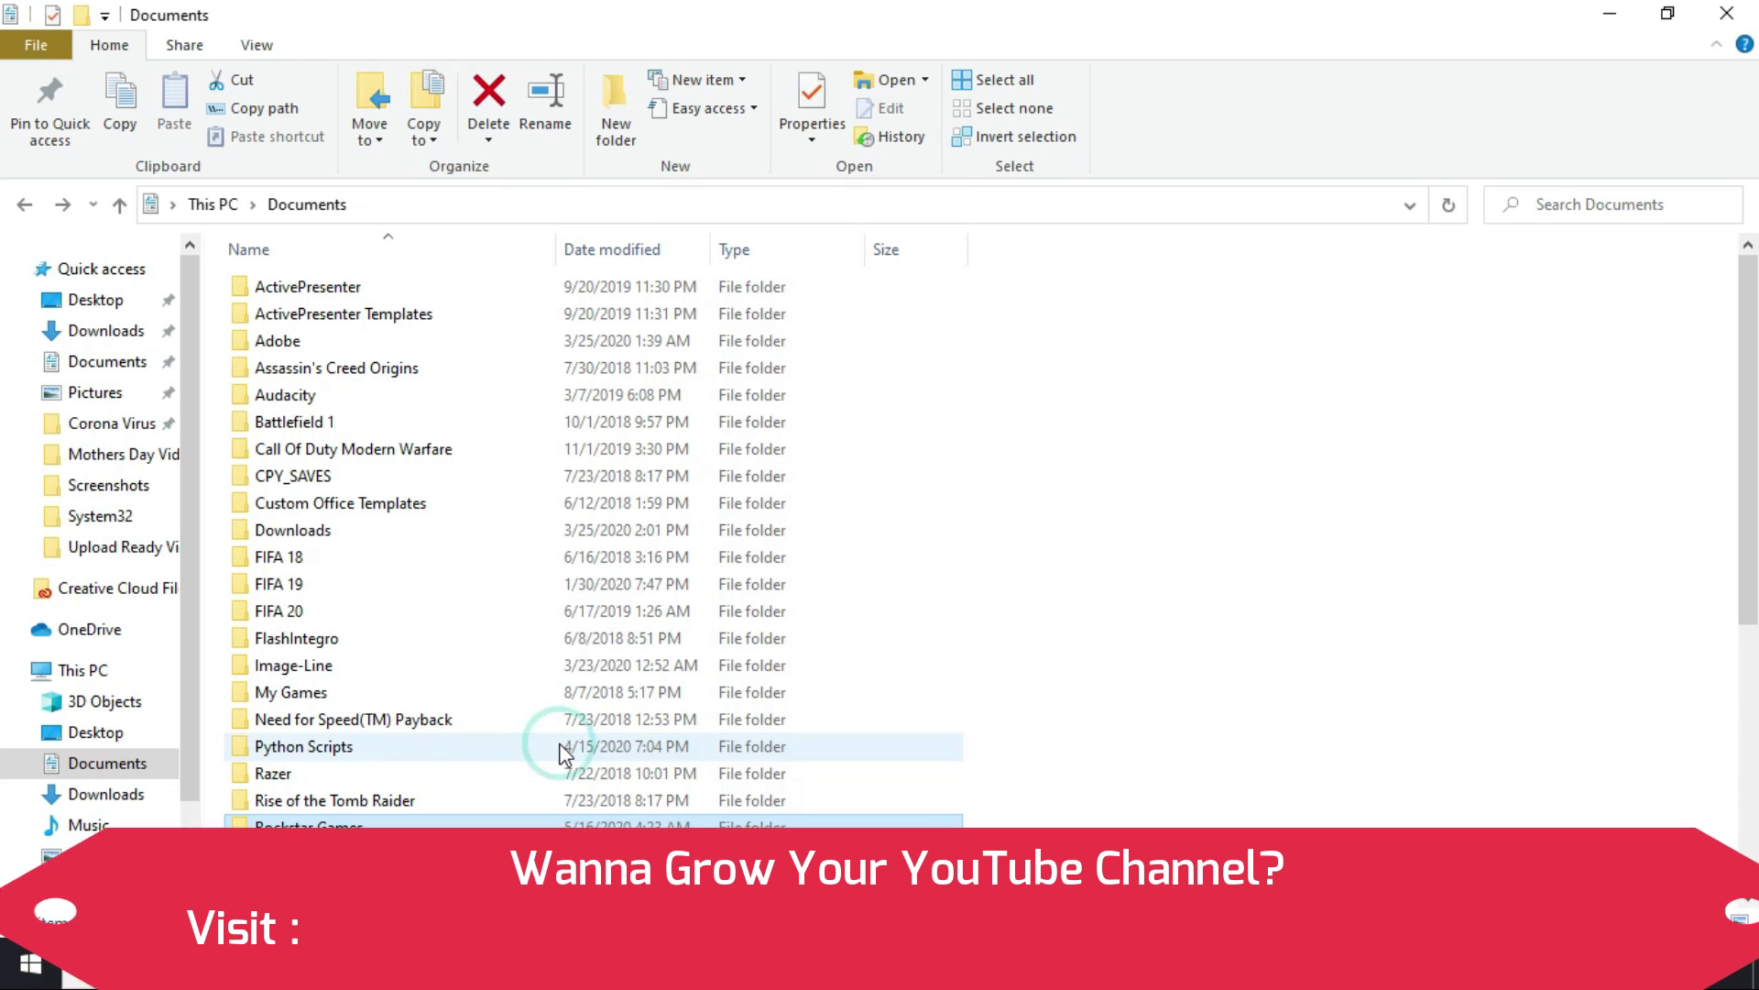
{"action": "key", "text": "Delete"}
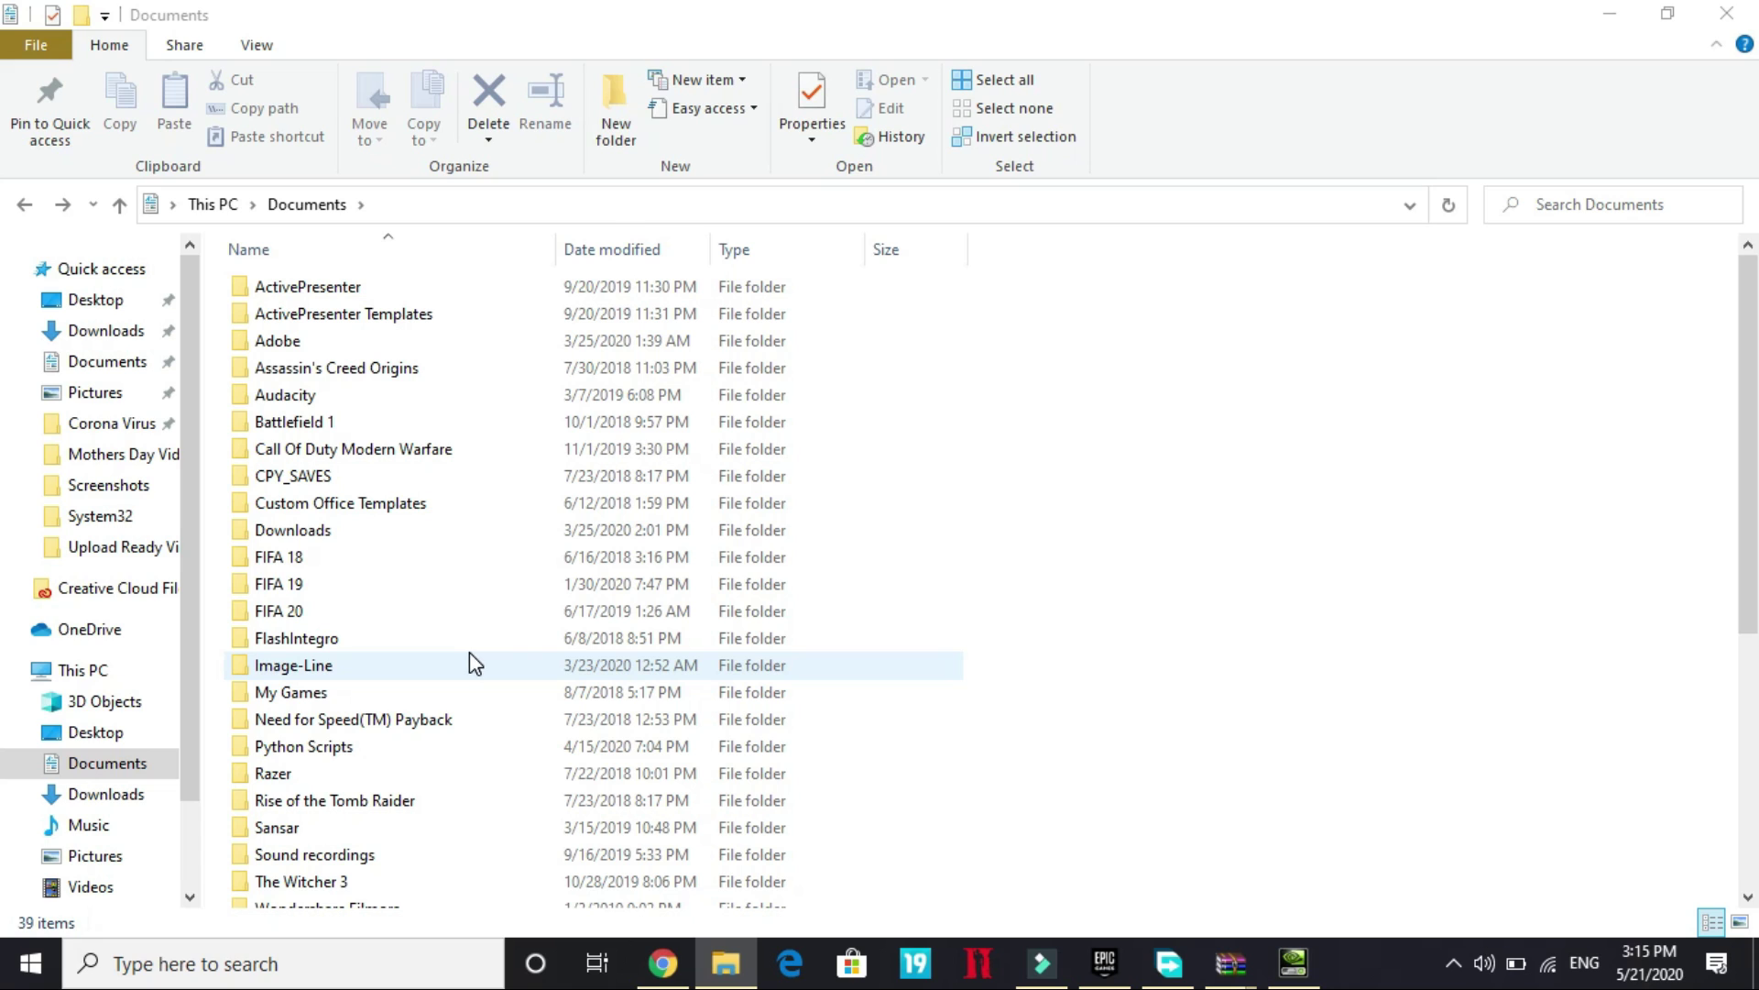
Download the 64-bit mf.dll from its dll-files.com page.
{"action": "left_click", "coordinate": [663, 963]}
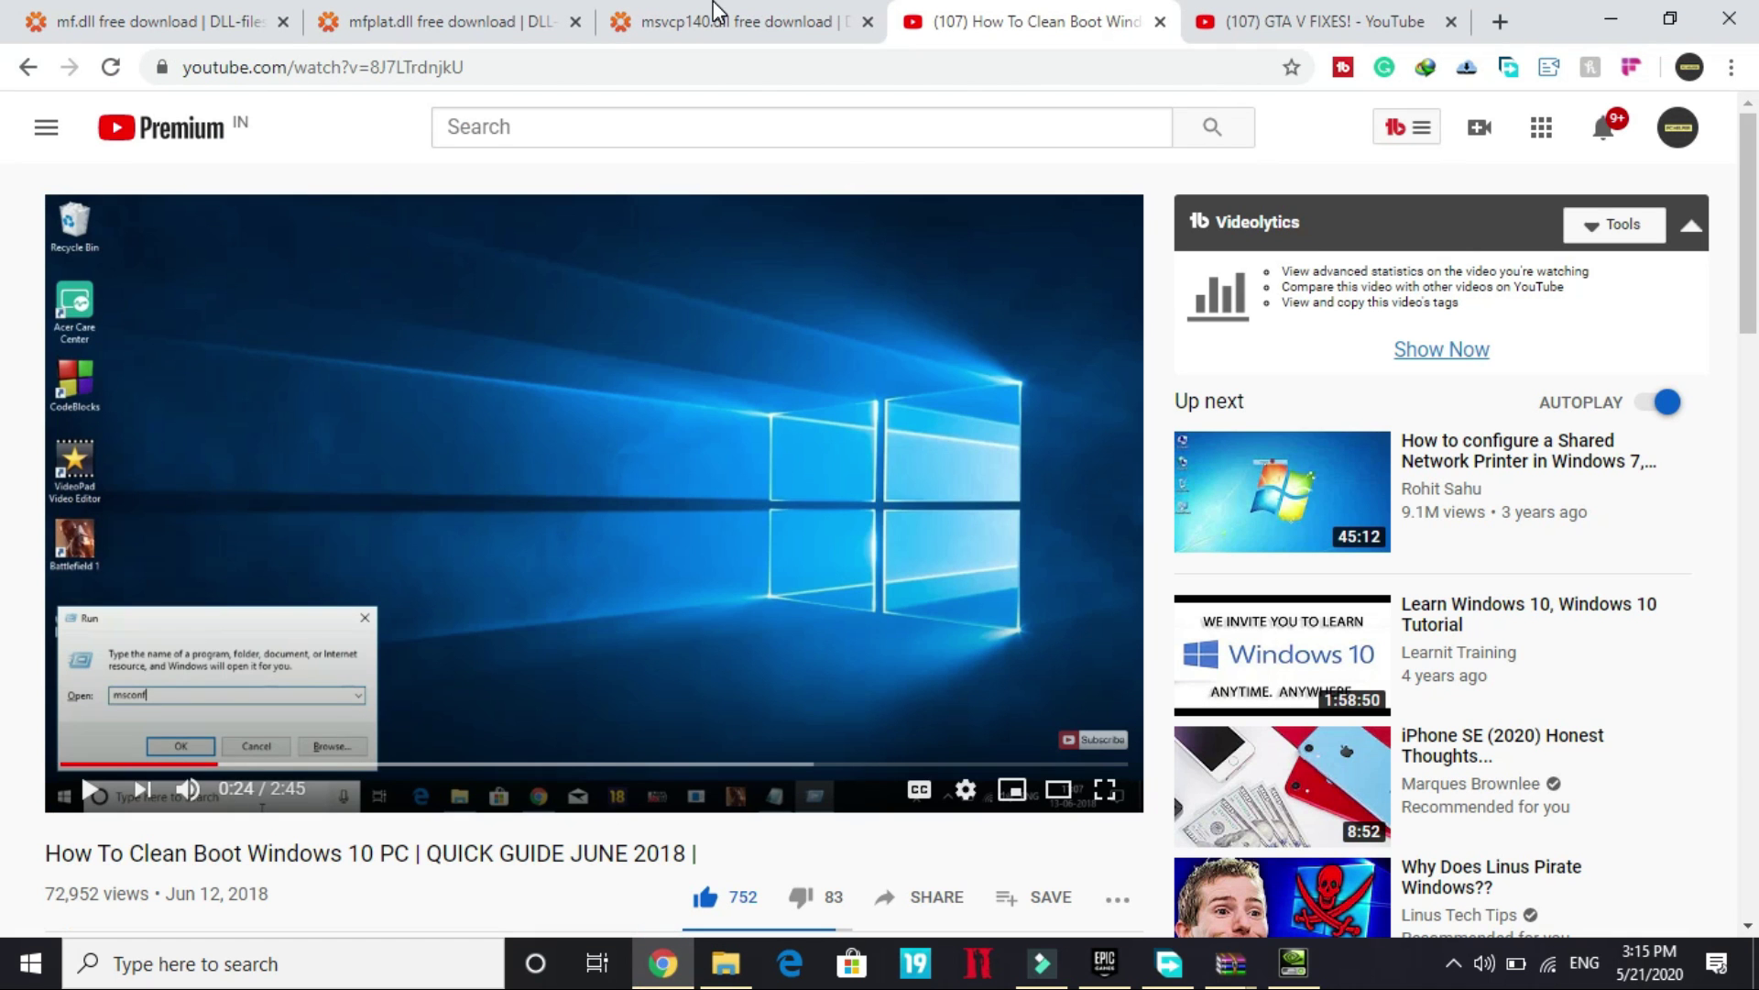
{"action": "left_click", "coordinate": [160, 20]}
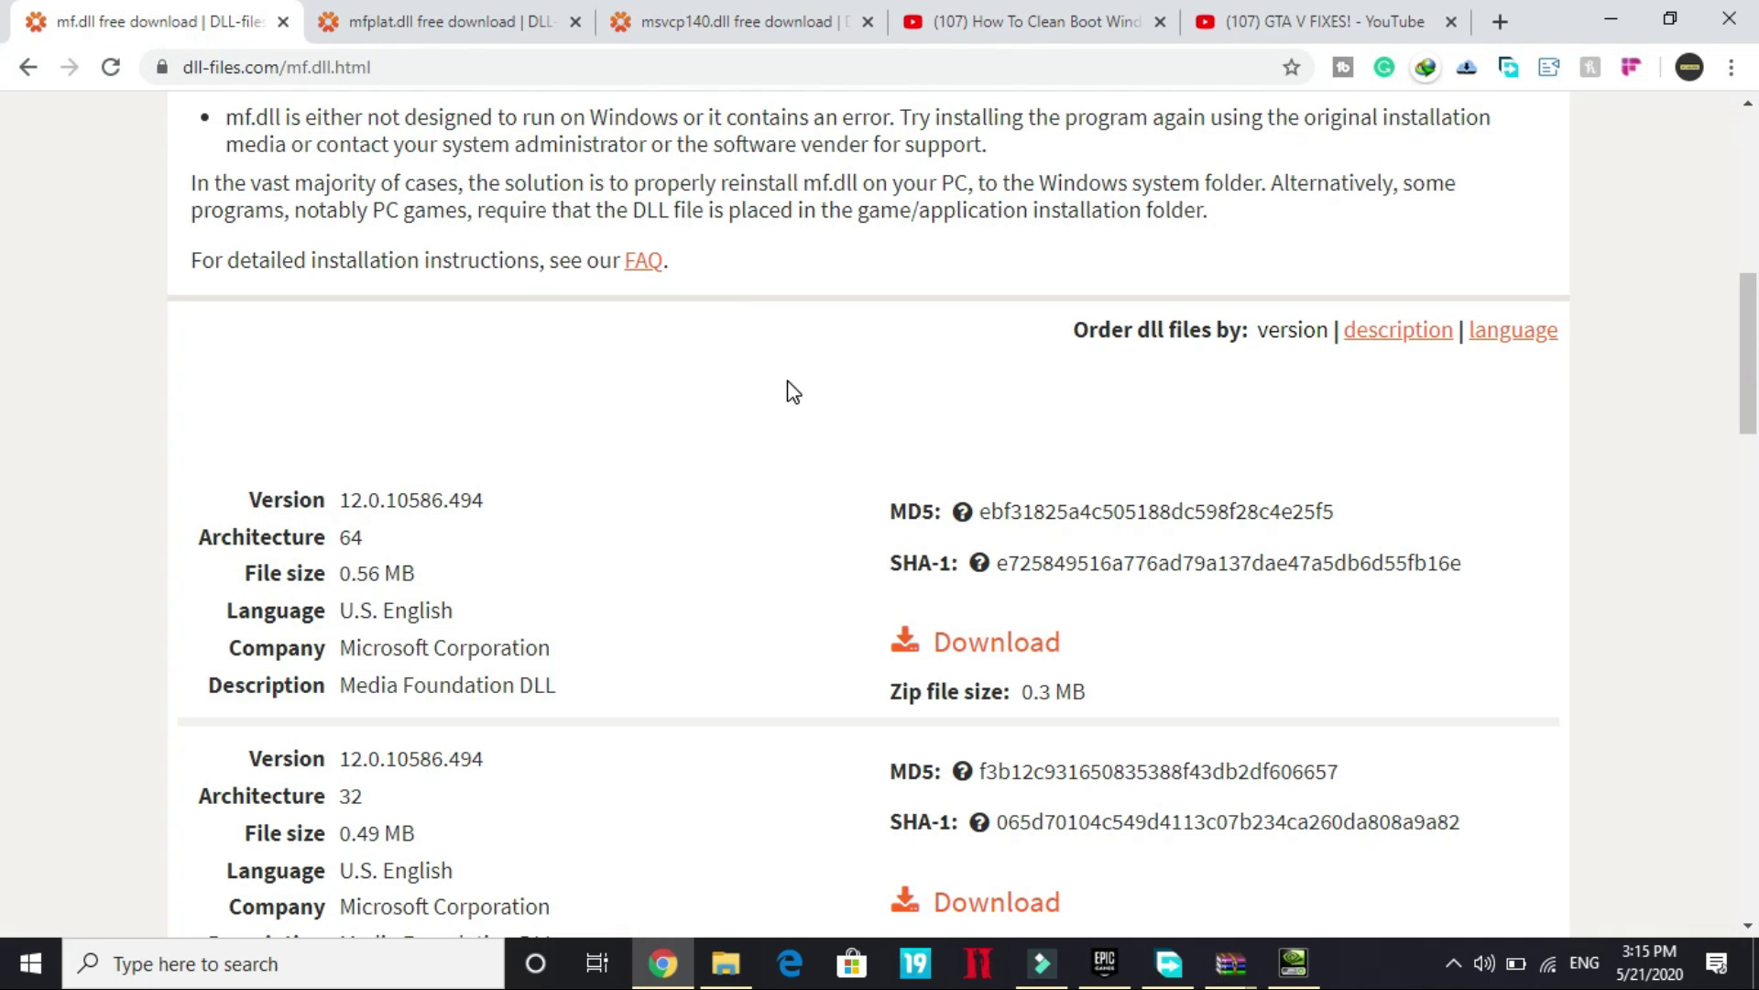
{"action": "scroll", "coordinate": [794, 392], "scroll_direction": "up", "scroll_amount": 9}
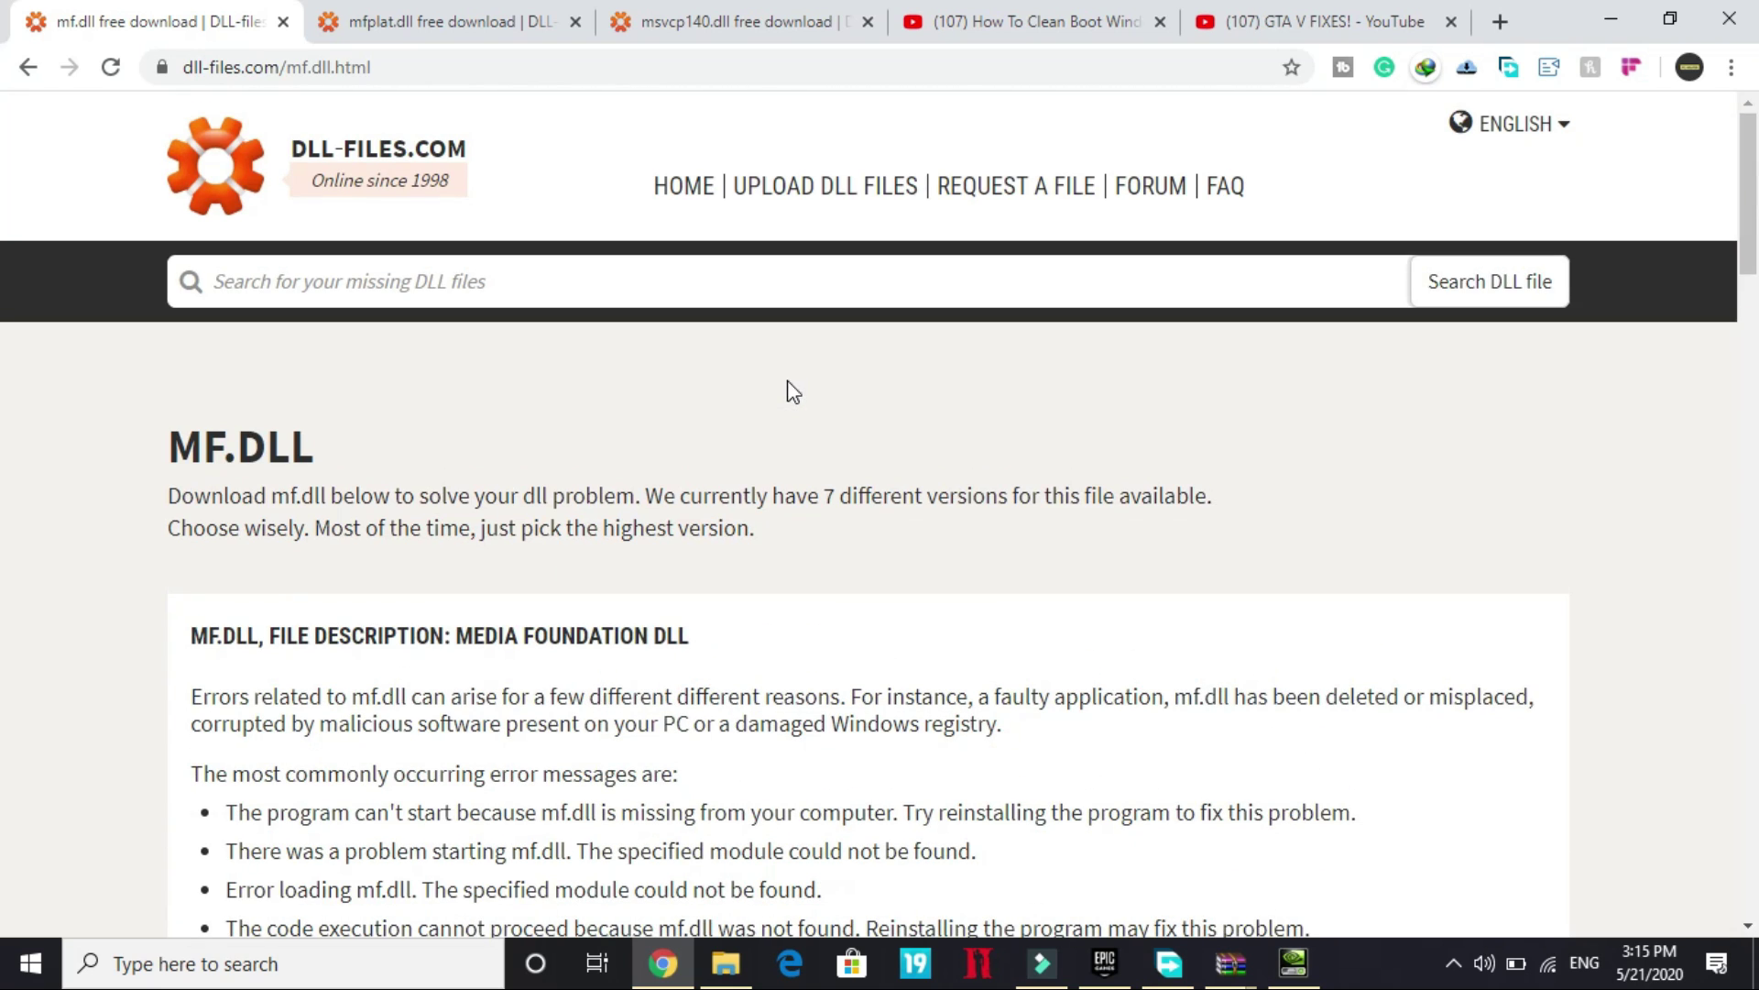
{"action": "left_click", "coordinate": [403, 13]}
{"action": "left_click", "coordinate": [762, 17]}
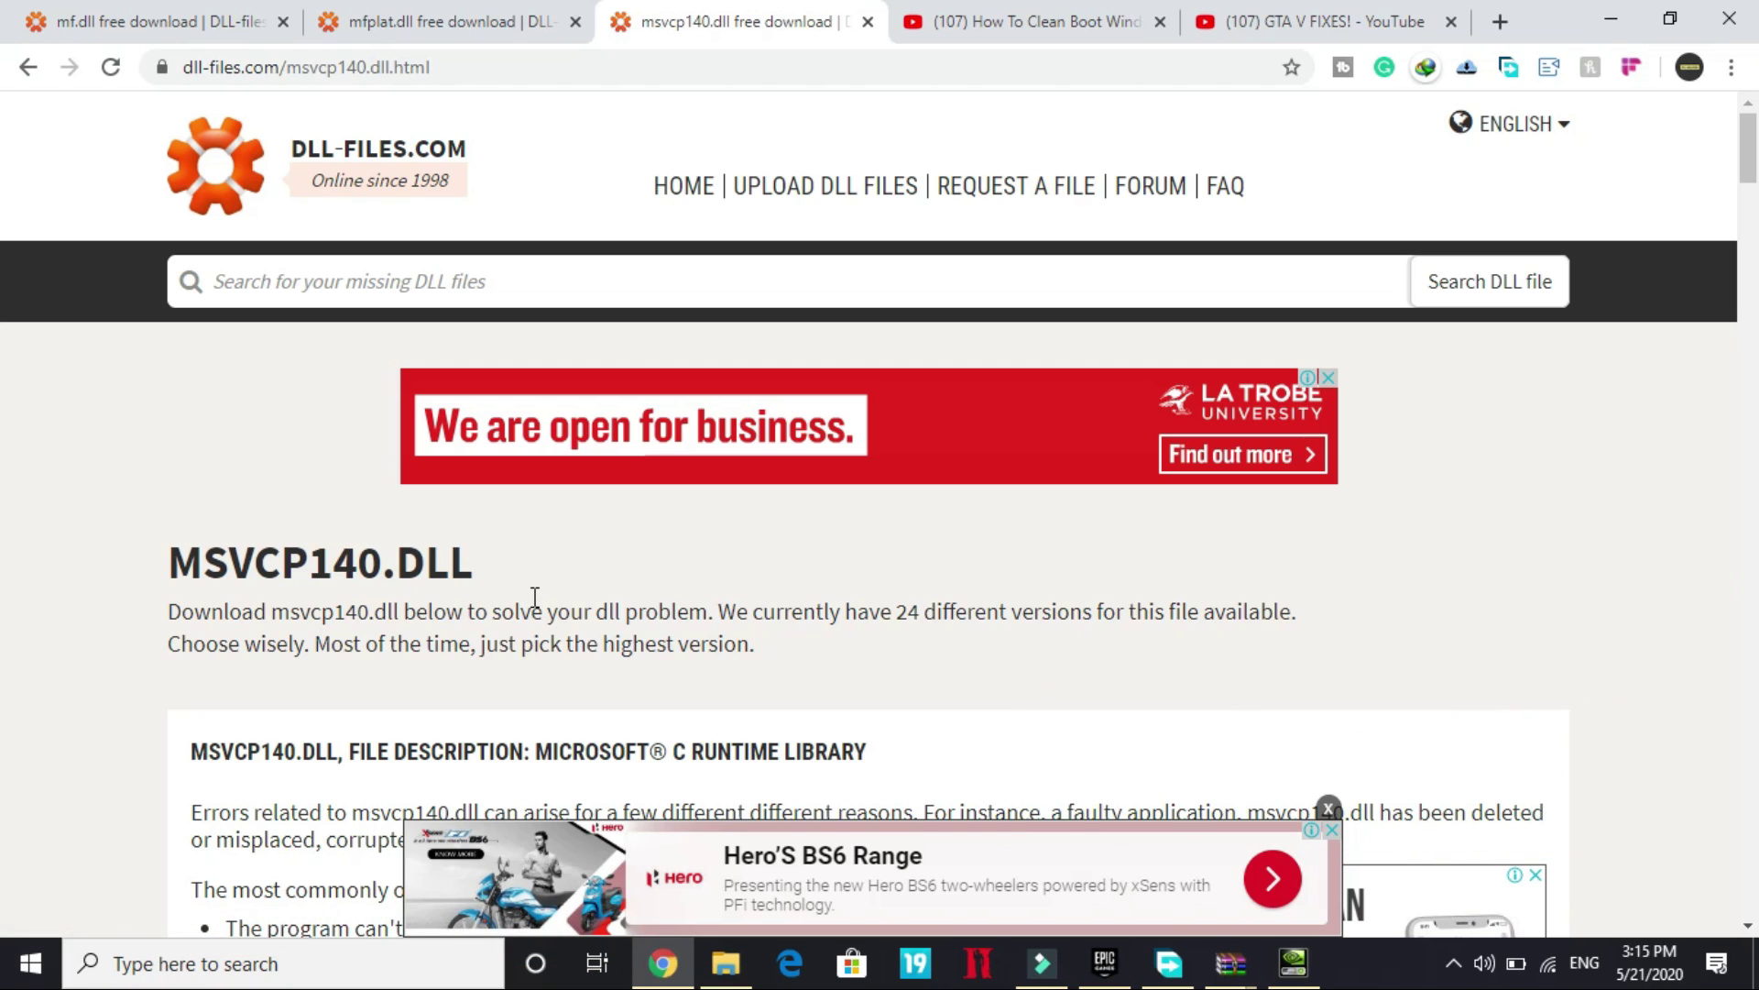
{"action": "left_click", "coordinate": [240, 9]}
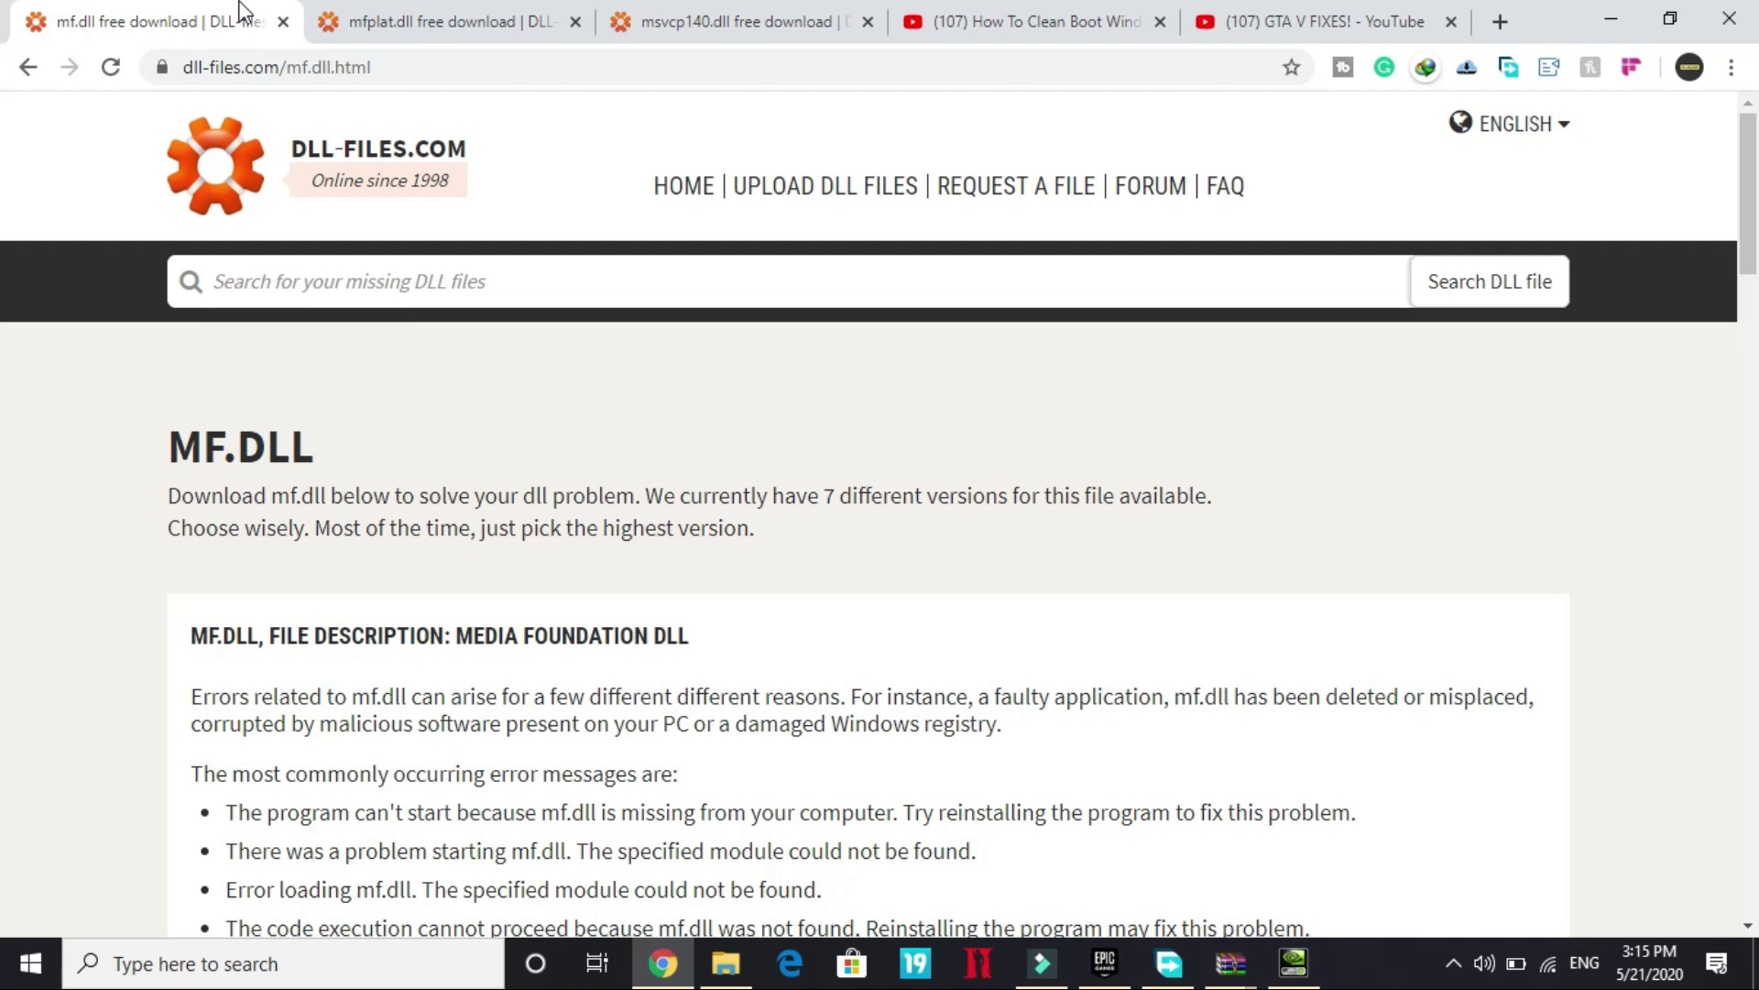
{"action": "scroll", "coordinate": [394, 503], "scroll_direction": "down", "scroll_amount": 10}
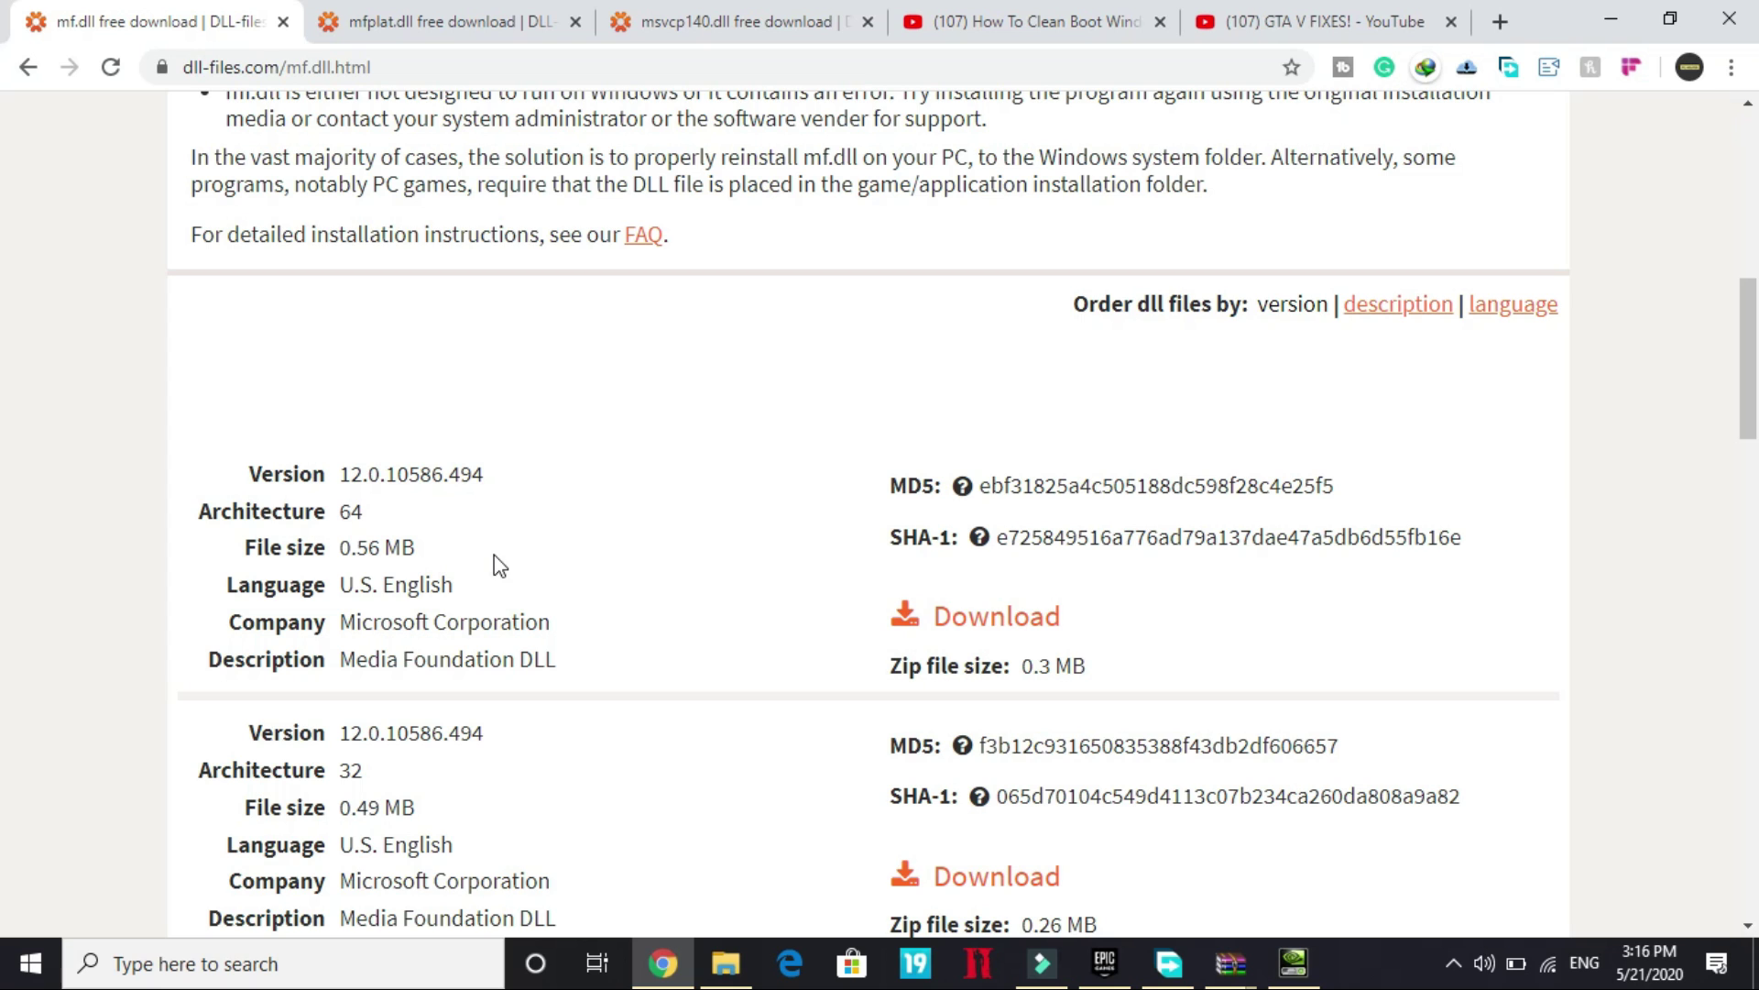
{"action": "left_click", "coordinate": [911, 618]}
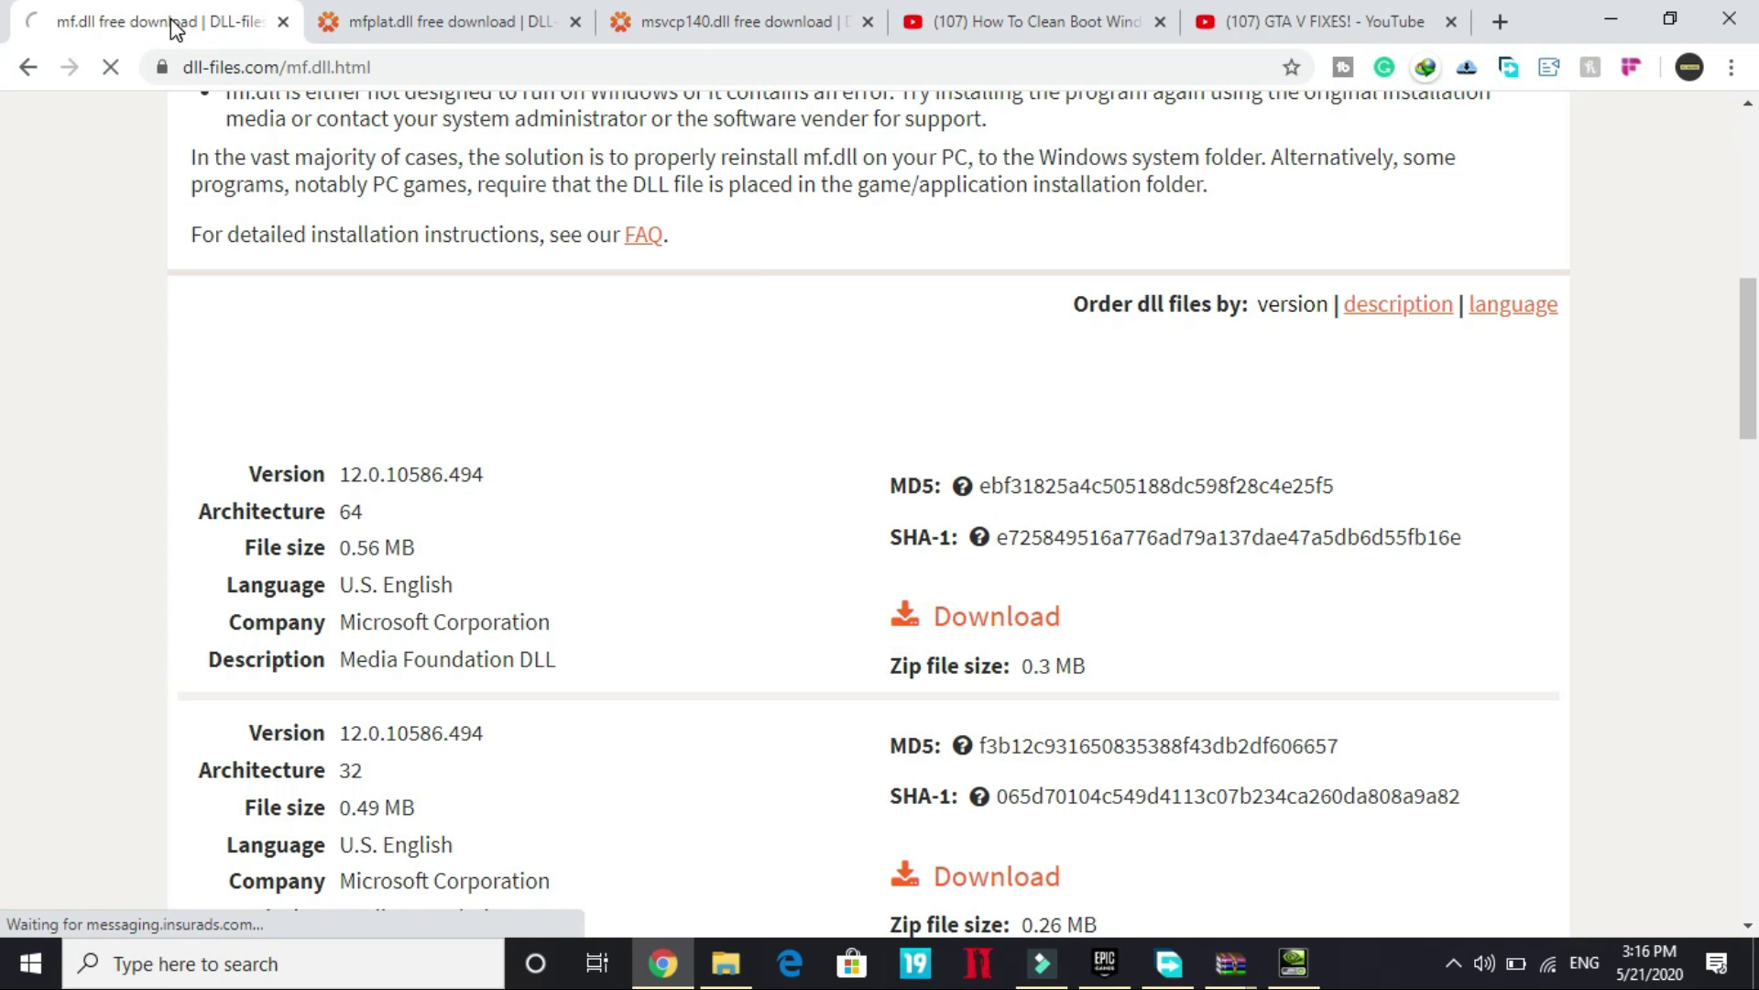
Download the 64-bit mfplat.dll from its dll-files.com page.
{"action": "left_click", "coordinate": [431, 21]}
{"action": "scroll", "coordinate": [334, 563], "scroll_direction": "down", "scroll_amount": 10}
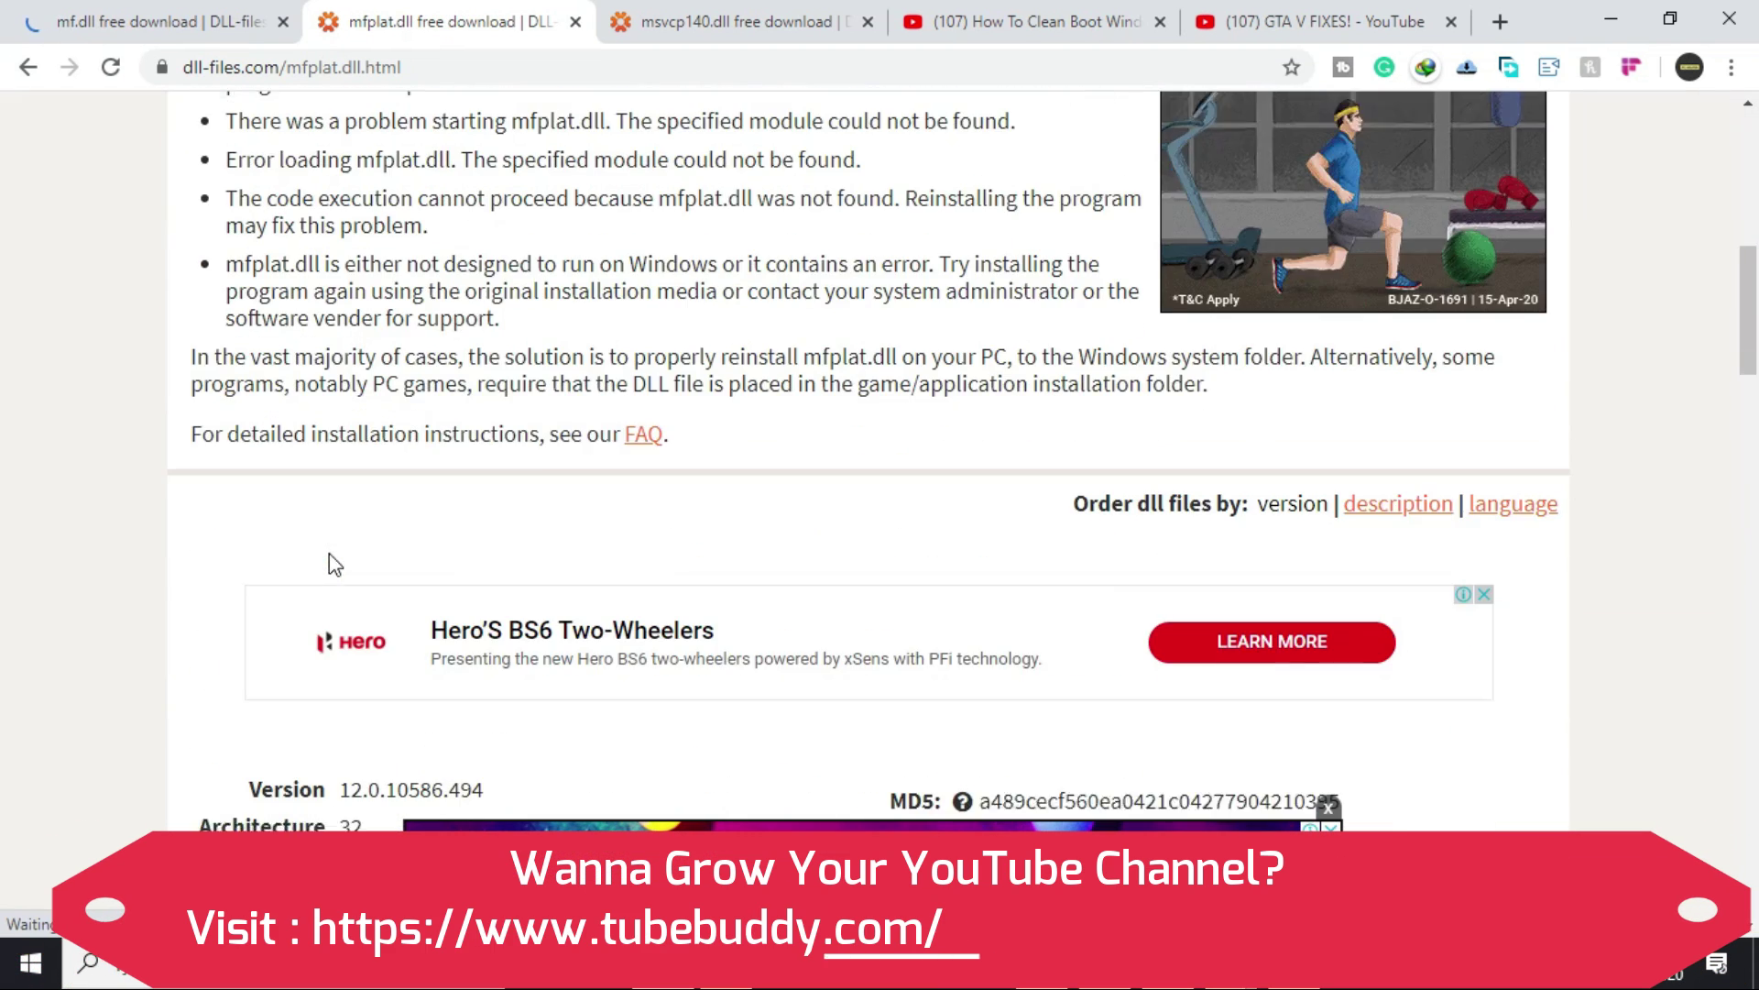
{"action": "scroll", "coordinate": [332, 563], "scroll_direction": "down", "scroll_amount": 4}
{"action": "scroll", "coordinate": [341, 510], "scroll_direction": "down", "scroll_amount": 3}
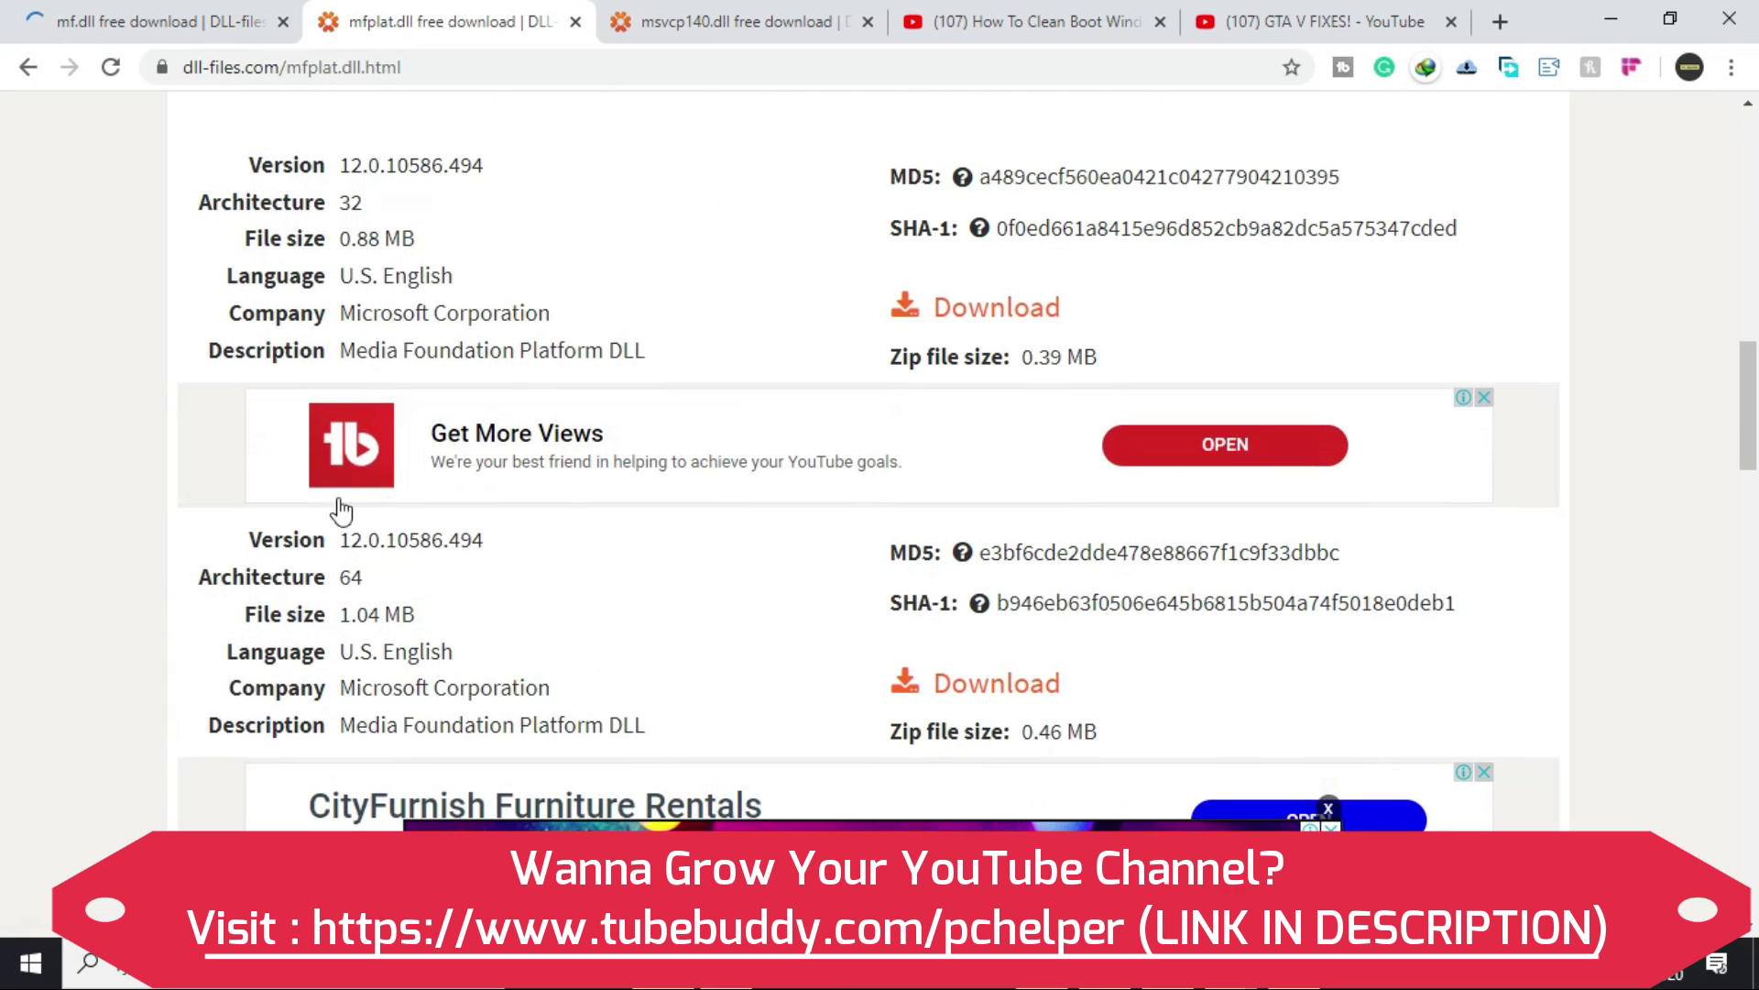
{"action": "left_click", "coordinate": [1006, 680]}
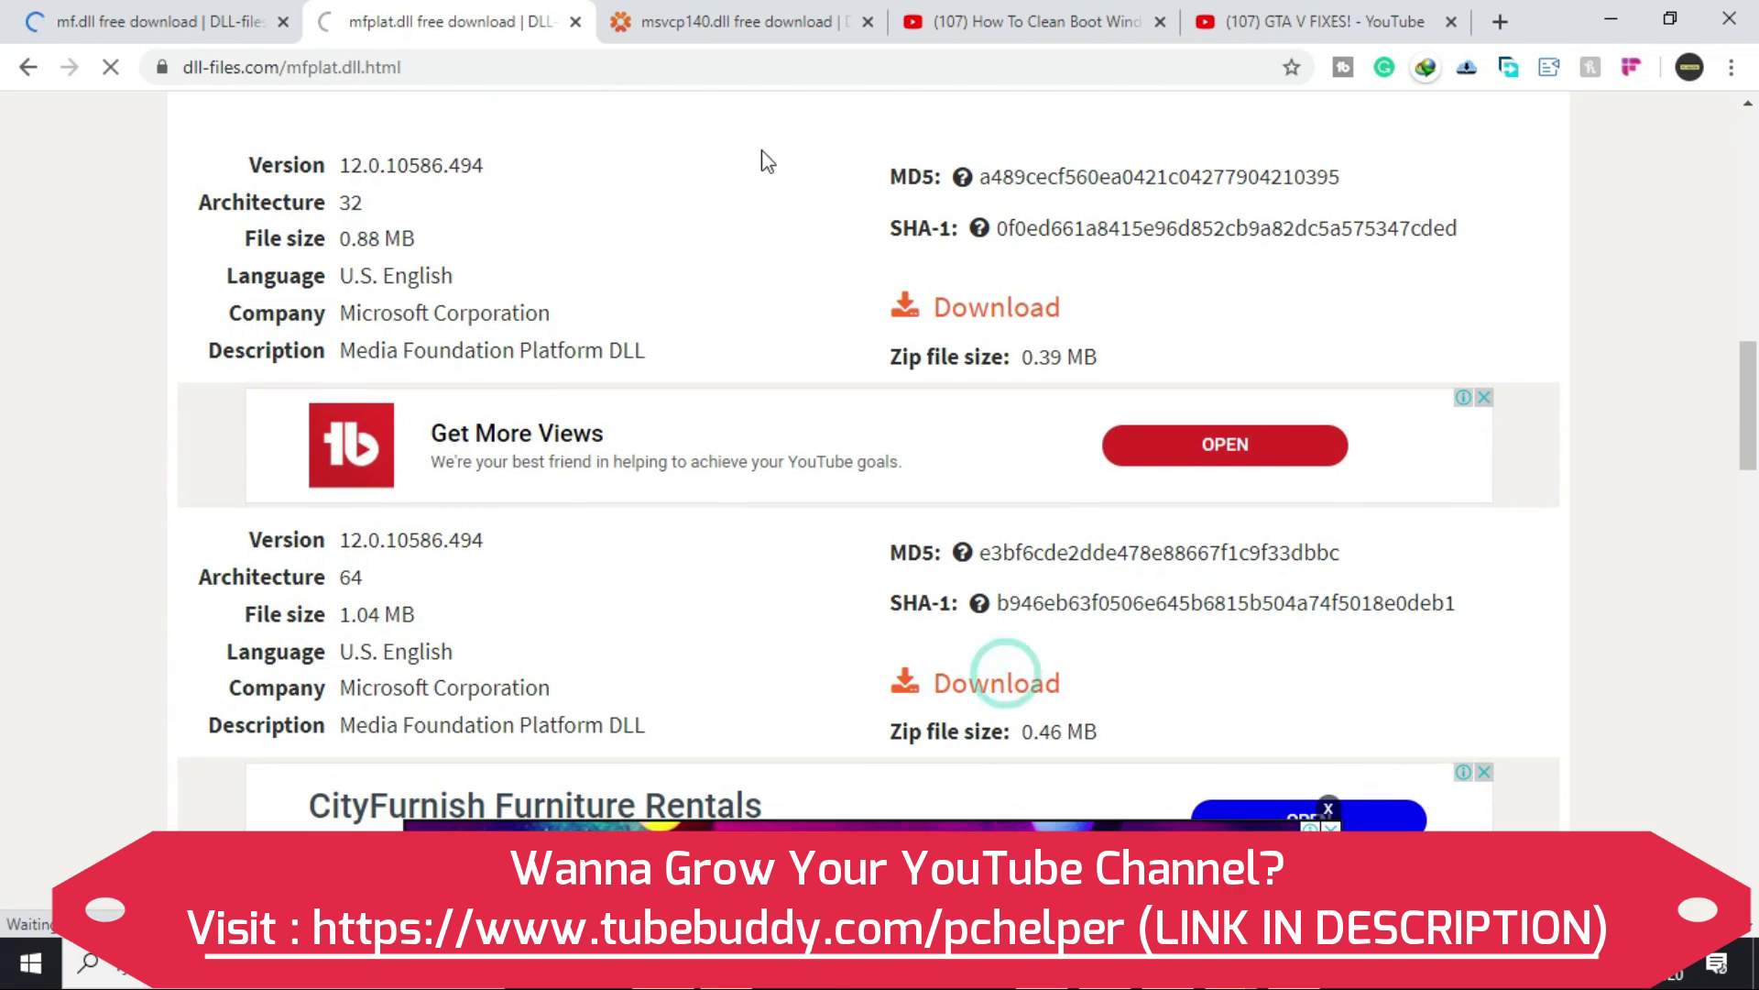
Download the 64-bit msvcp140.dll and check the finished downloads in Free Download Manager.
{"action": "left_click", "coordinate": [810, 16]}
{"action": "scroll", "coordinate": [575, 400], "scroll_direction": "down", "scroll_amount": 15}
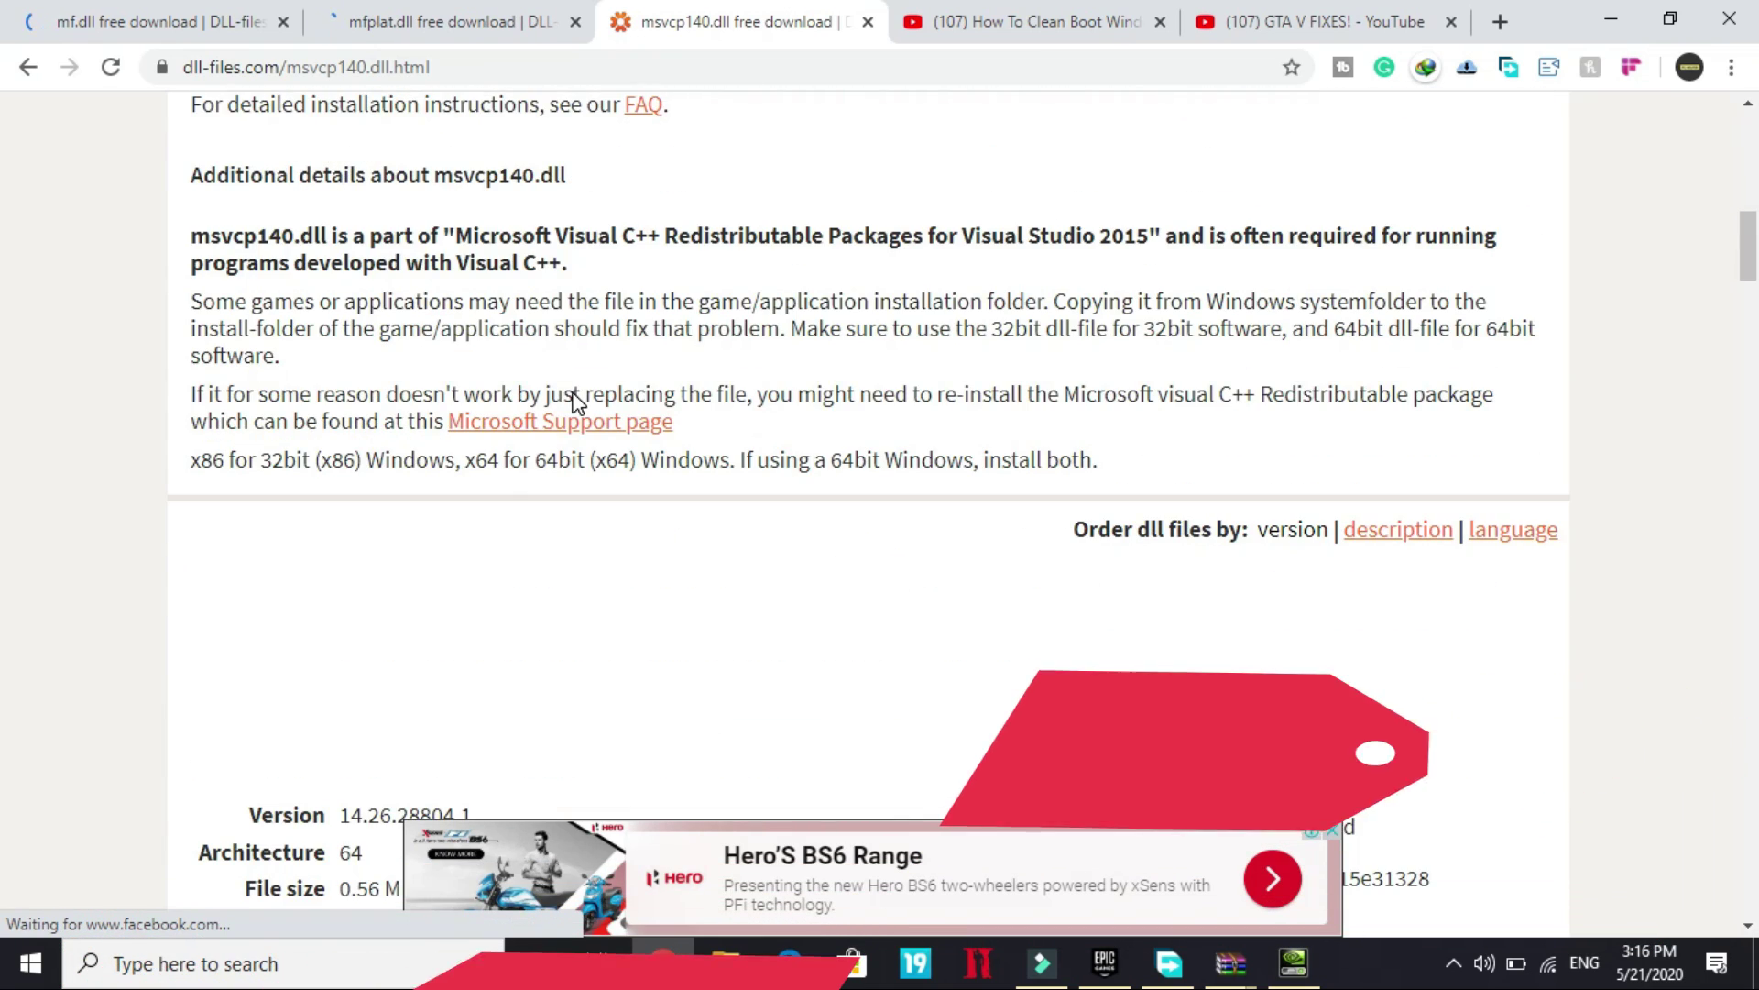
{"action": "scroll", "coordinate": [575, 400], "scroll_direction": "down", "scroll_amount": 5}
{"action": "left_click", "coordinate": [945, 409]}
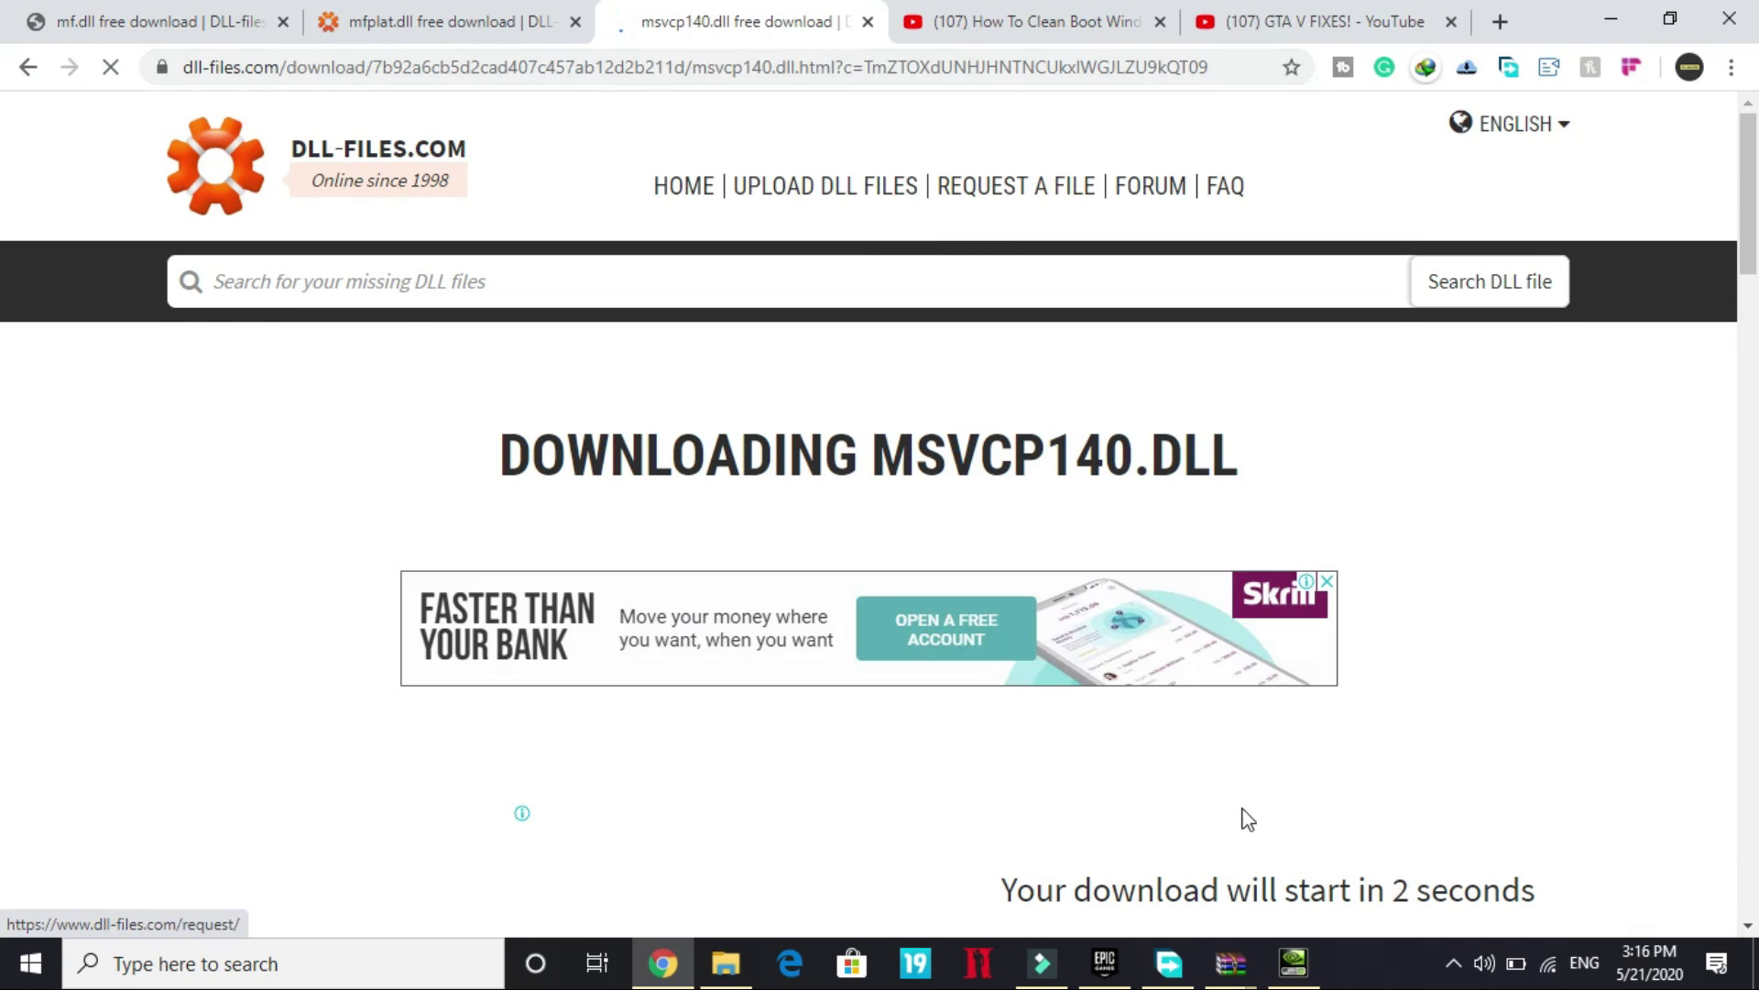
{"action": "left_click", "coordinate": [1168, 963]}
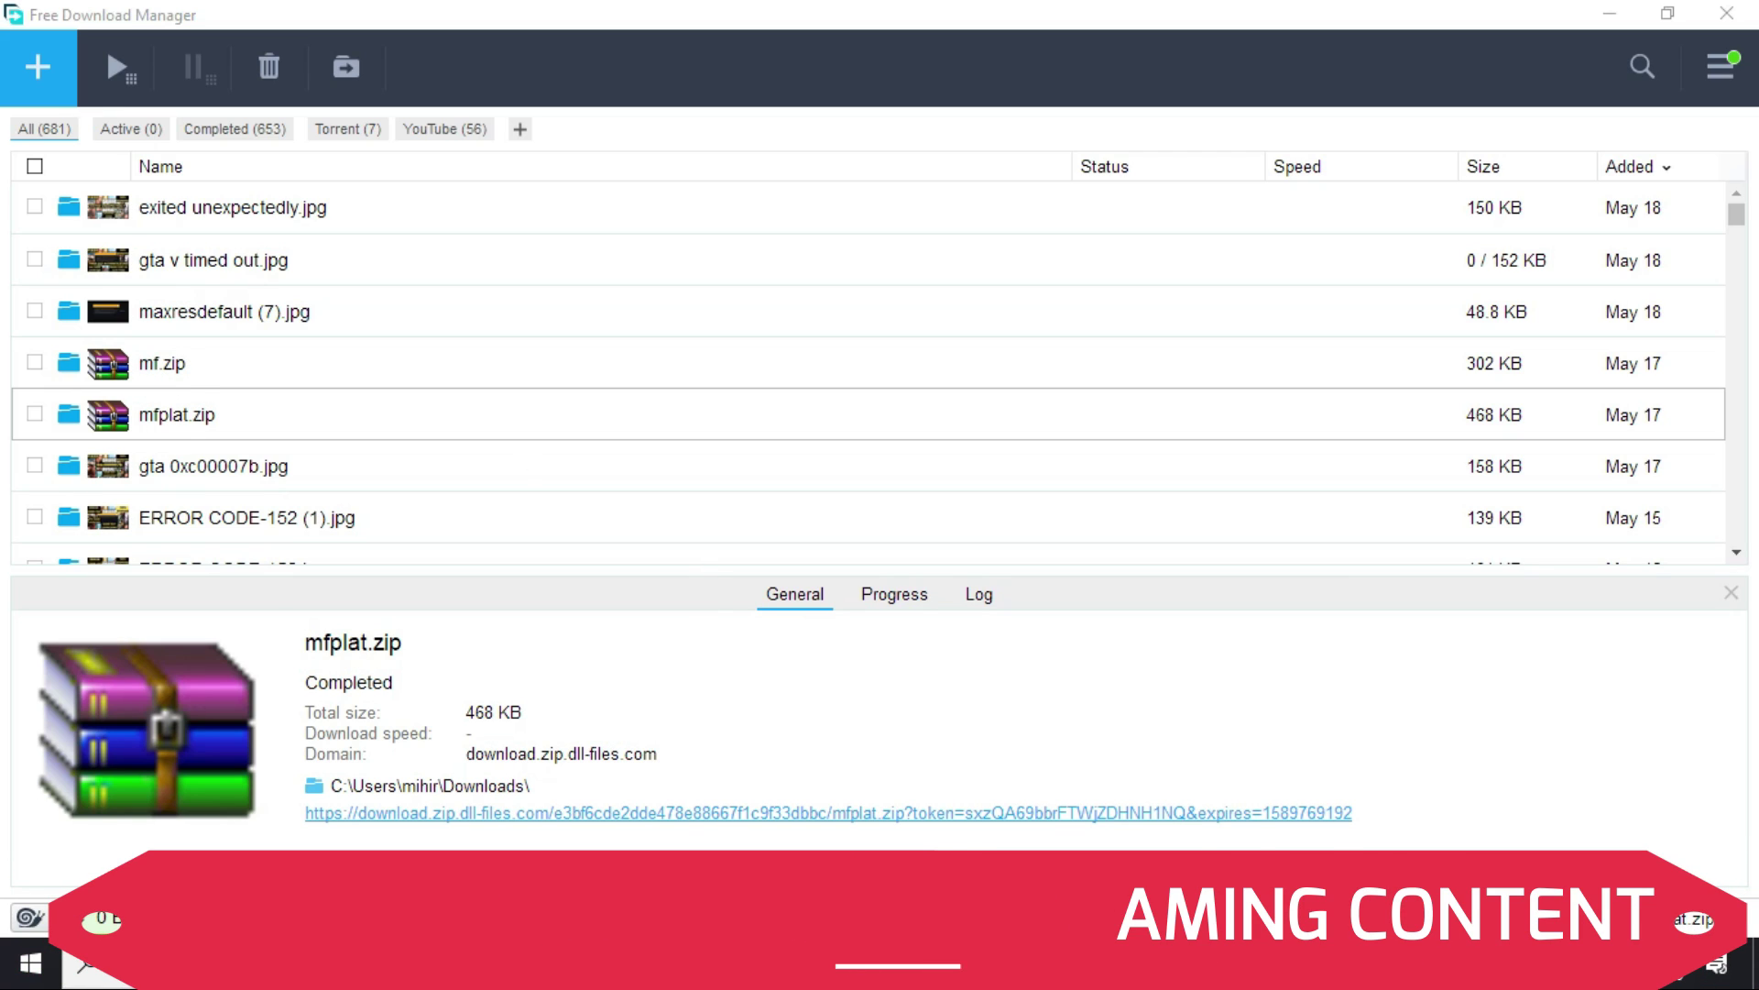
Extract mf.dll from mf.zip into D:\Games\GTAV, replacing the existing files, and close the archive.
{"action": "mouse_move", "coordinate": [1231, 962]}
{"action": "left_click", "coordinate": [1070, 869]}
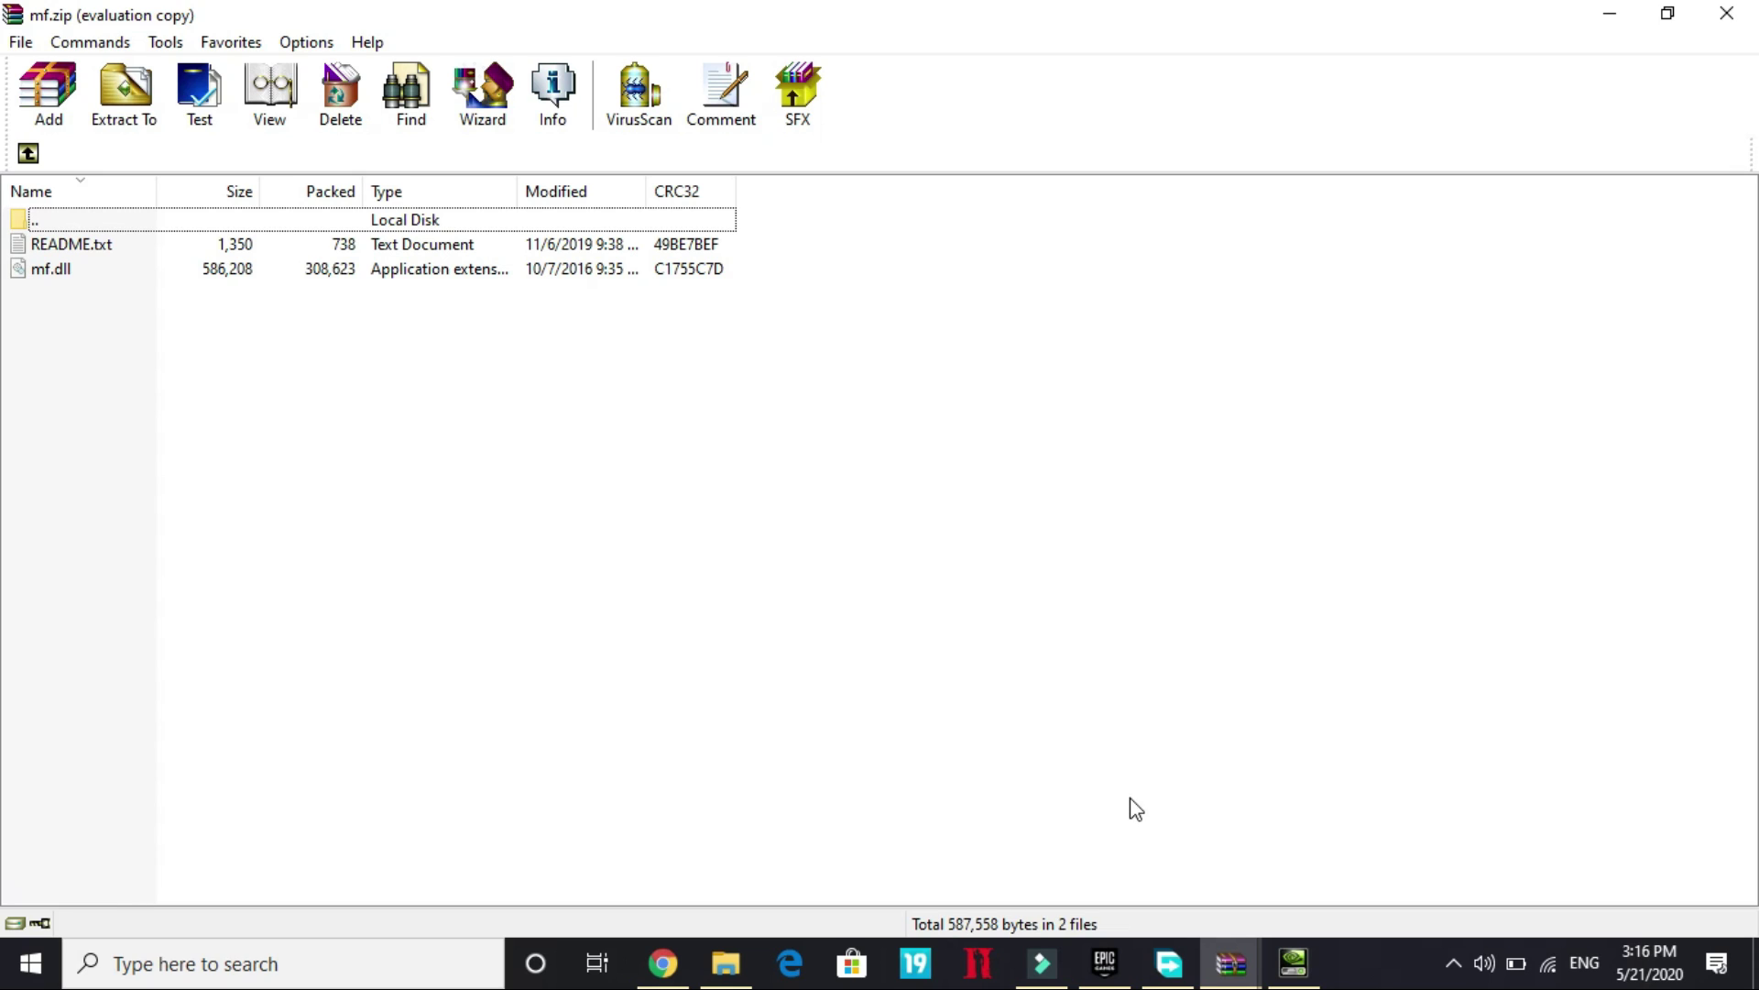
{"action": "left_click", "coordinate": [48, 270]}
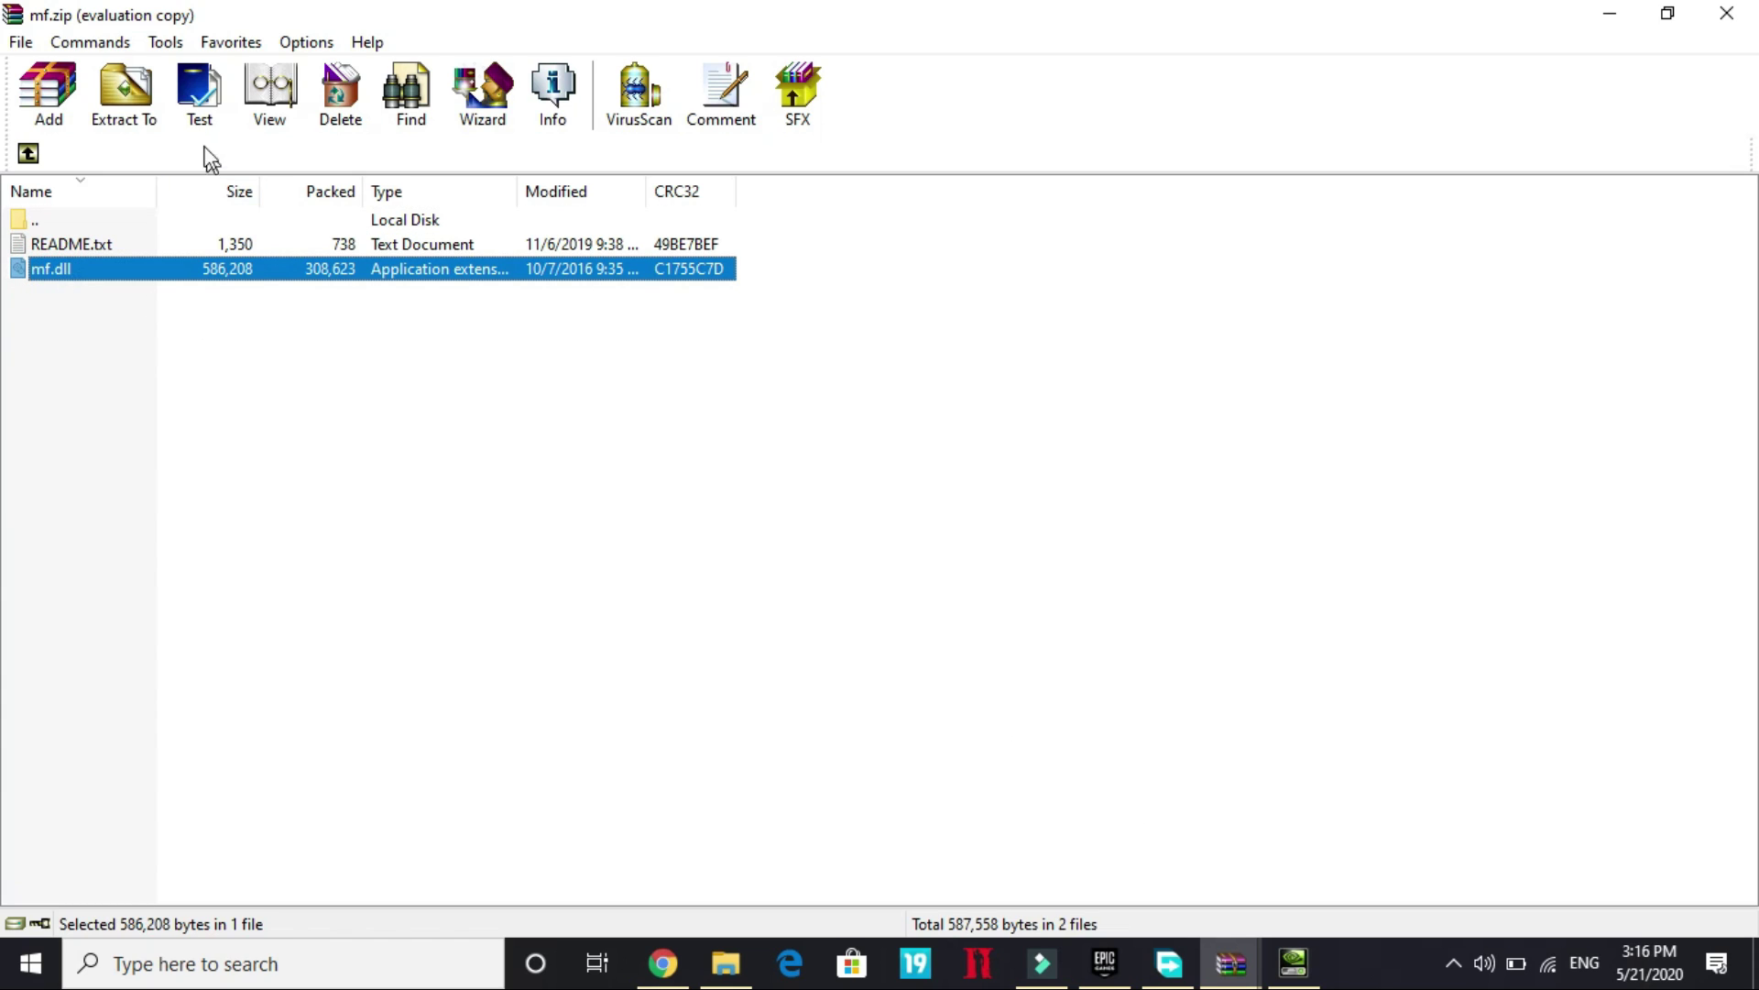
{"action": "left_click", "coordinate": [124, 88]}
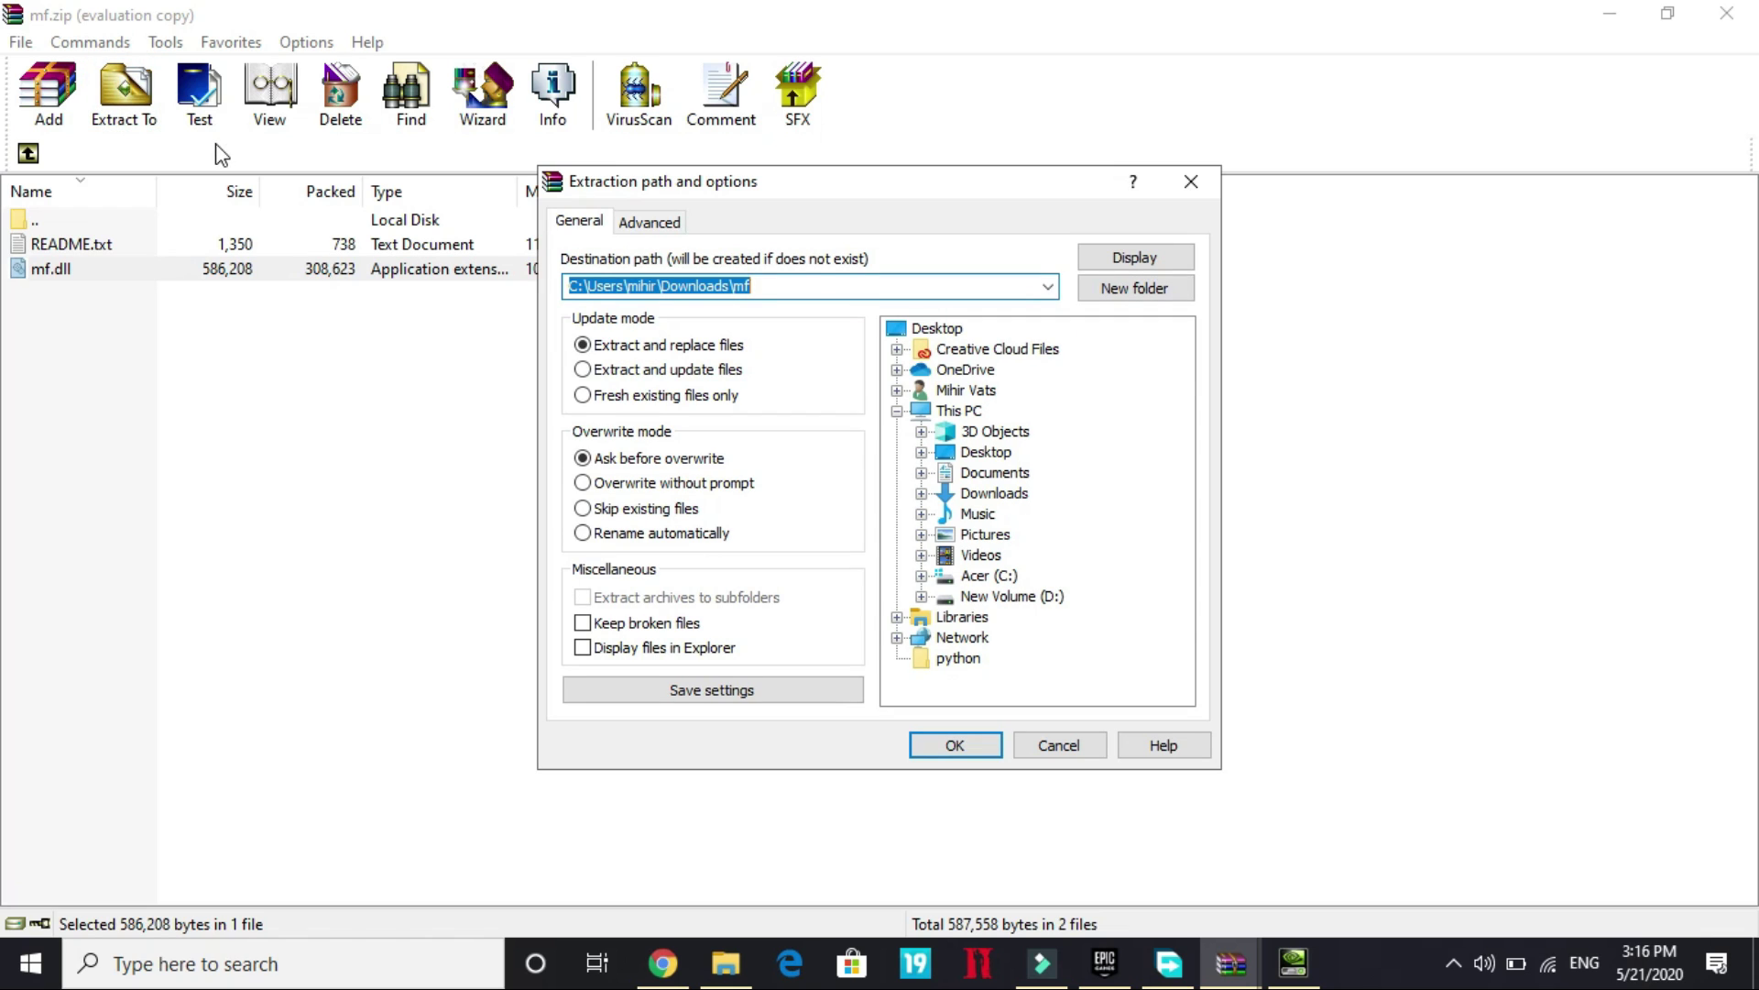
{"action": "left_click", "coordinate": [986, 595]}
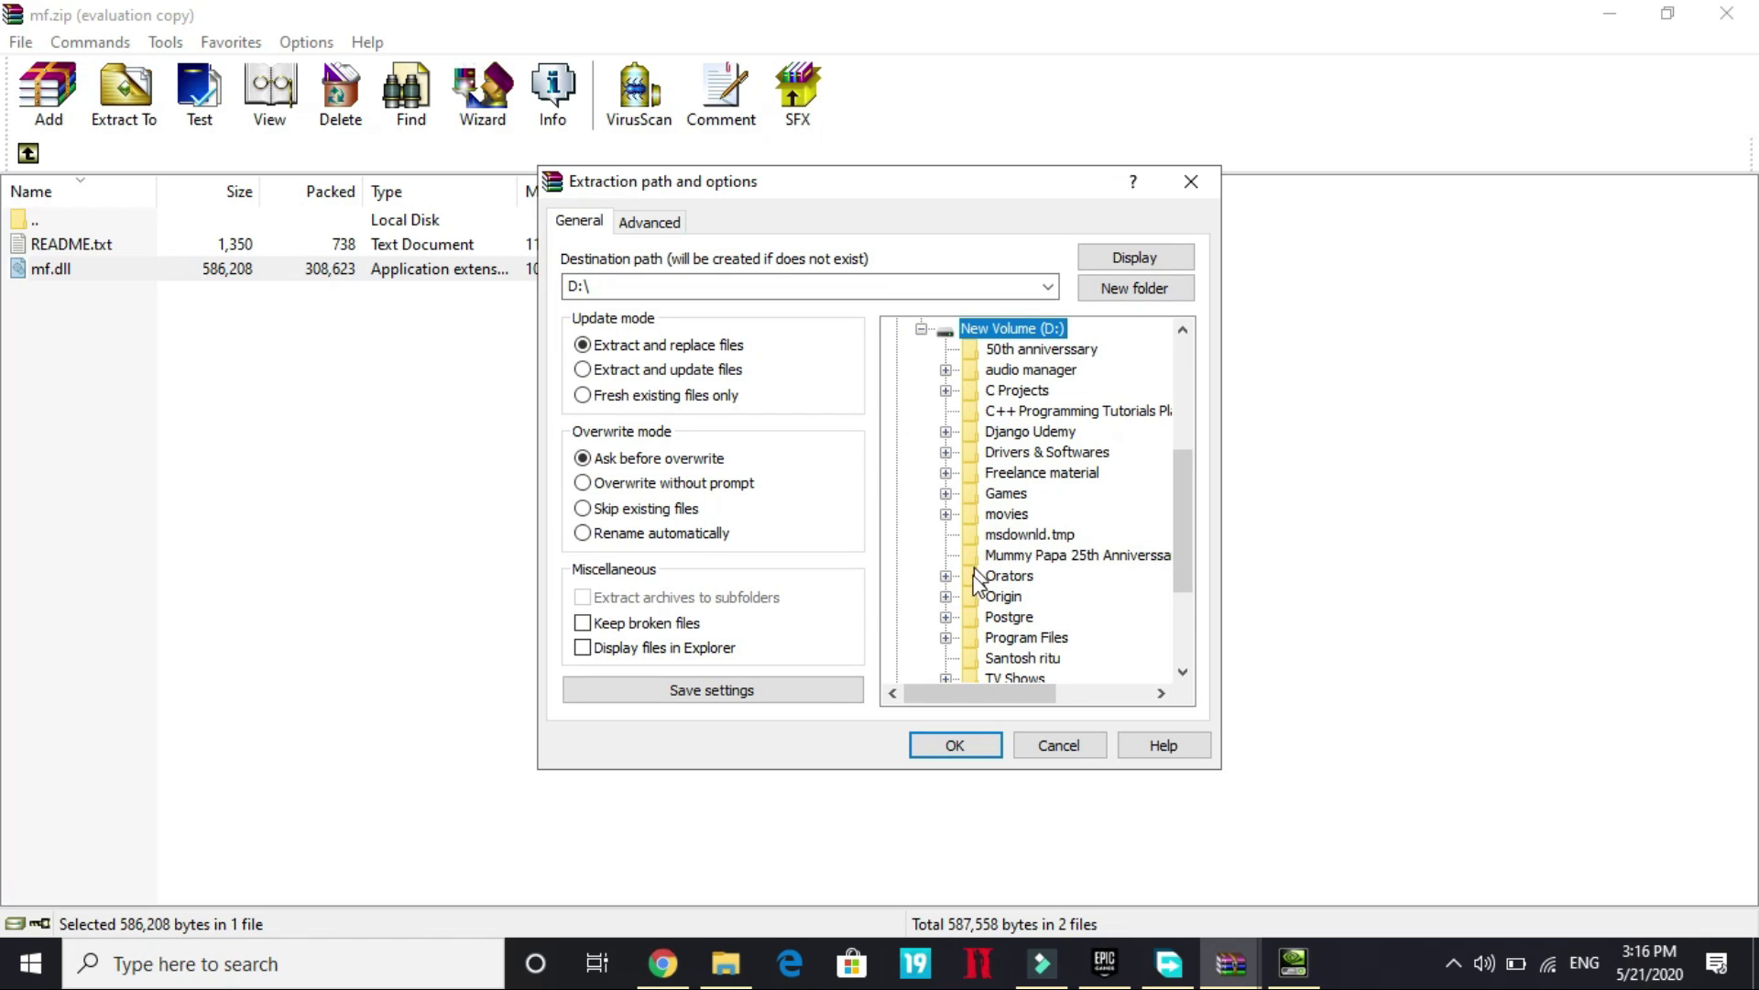
{"action": "left_click", "coordinate": [999, 493]}
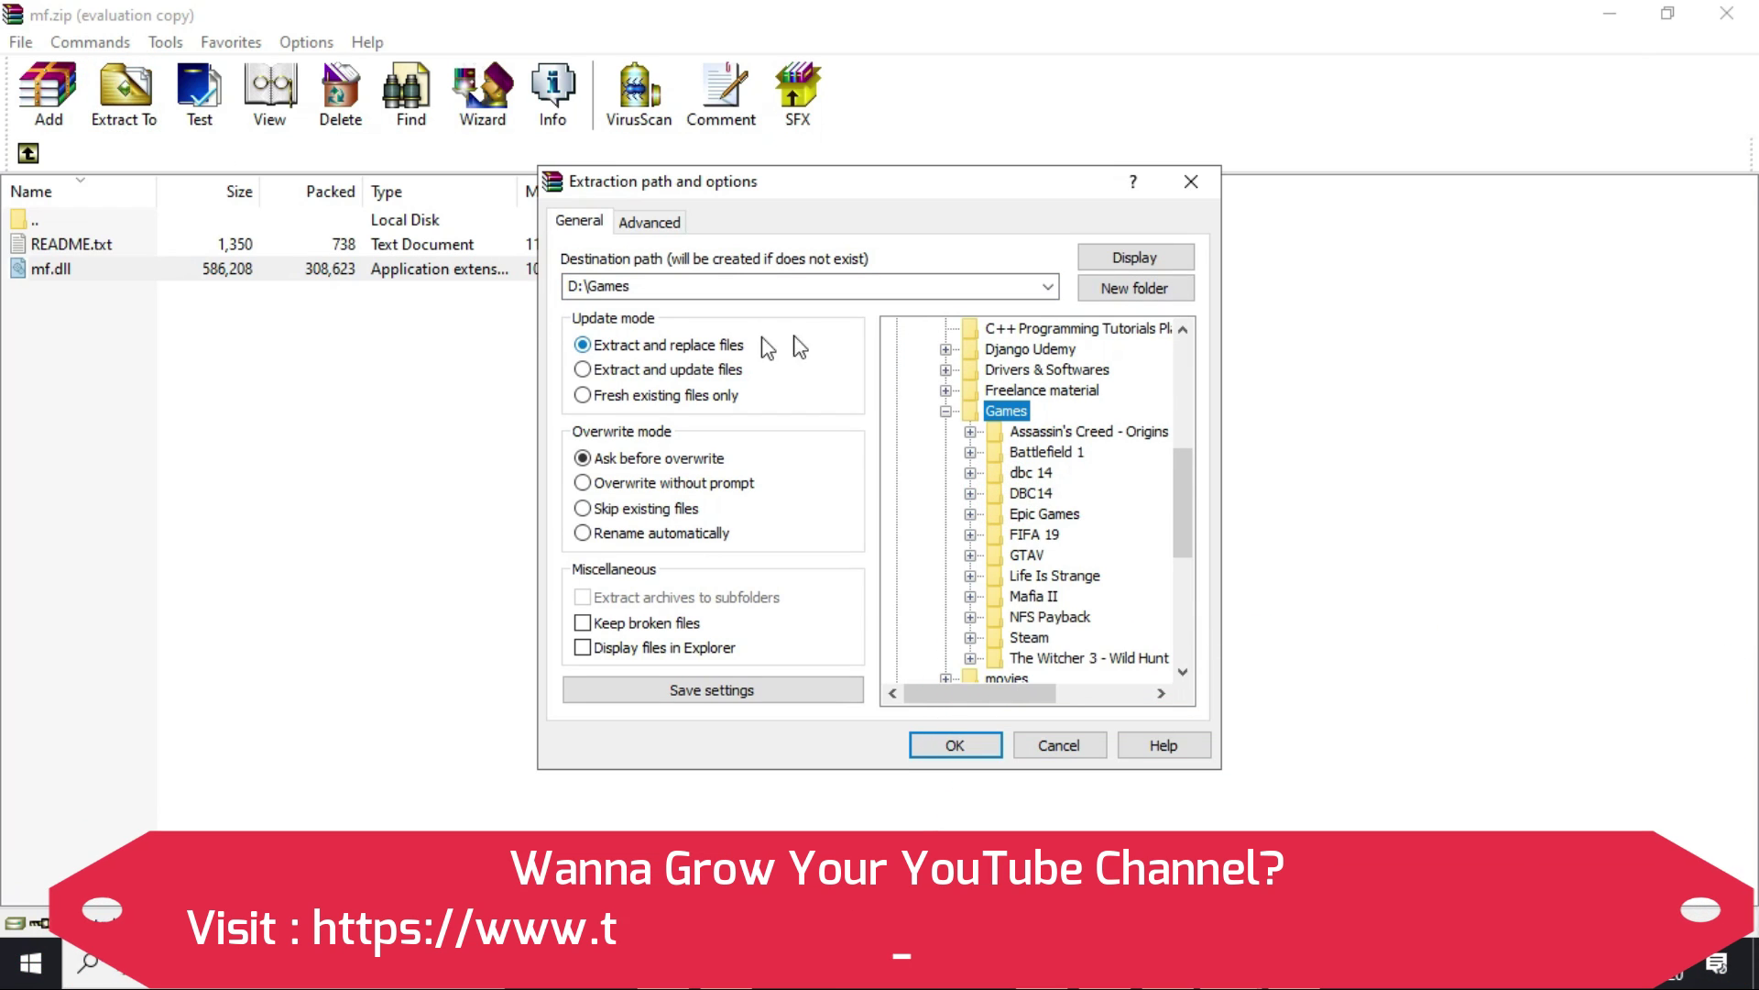
{"action": "left_click", "coordinate": [1026, 554]}
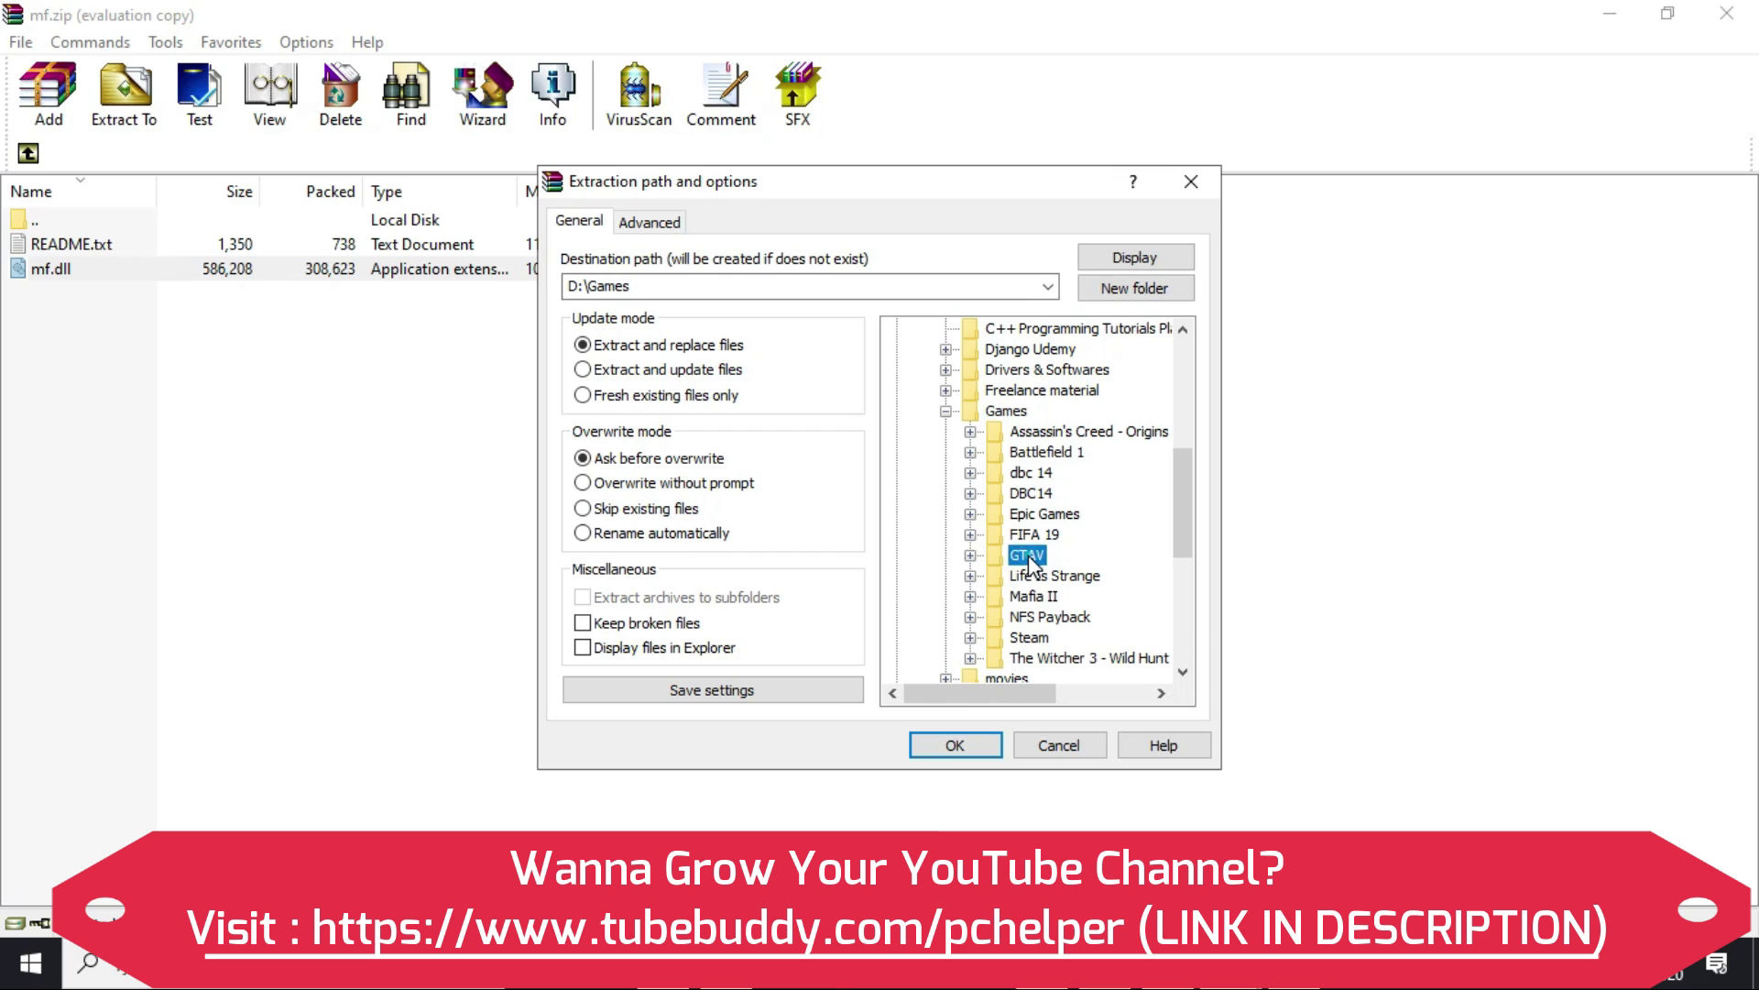
{"action": "left_click", "coordinate": [952, 744]}
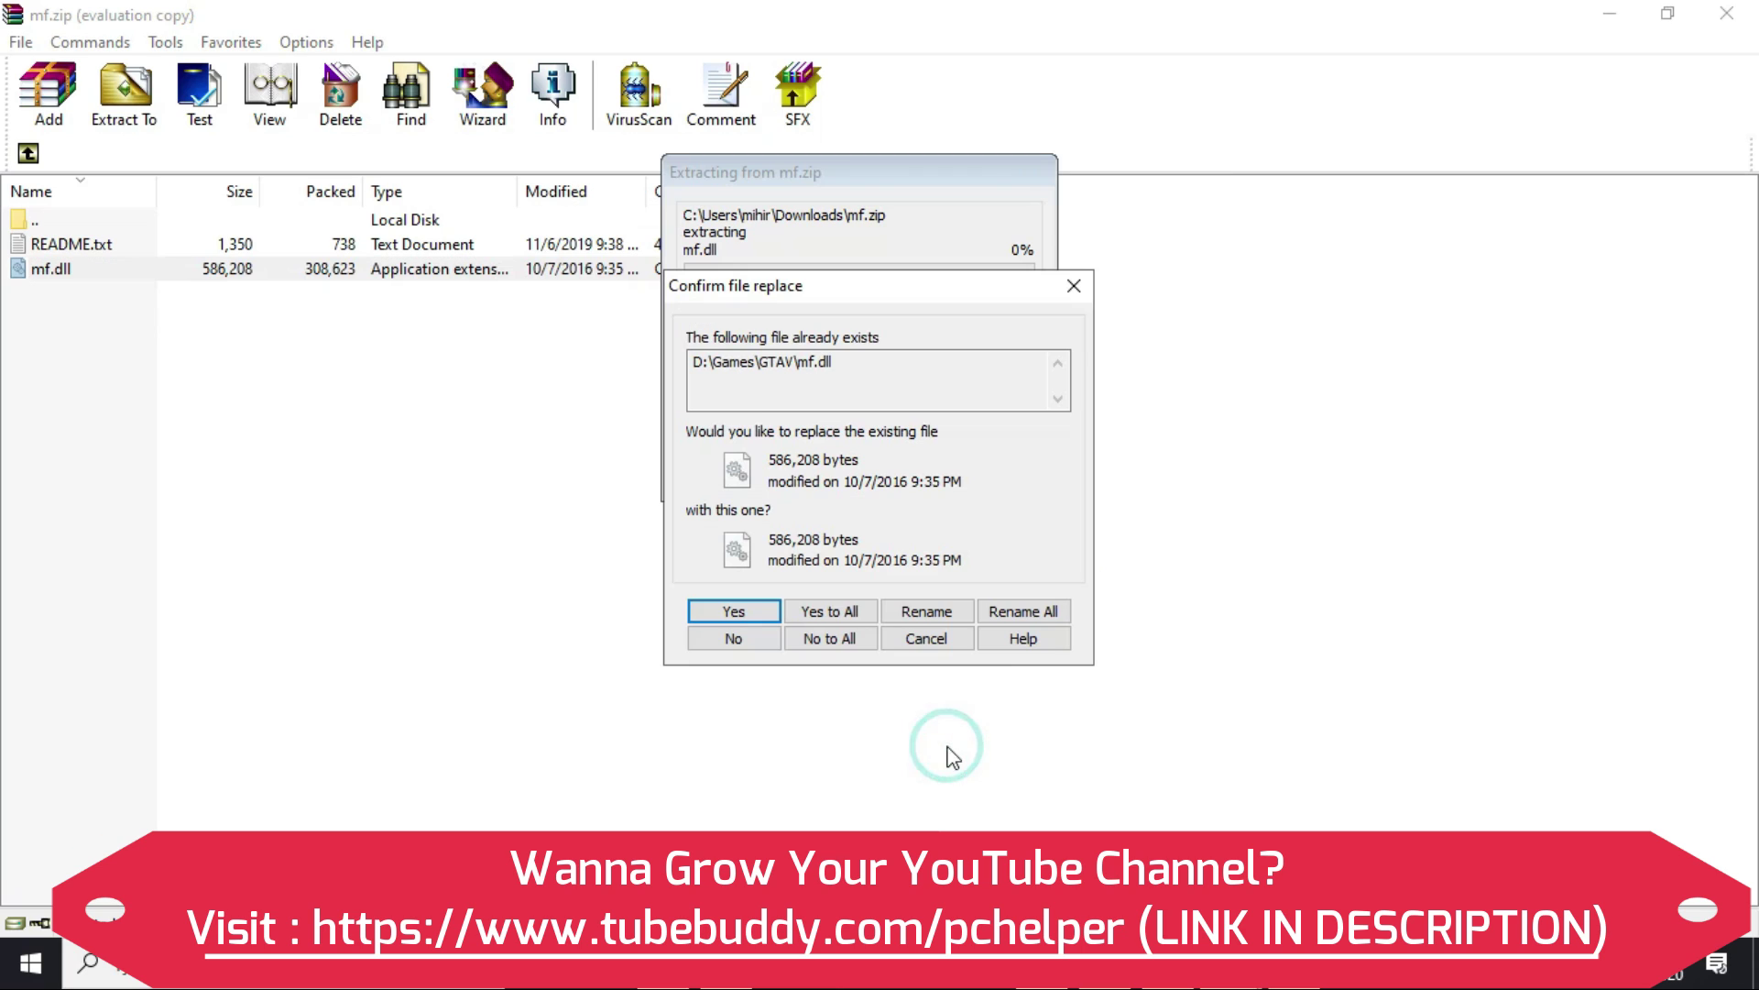
{"action": "left_click", "coordinate": [801, 607]}
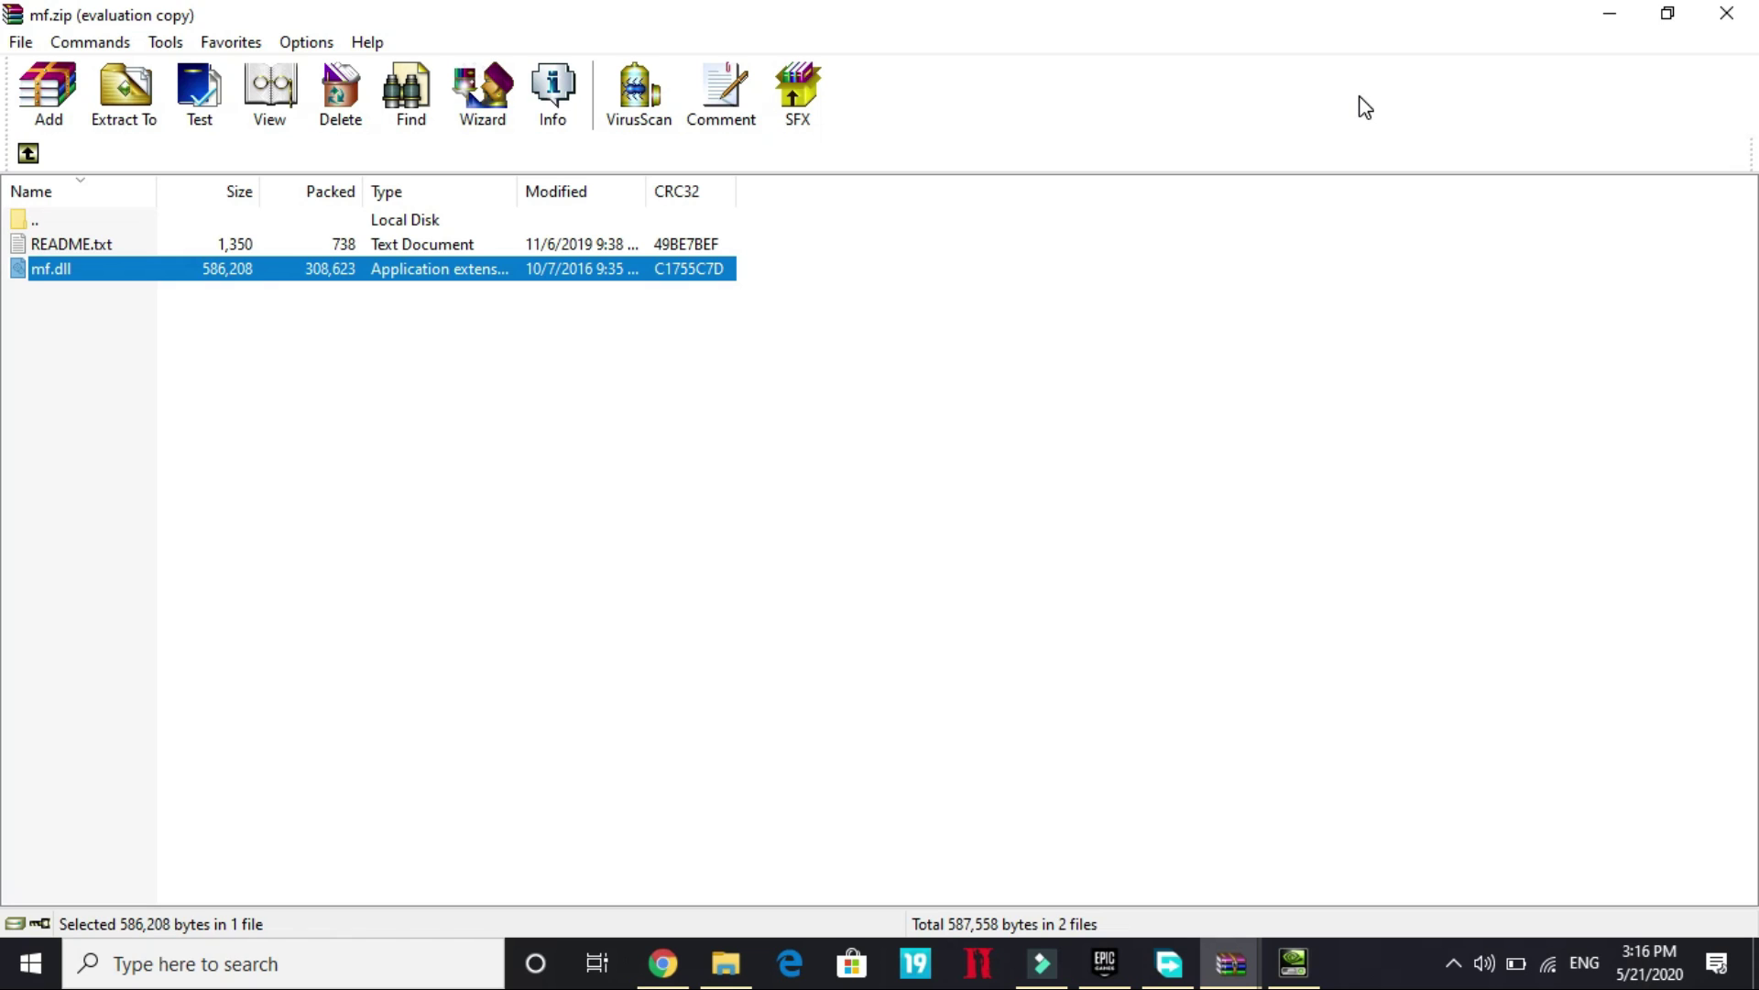
{"action": "left_click", "coordinate": [1727, 13]}
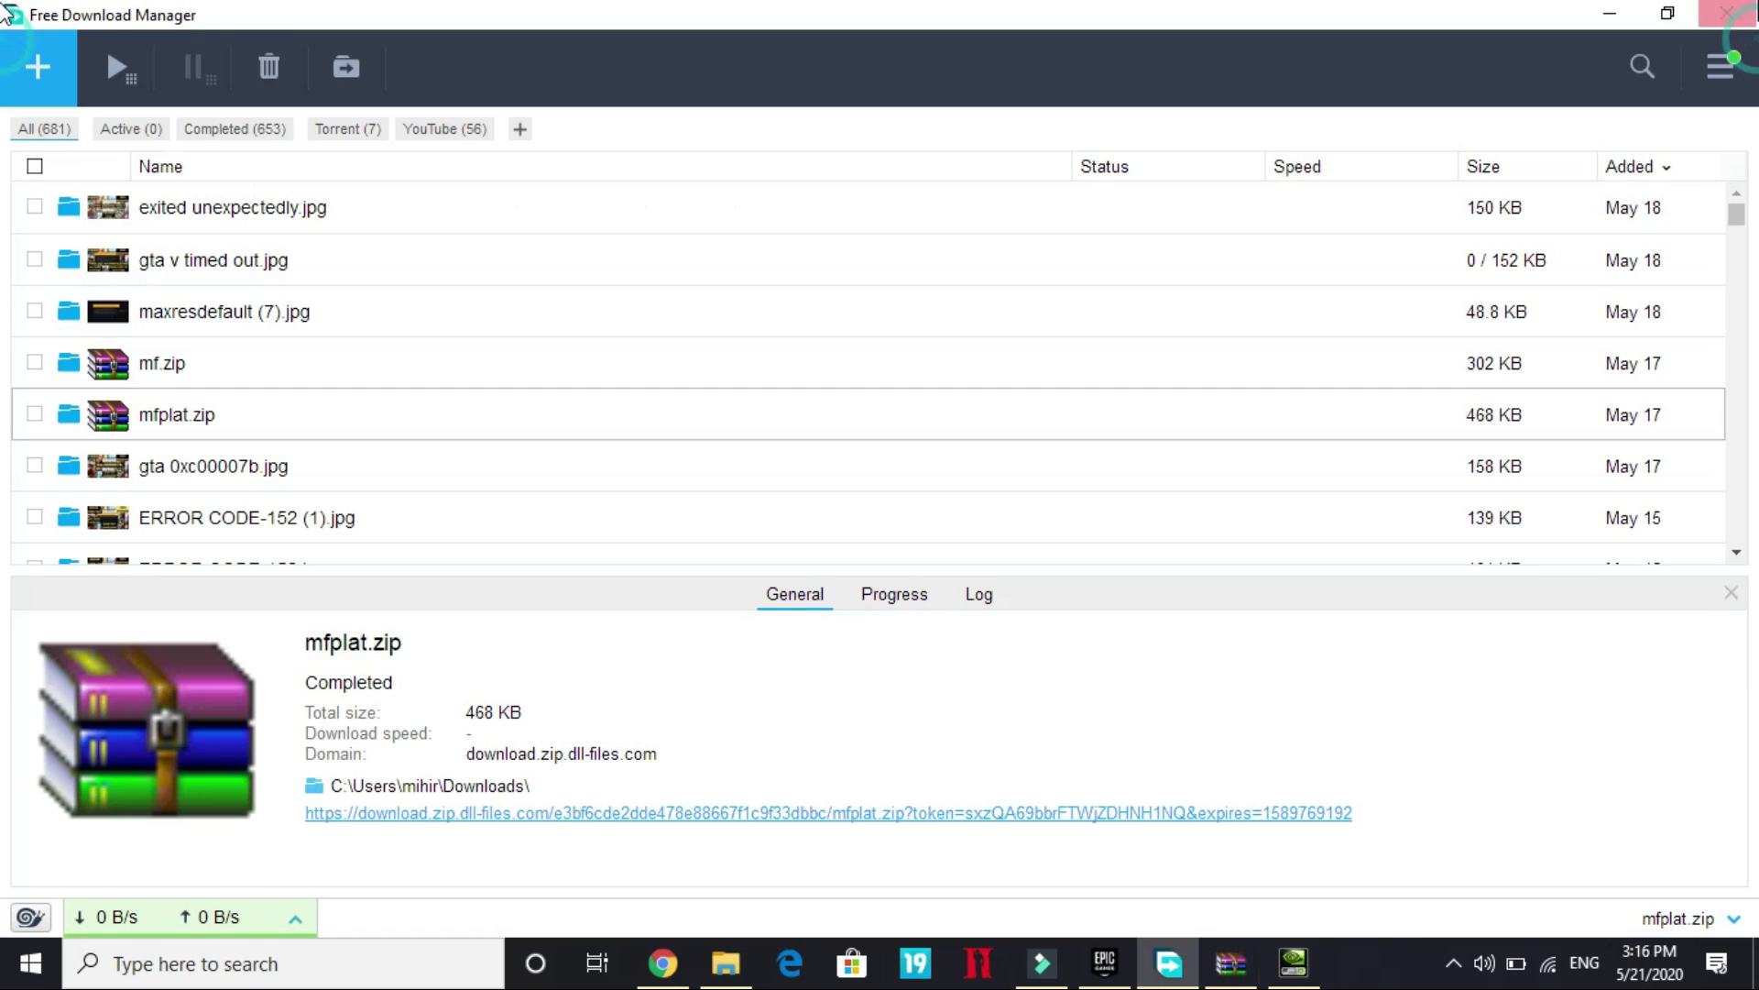
Extract mfplat.dll from mfplat.zip into D:\Games\GTAV, replacing the existing files, and close the archive.
{"action": "left_click", "coordinate": [1252, 962]}
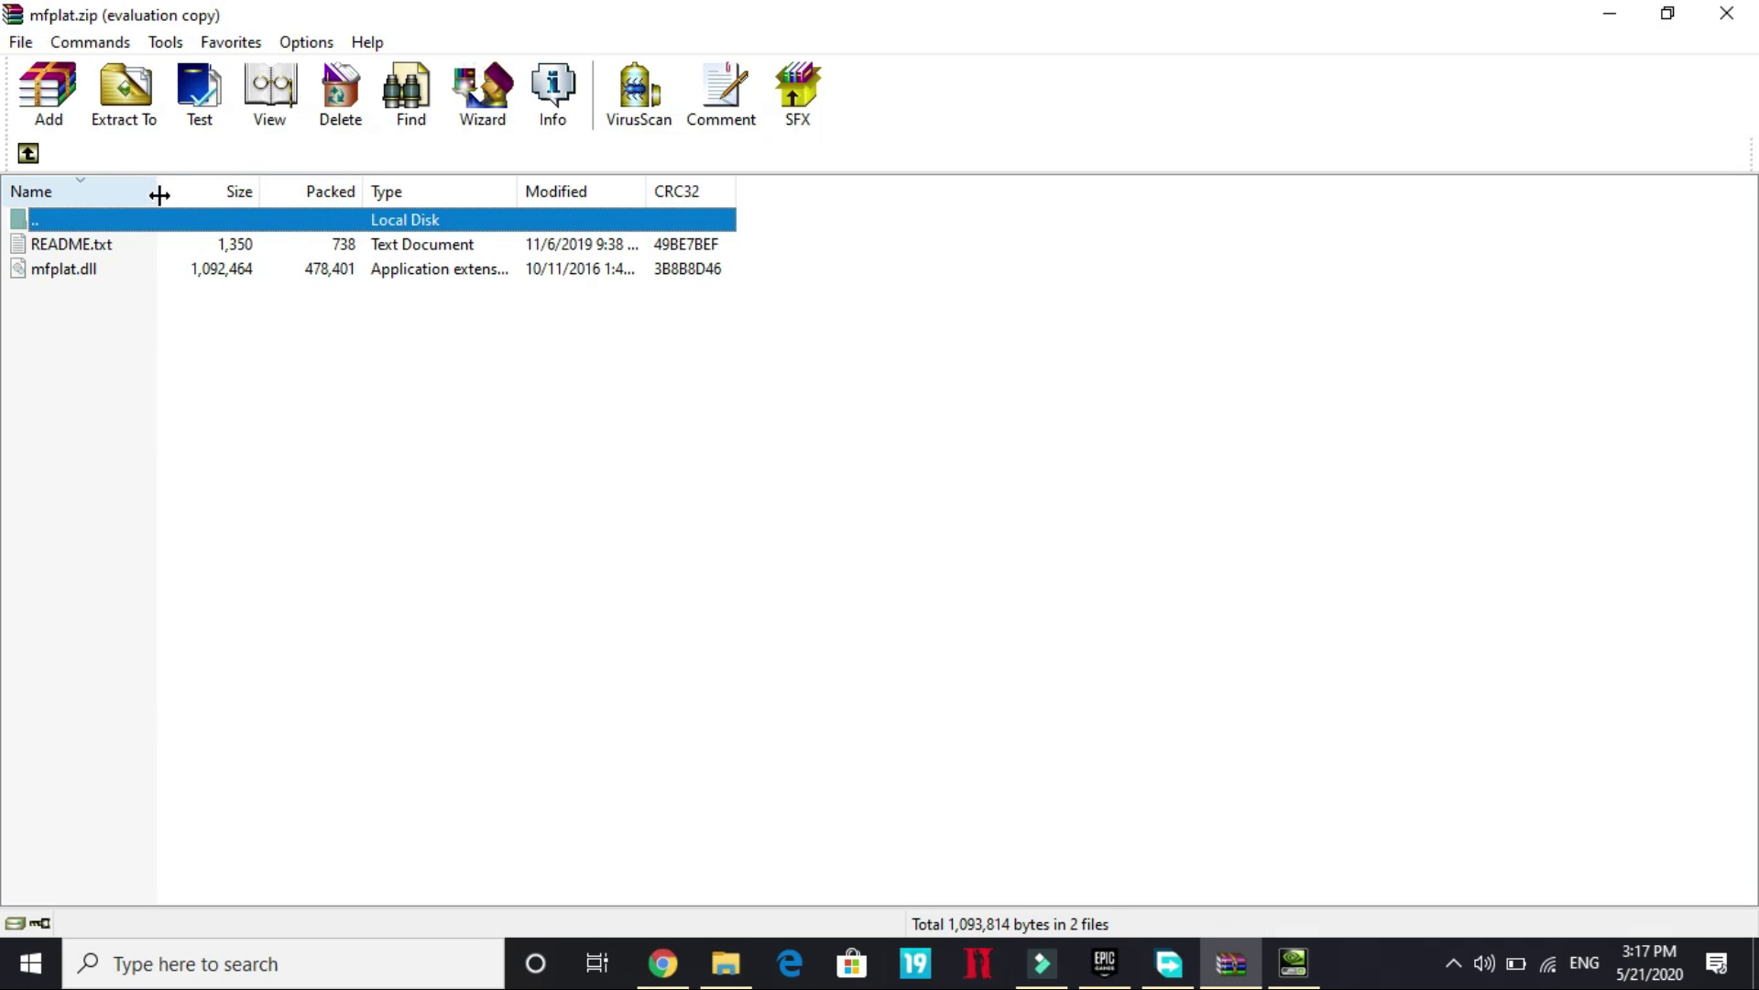
{"action": "left_click", "coordinate": [89, 271]}
{"action": "left_click", "coordinate": [124, 125]}
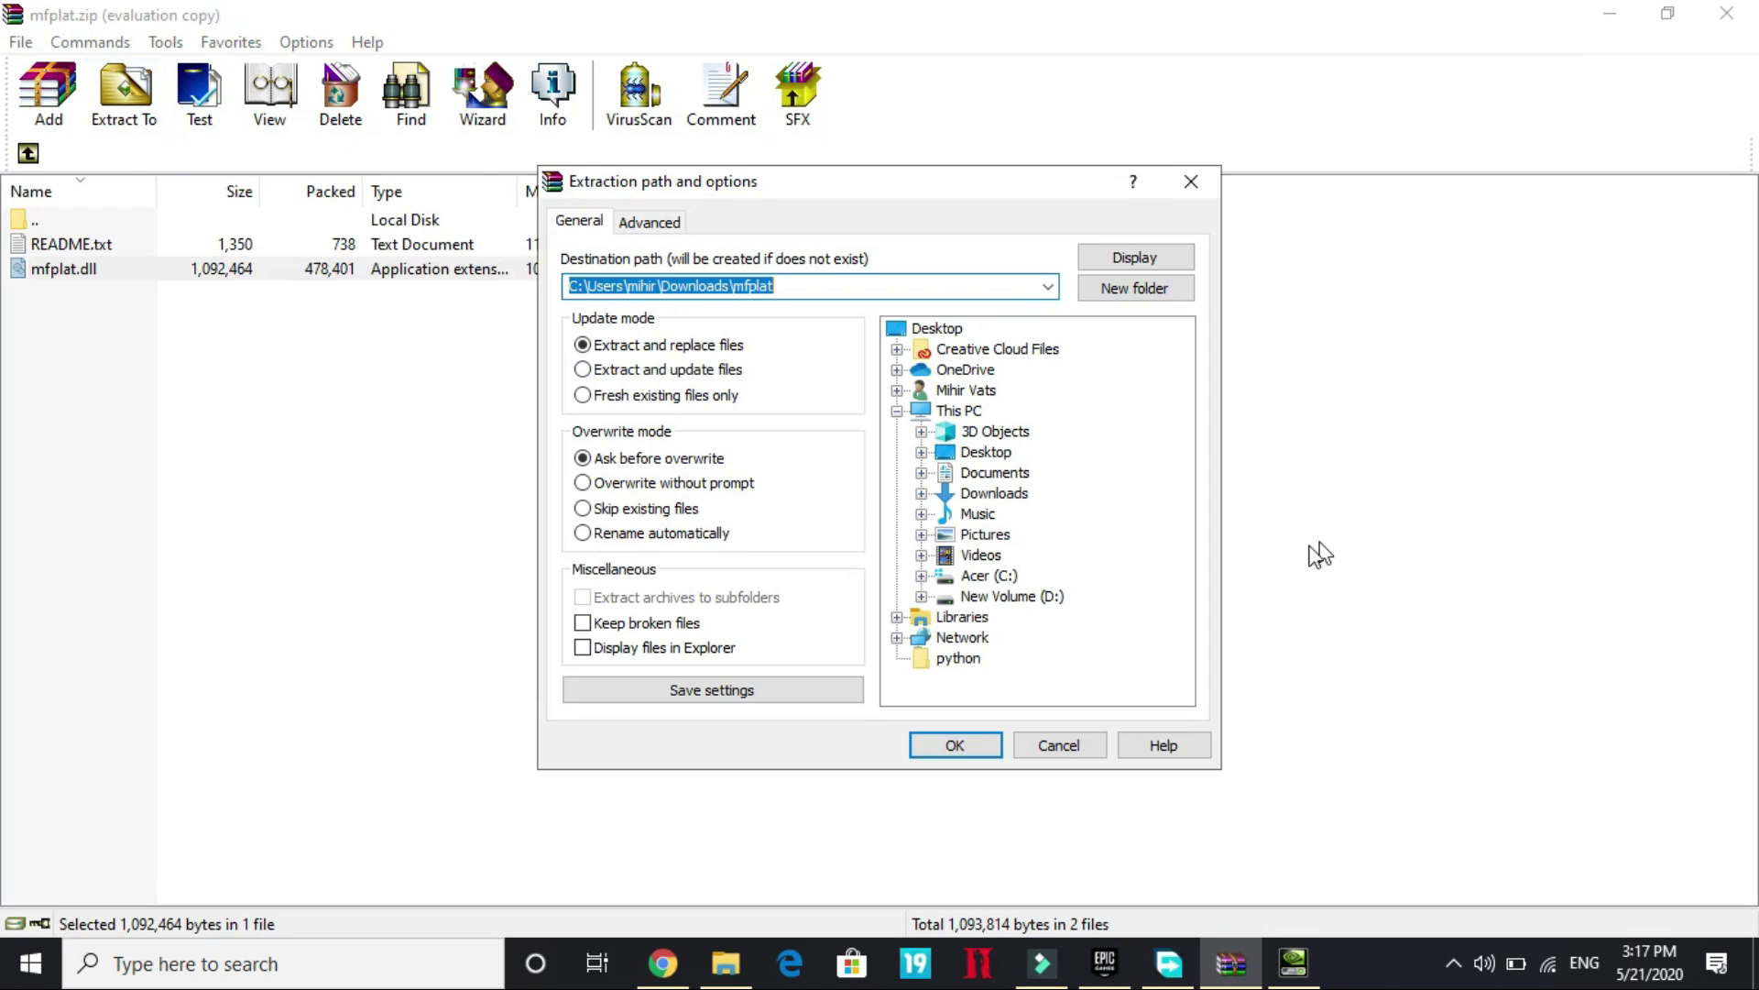
{"action": "left_click", "coordinate": [1028, 596]}
{"action": "left_click", "coordinate": [1036, 493]}
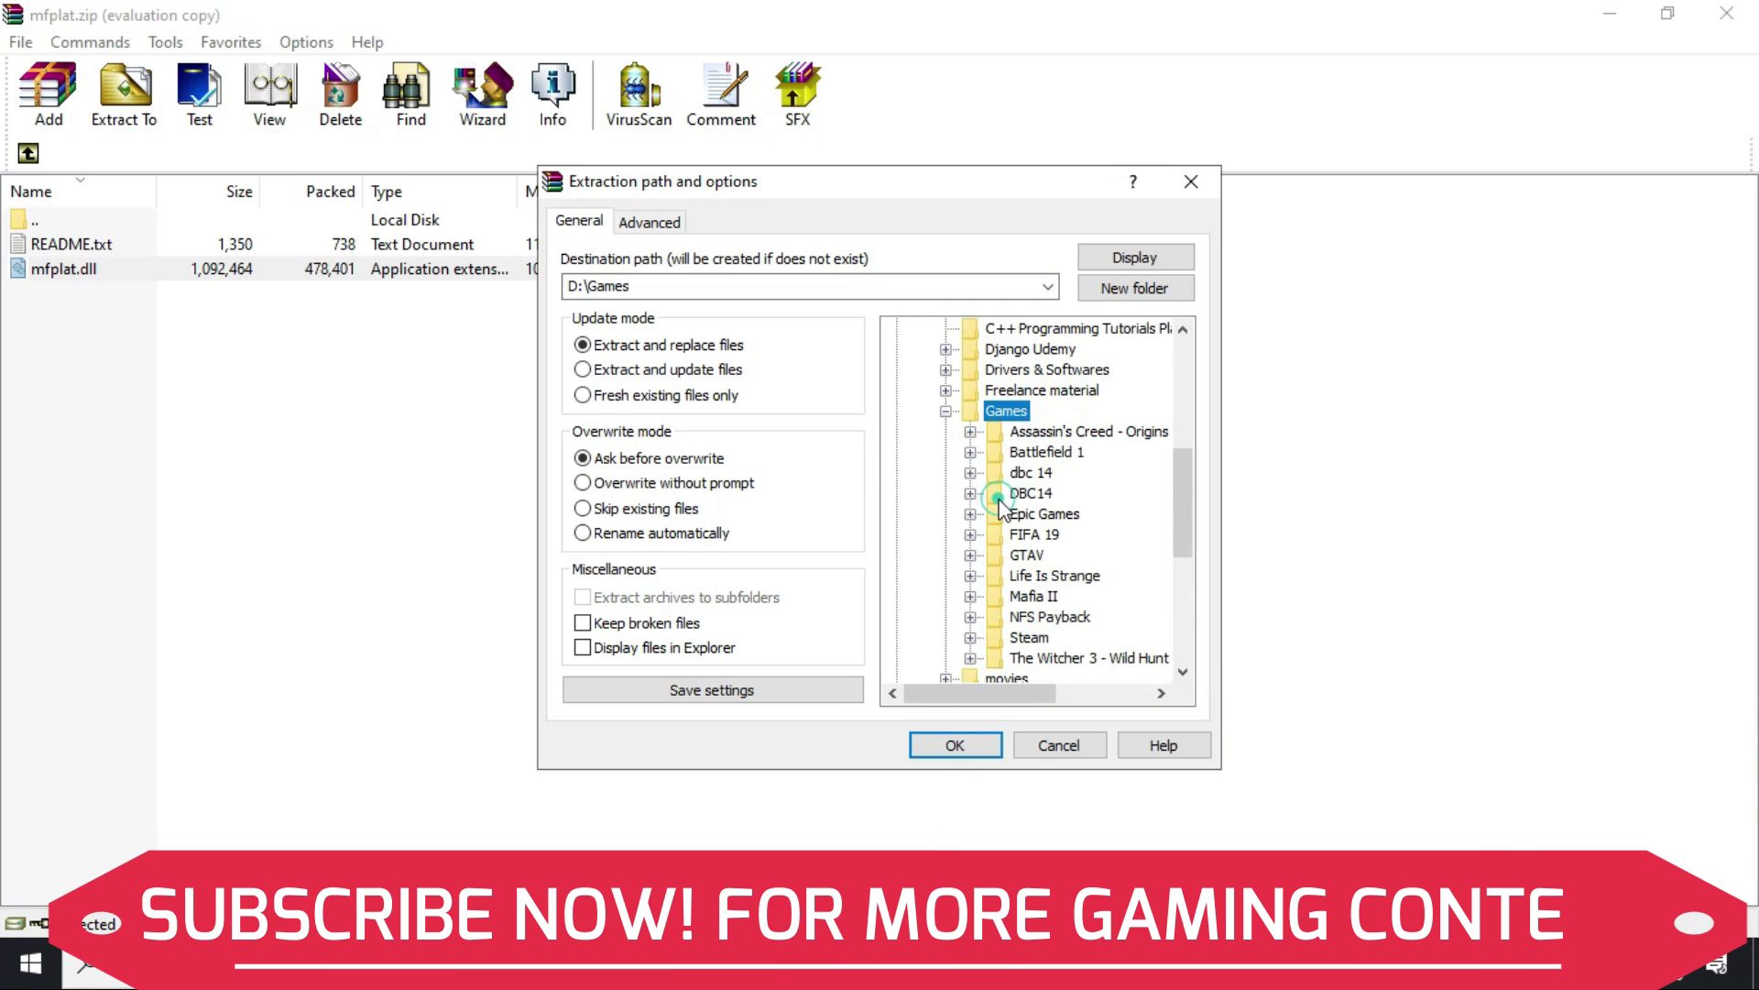
{"action": "left_click", "coordinate": [1026, 555]}
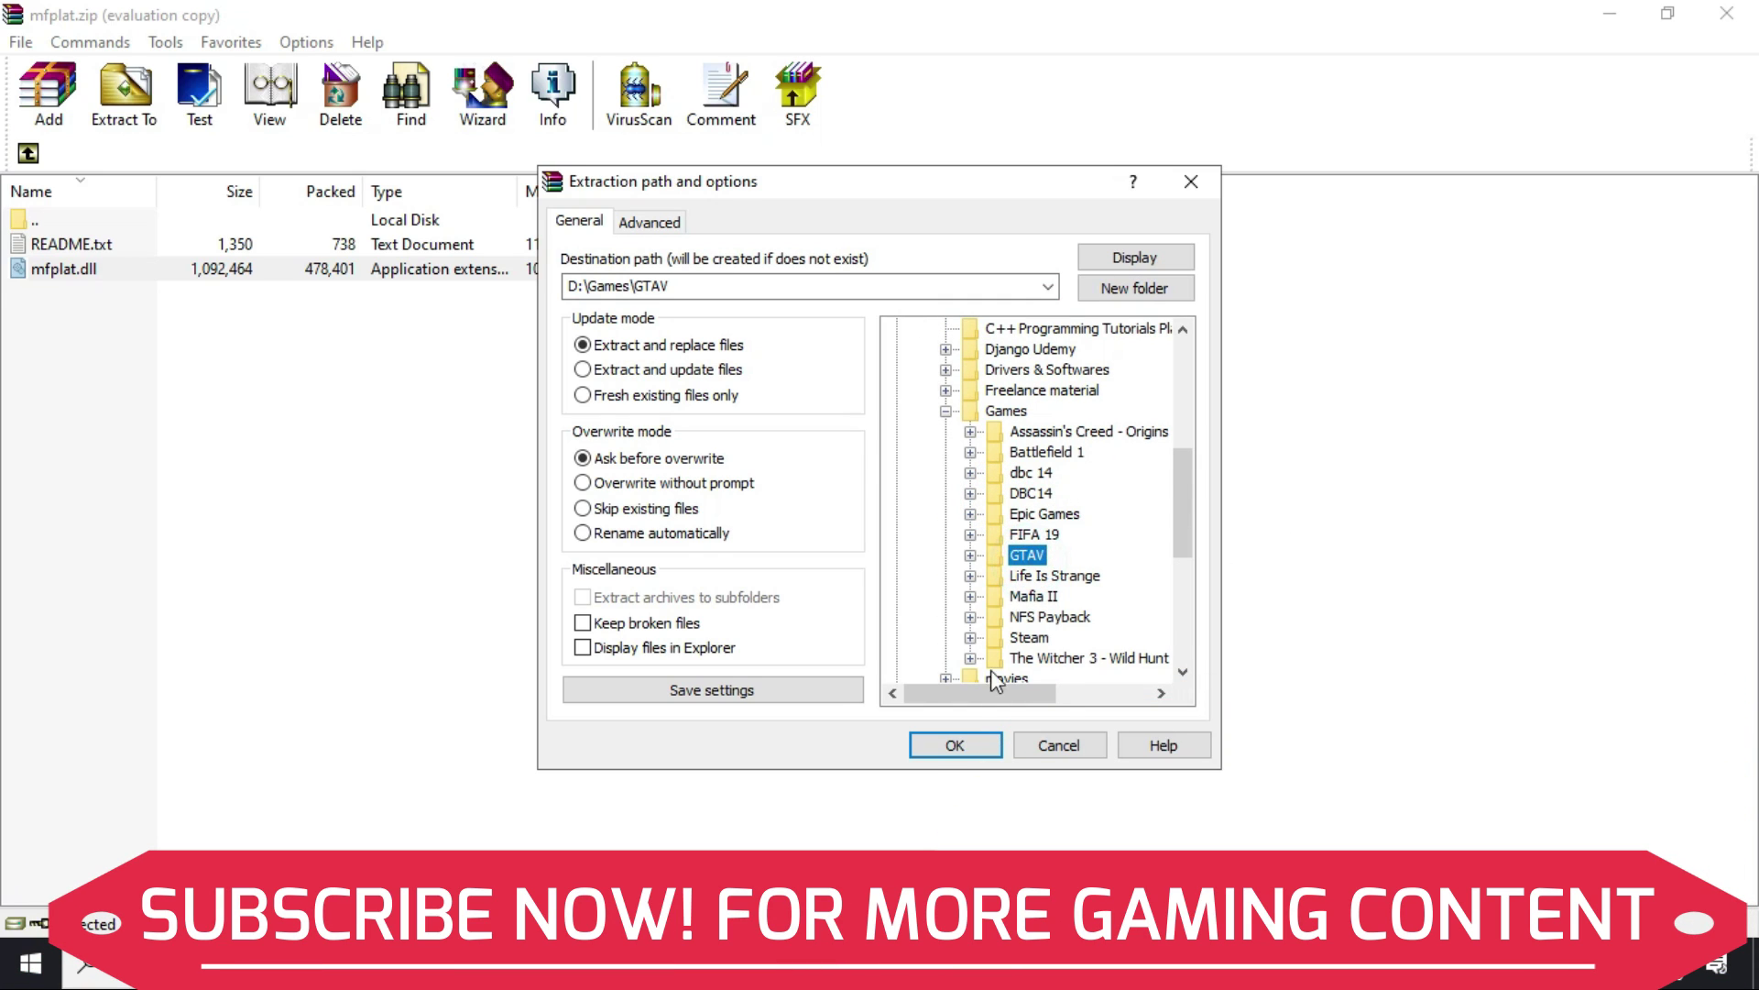
{"action": "left_click", "coordinate": [953, 745]}
{"action": "left_click", "coordinate": [830, 611]}
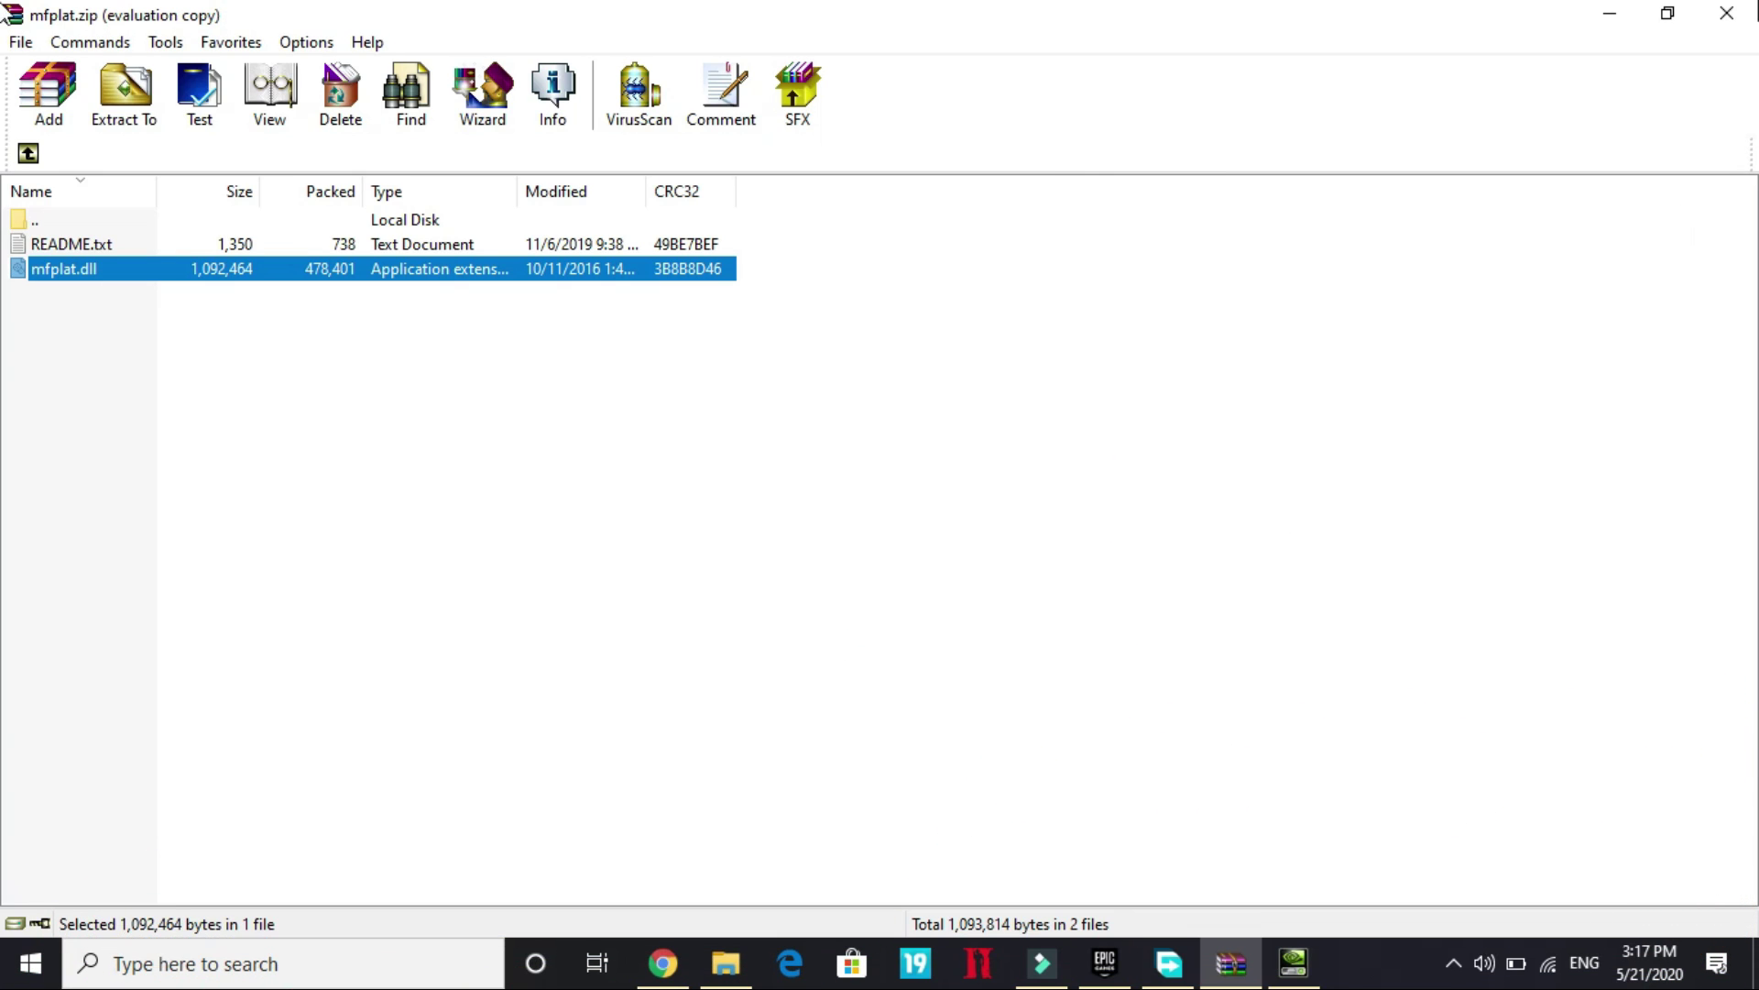
{"action": "left_click", "coordinate": [1726, 13]}
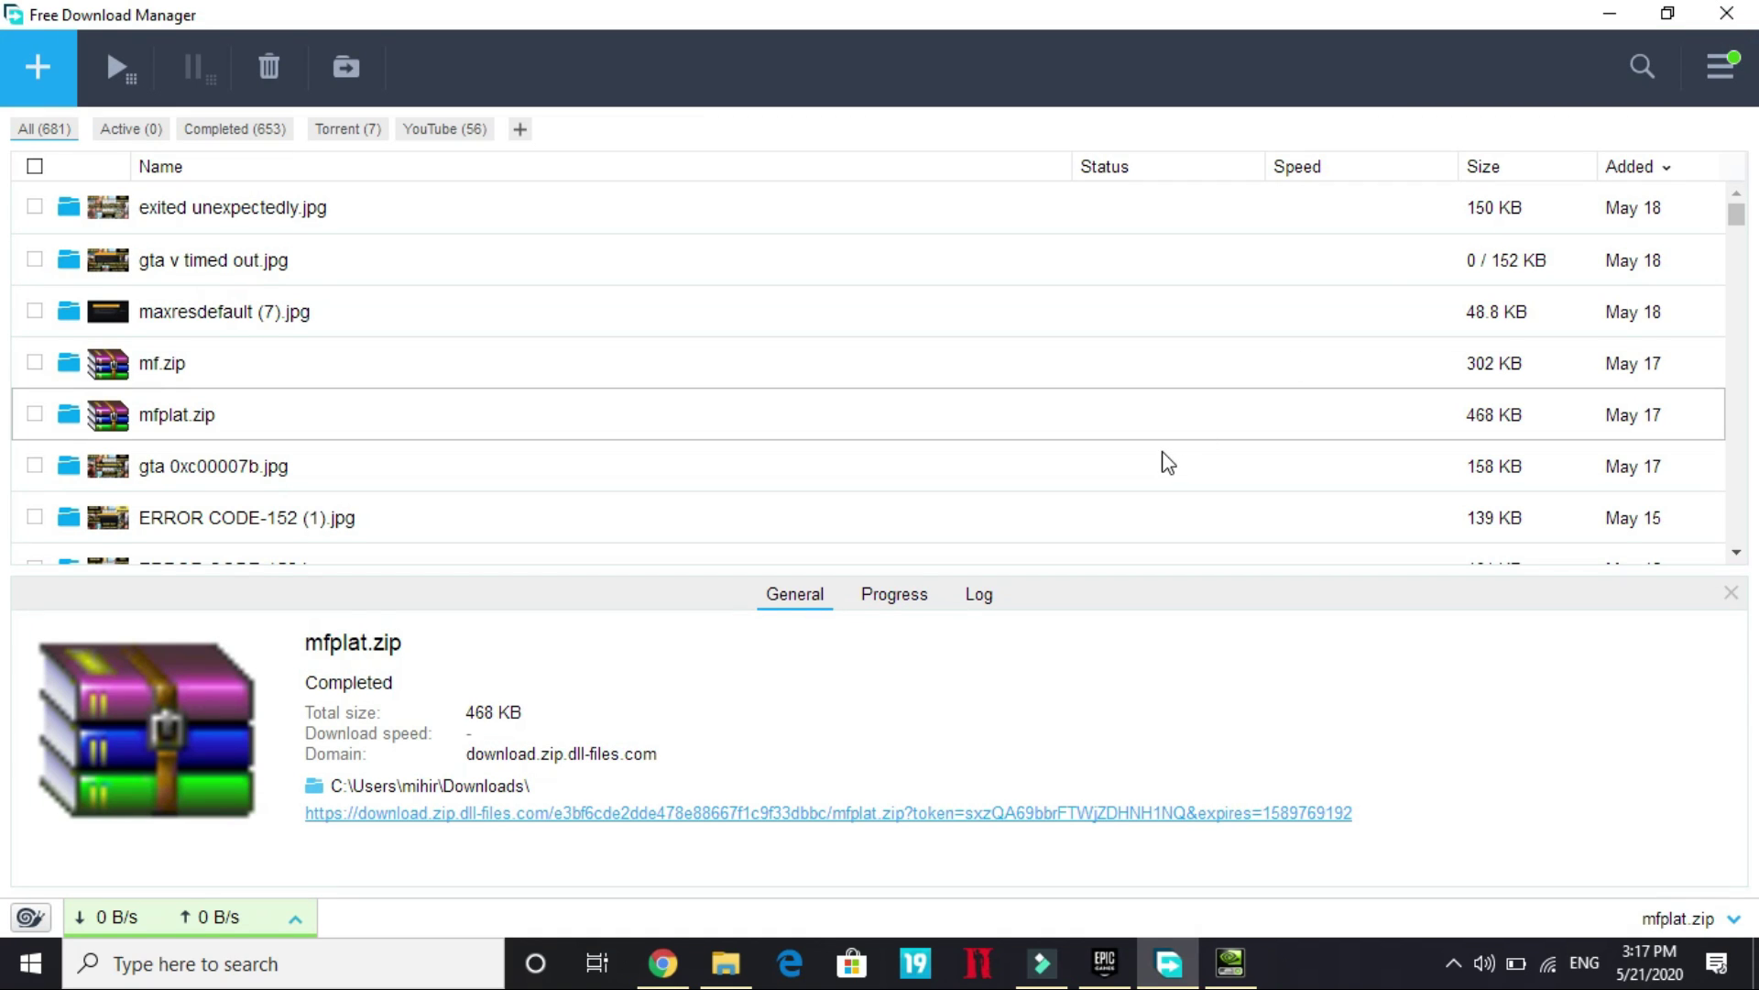
Hide Free Download Manager with Win+D and bring up the desktop context menu.
{"action": "key", "text": "super+d"}
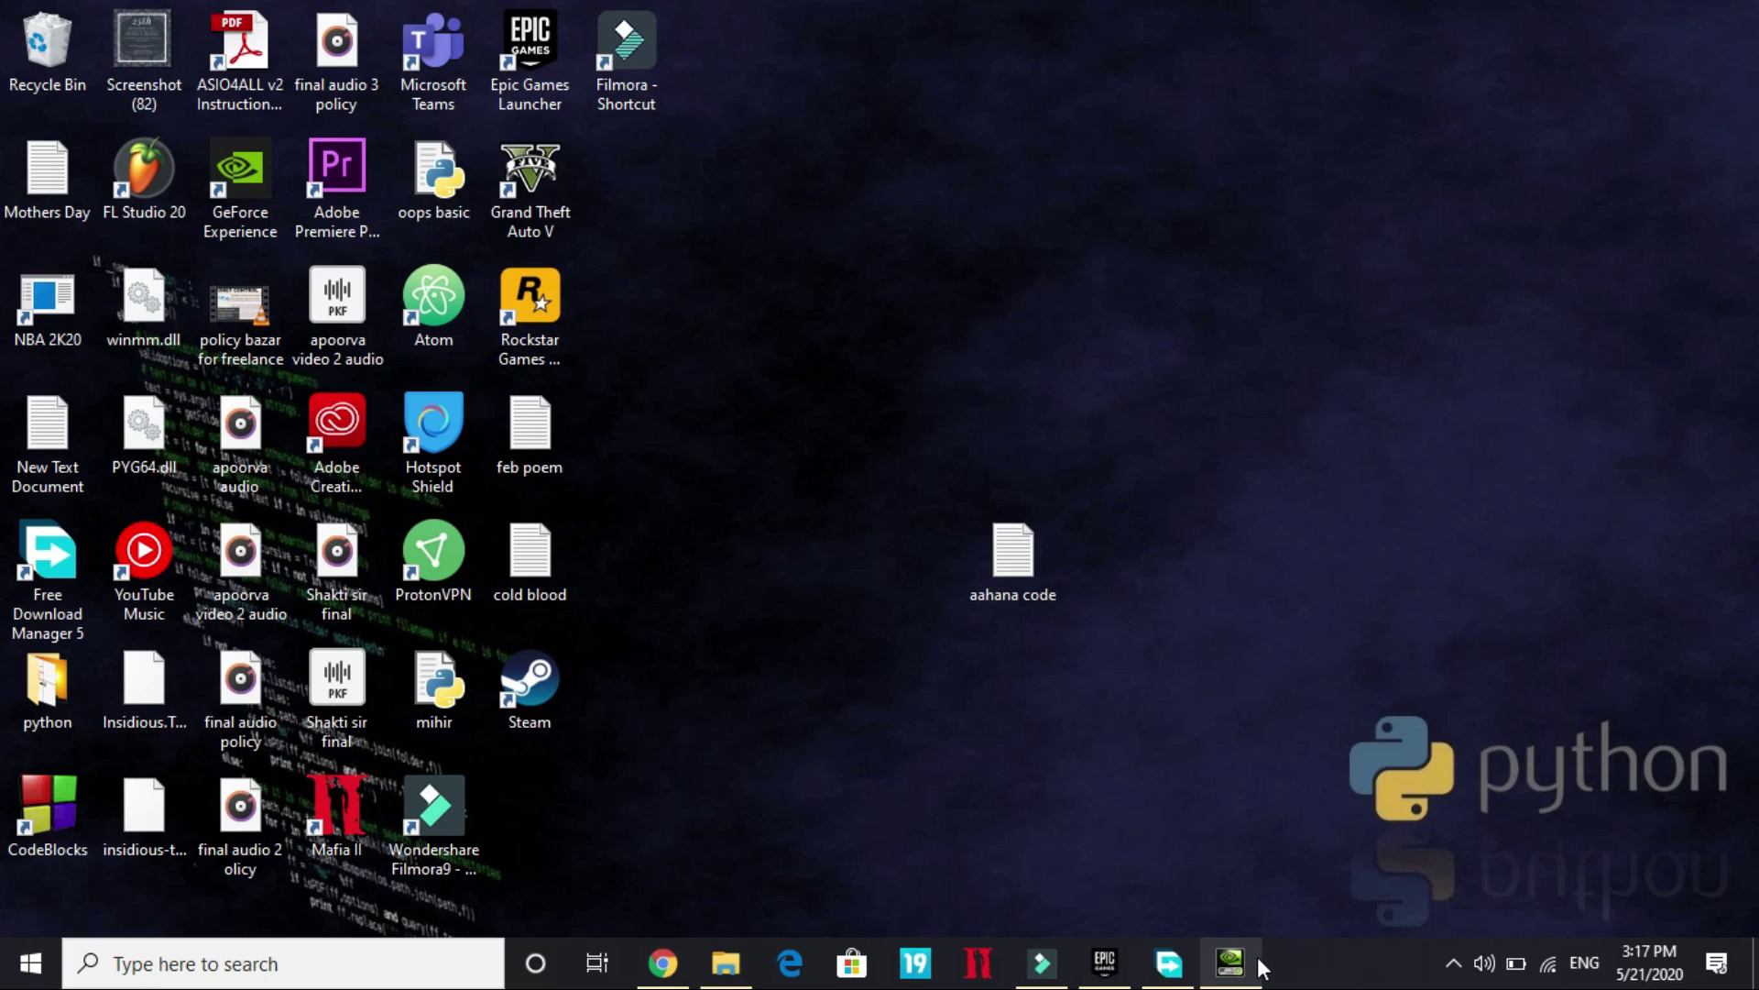
{"action": "right_click", "coordinate": [1156, 427]}
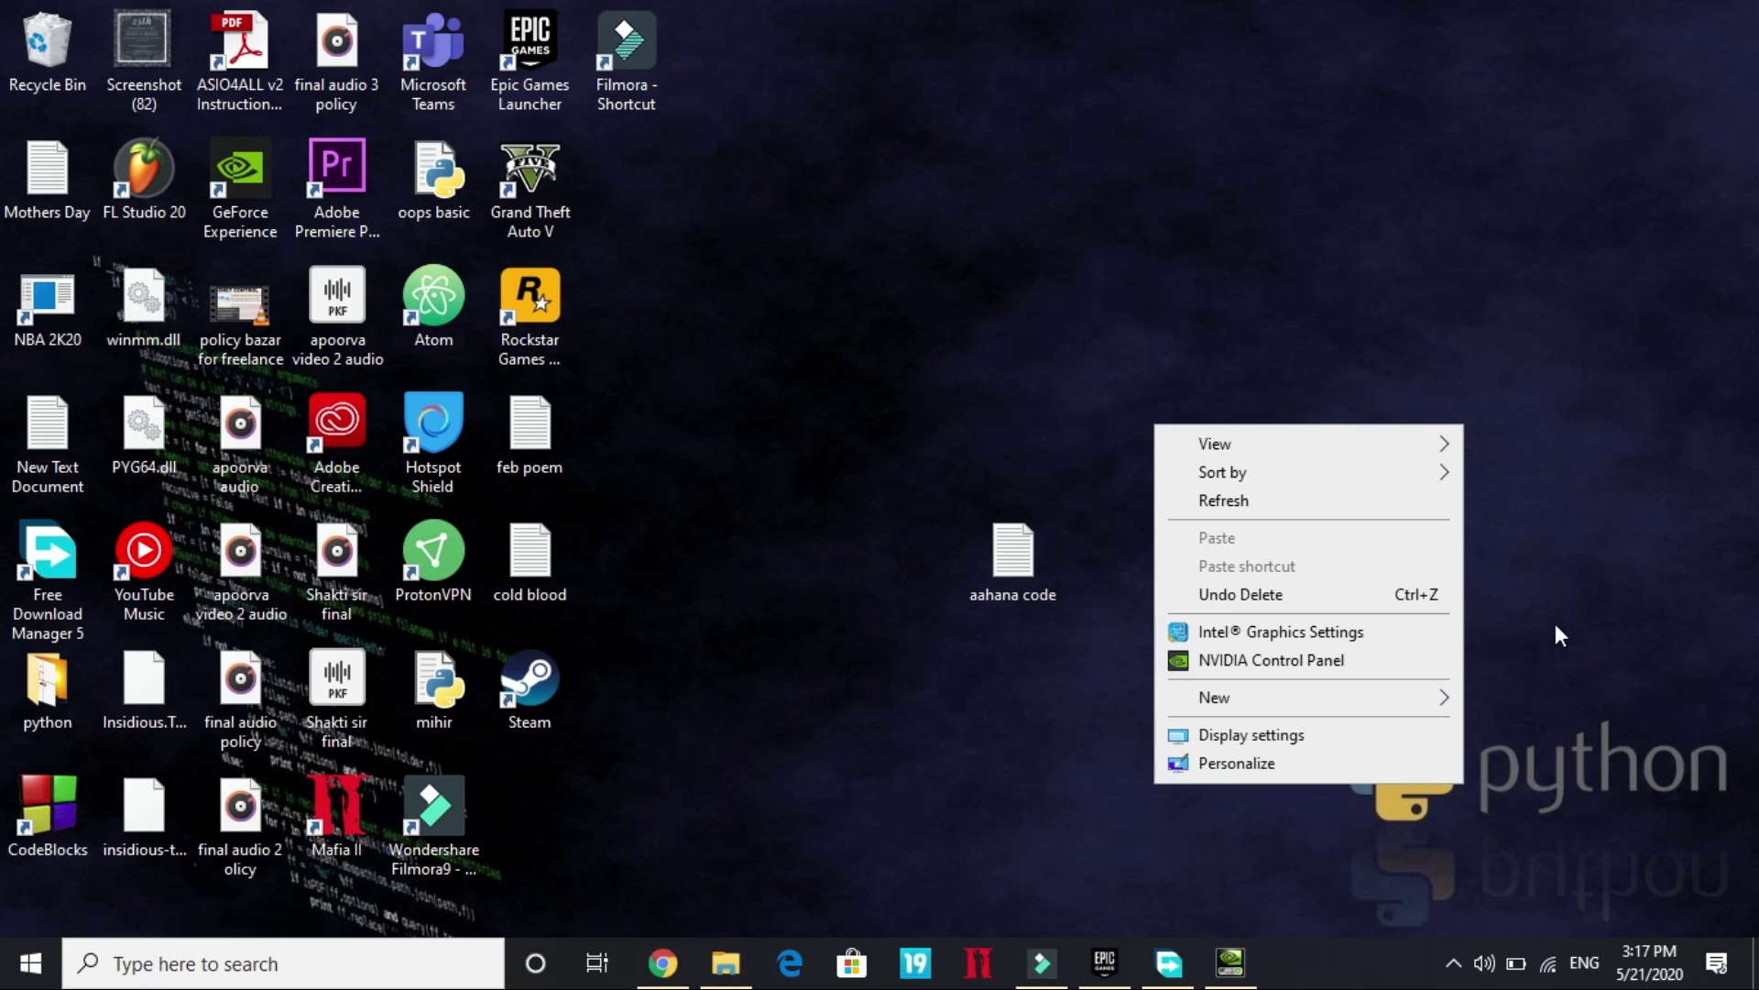
Add Grand Theft Auto V under Program Settings in Manage 3D Settings.
{"action": "left_click", "coordinate": [1279, 912]}
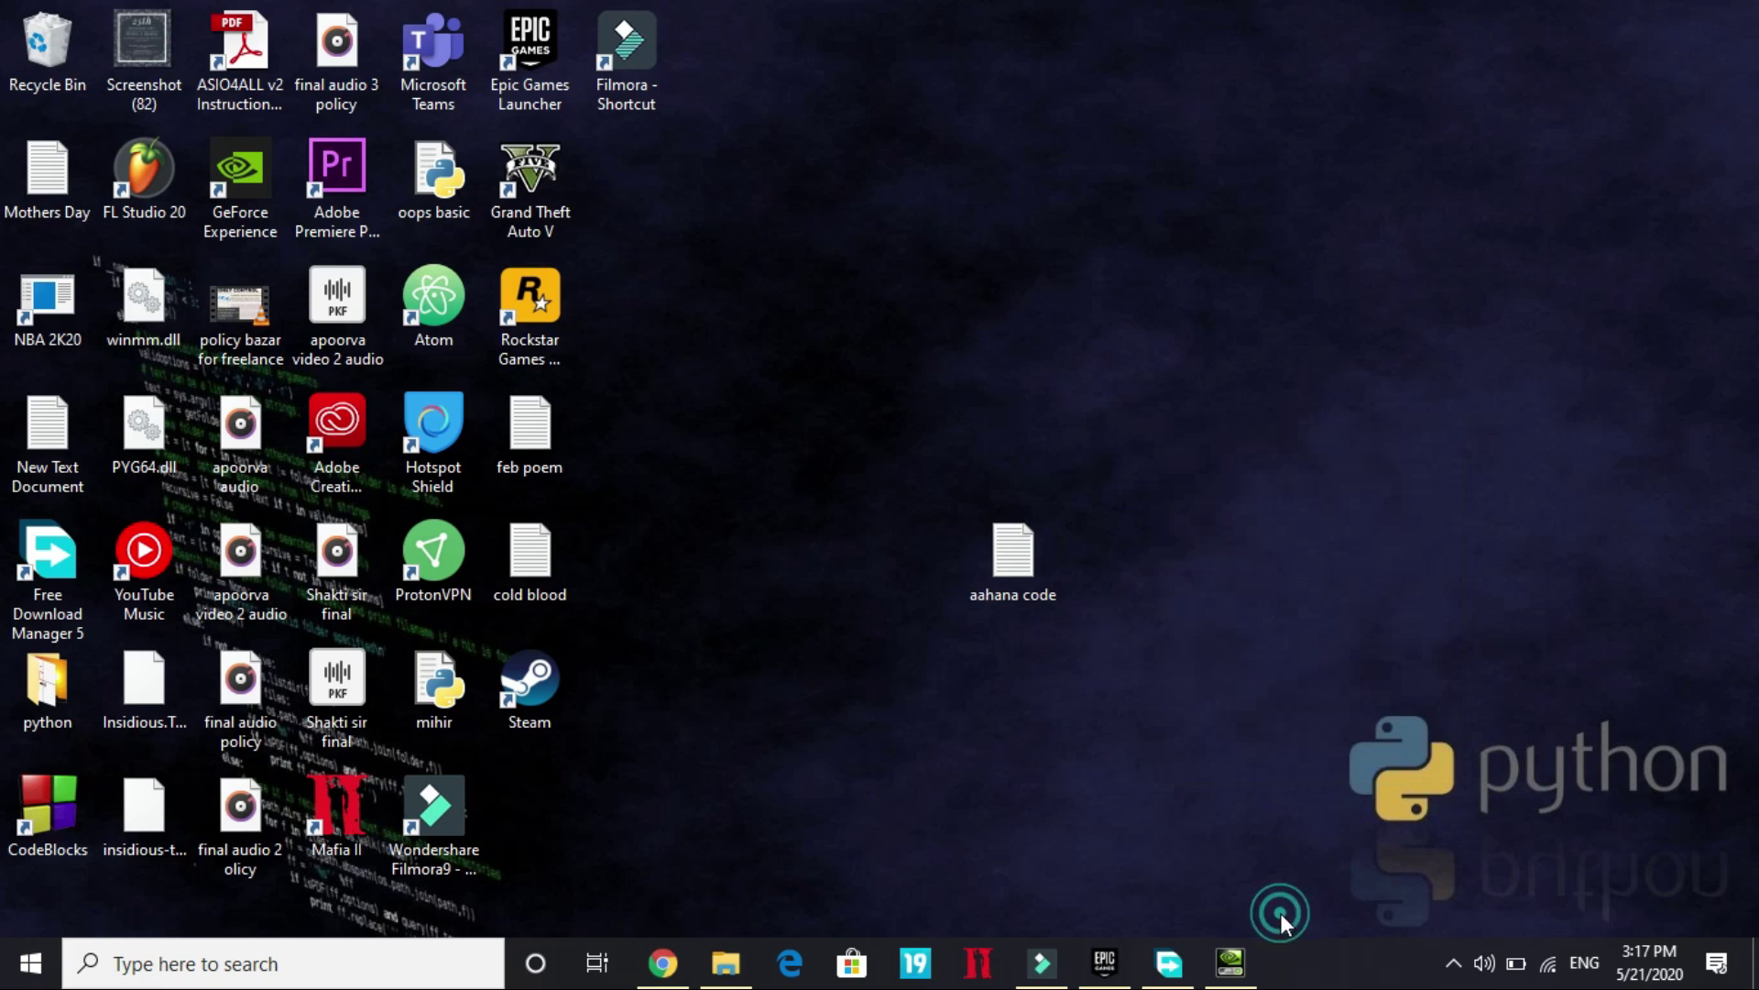
{"action": "left_click", "coordinate": [1231, 961]}
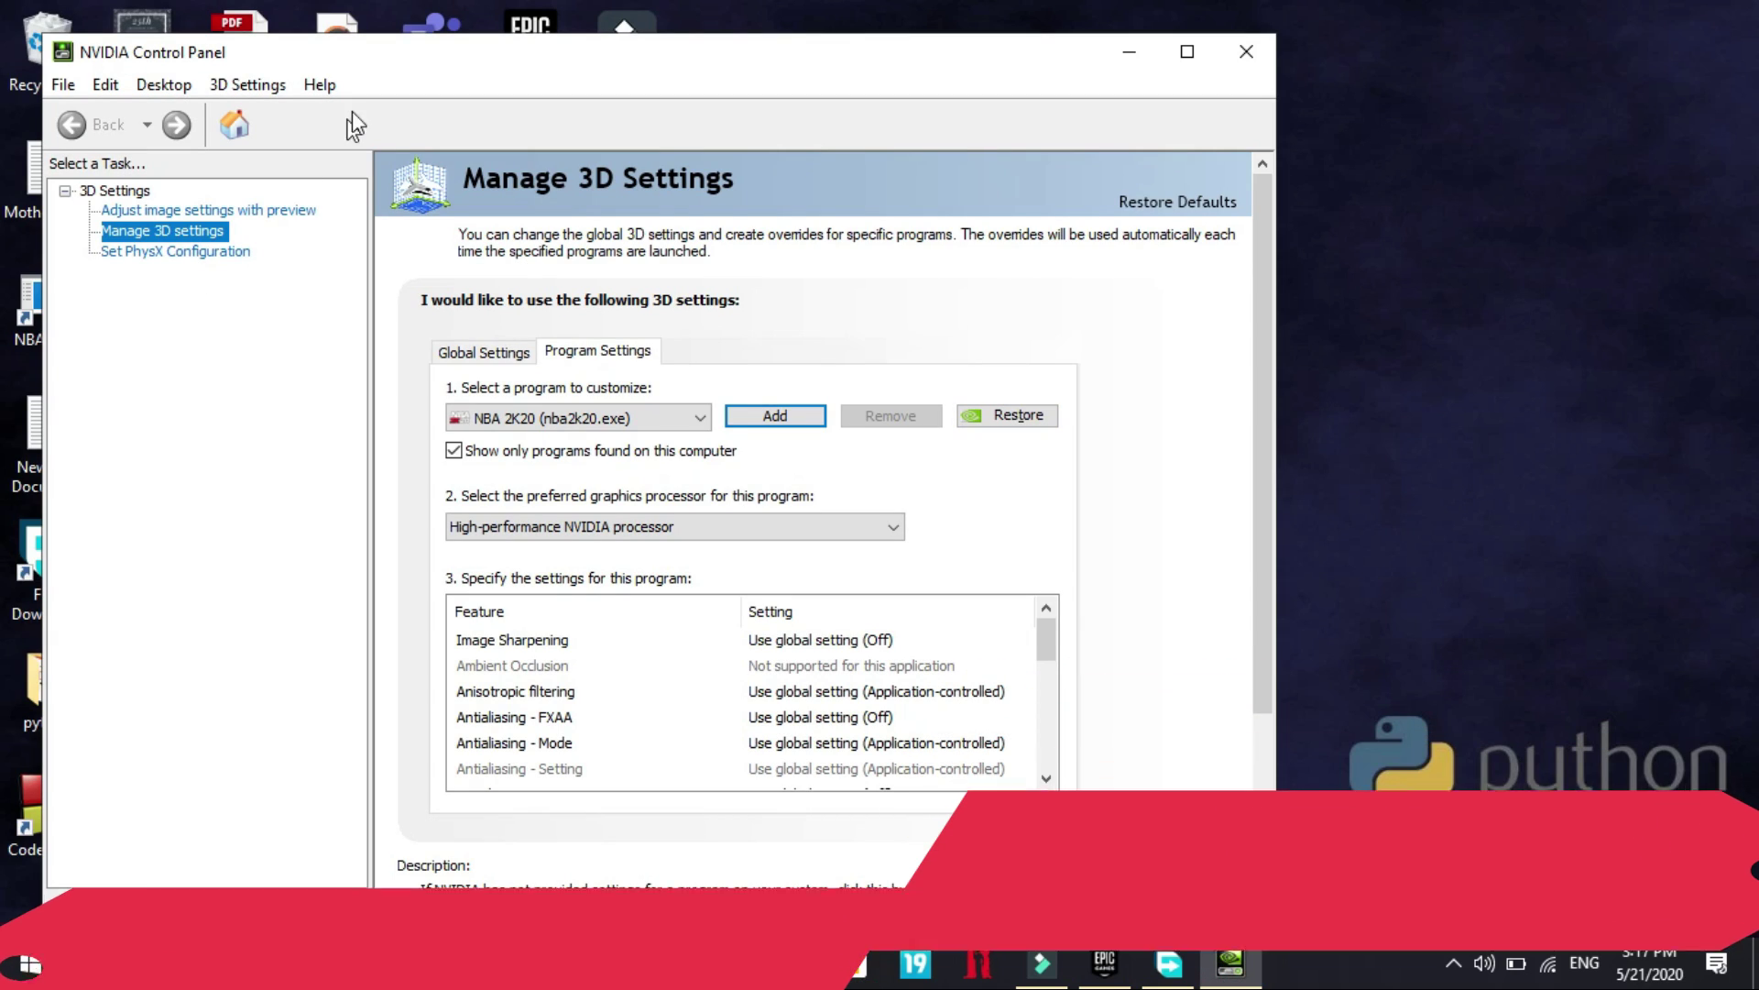
{"action": "left_click", "coordinate": [451, 357]}
{"action": "left_click", "coordinate": [583, 358]}
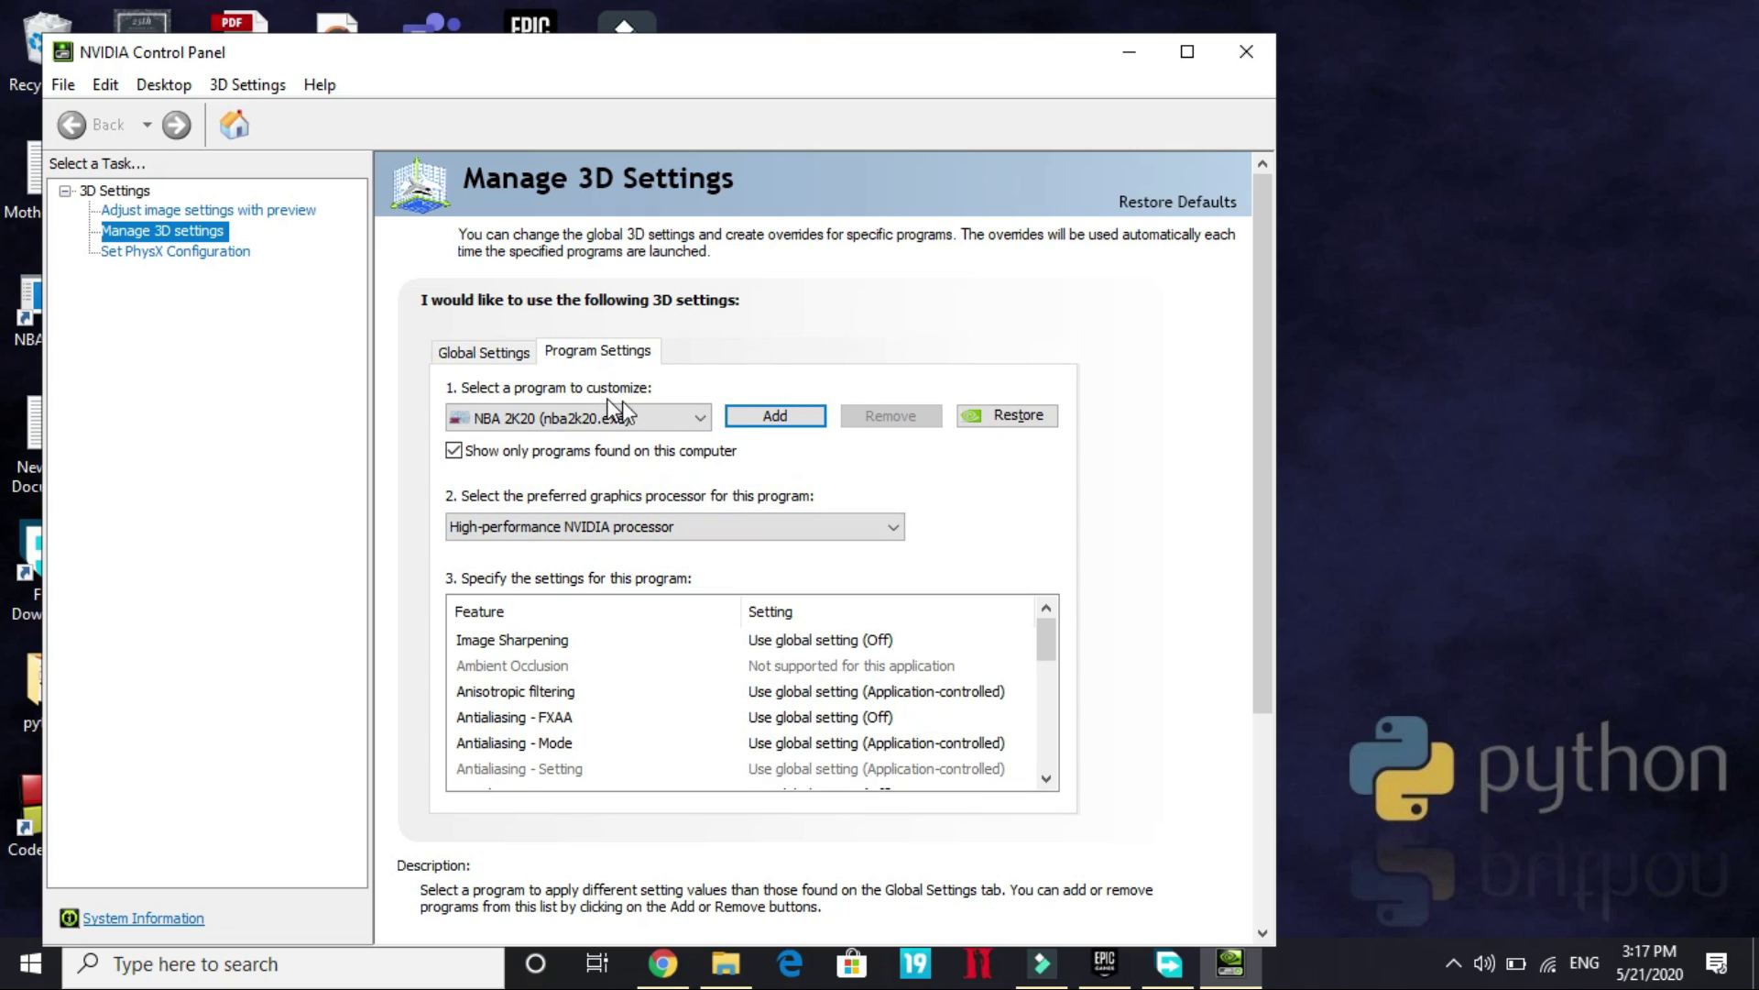
{"action": "left_click", "coordinate": [781, 417]}
{"action": "scroll", "coordinate": [698, 511], "scroll_direction": "down", "scroll_amount": 3}
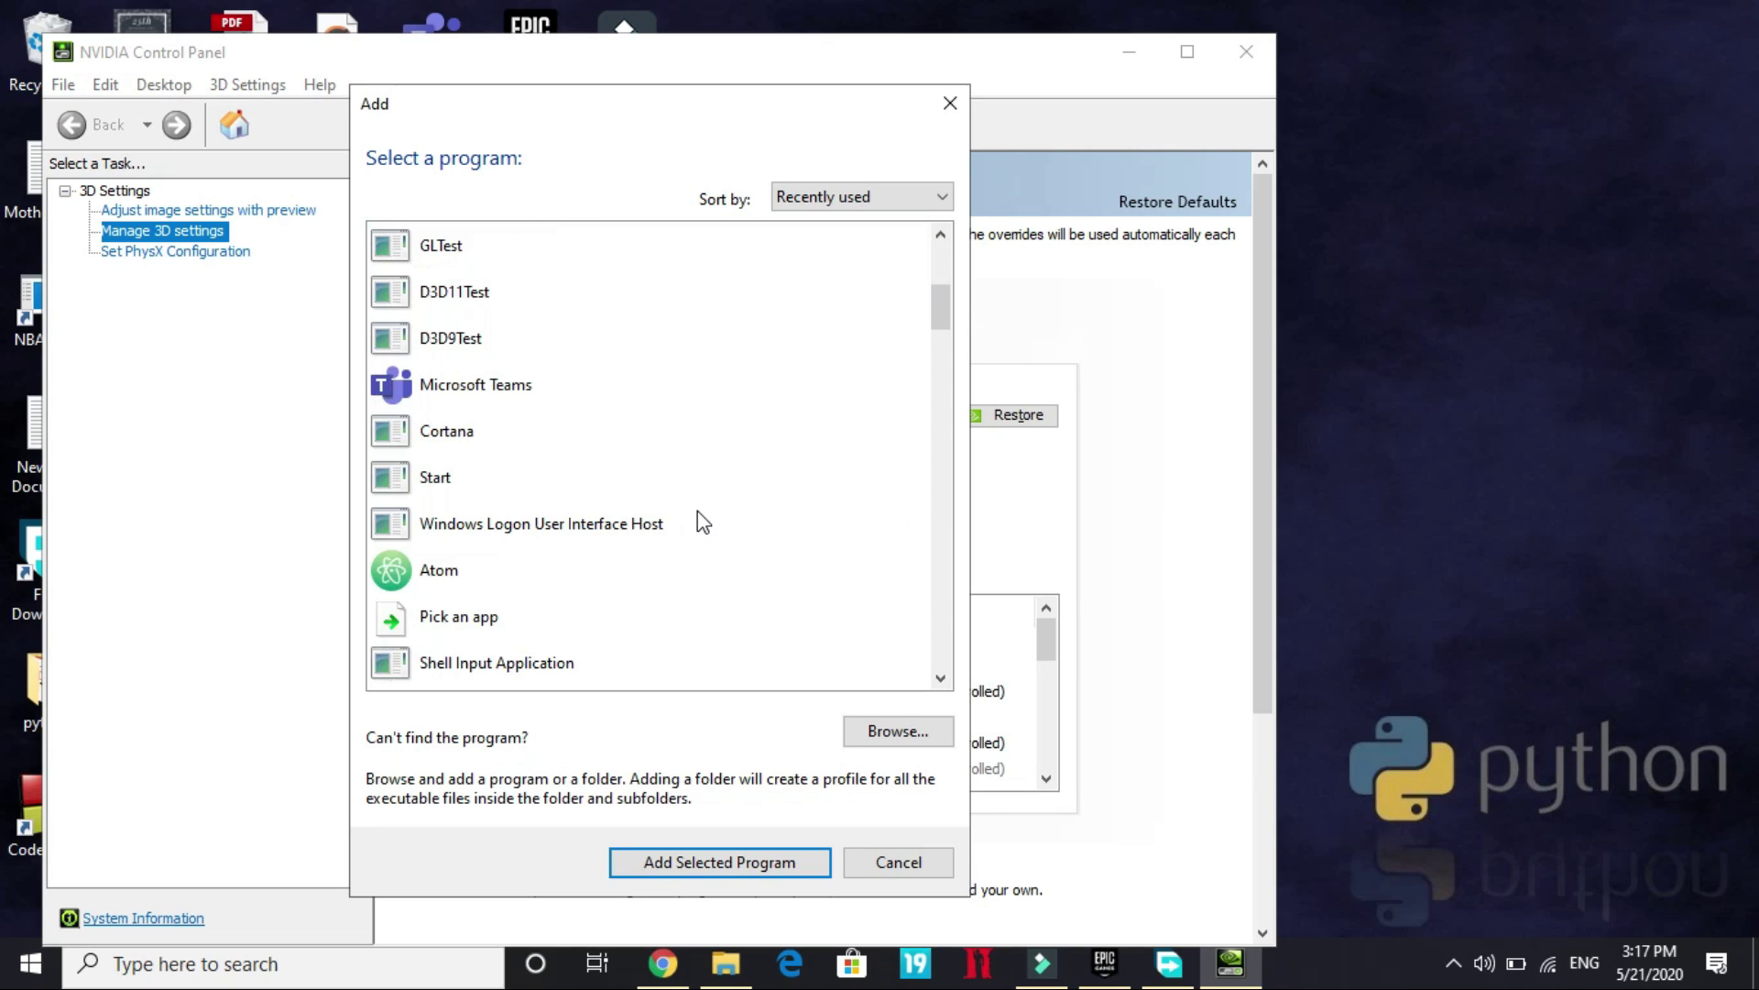
{"action": "scroll", "coordinate": [698, 511], "scroll_direction": "down", "scroll_amount": 3}
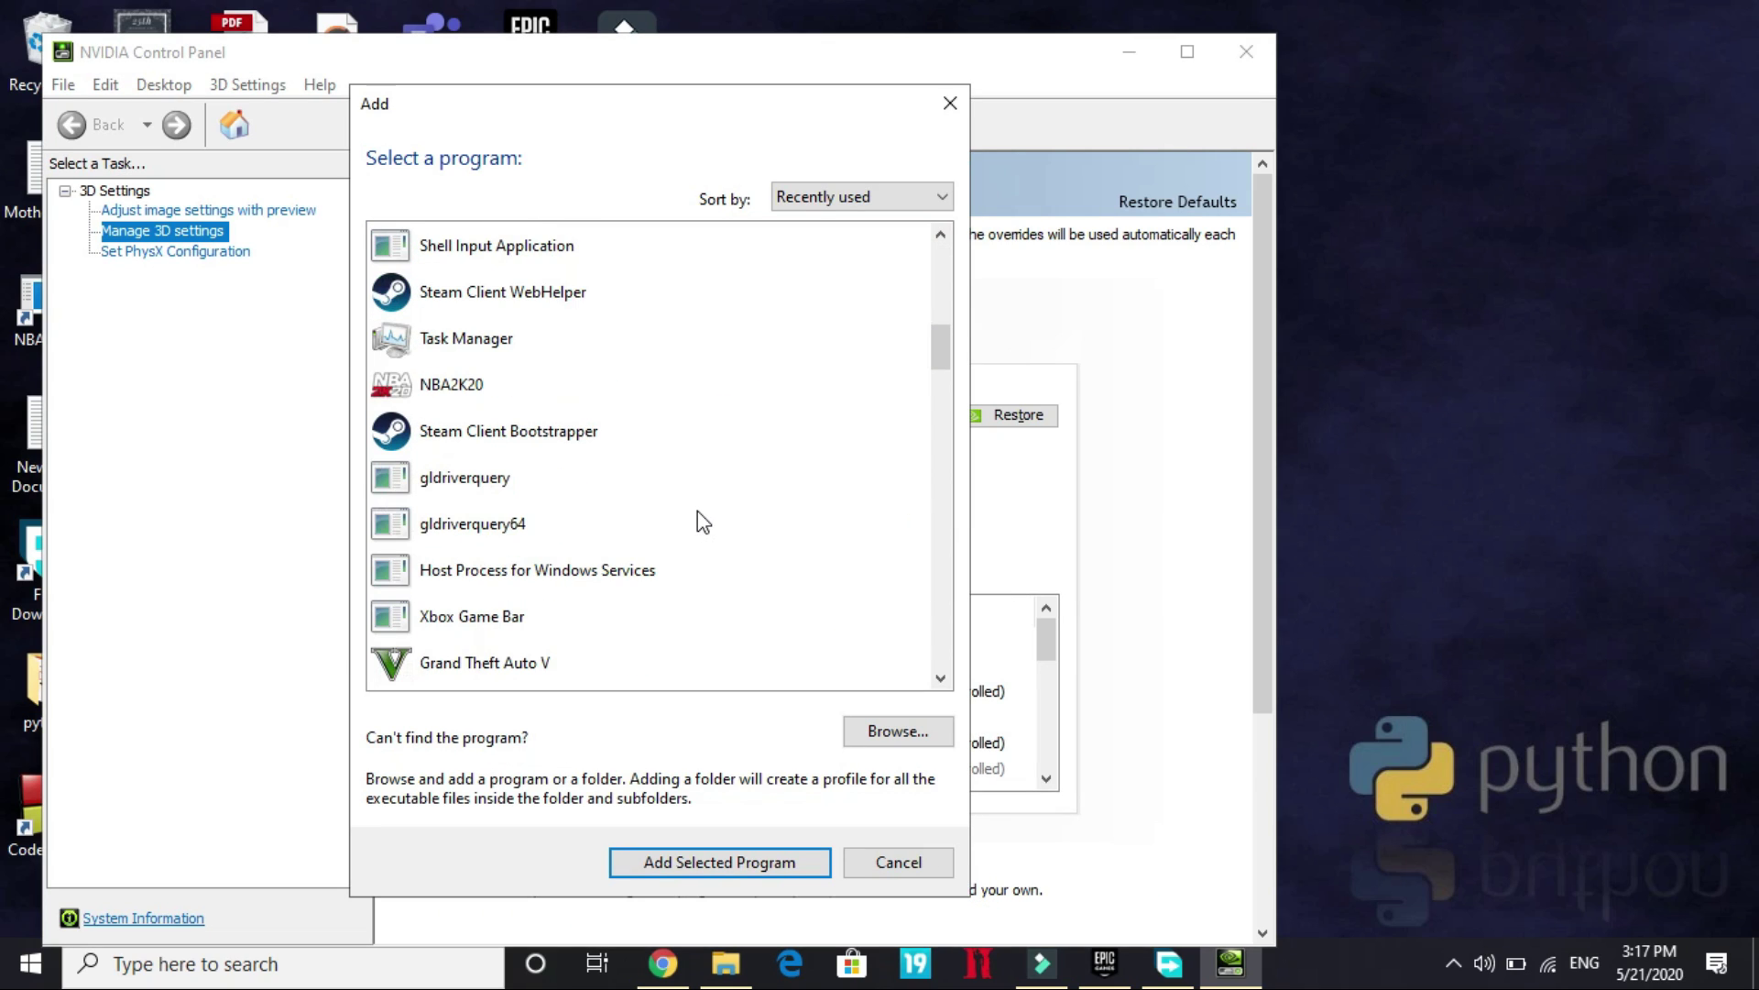
{"action": "left_click", "coordinate": [494, 660]}
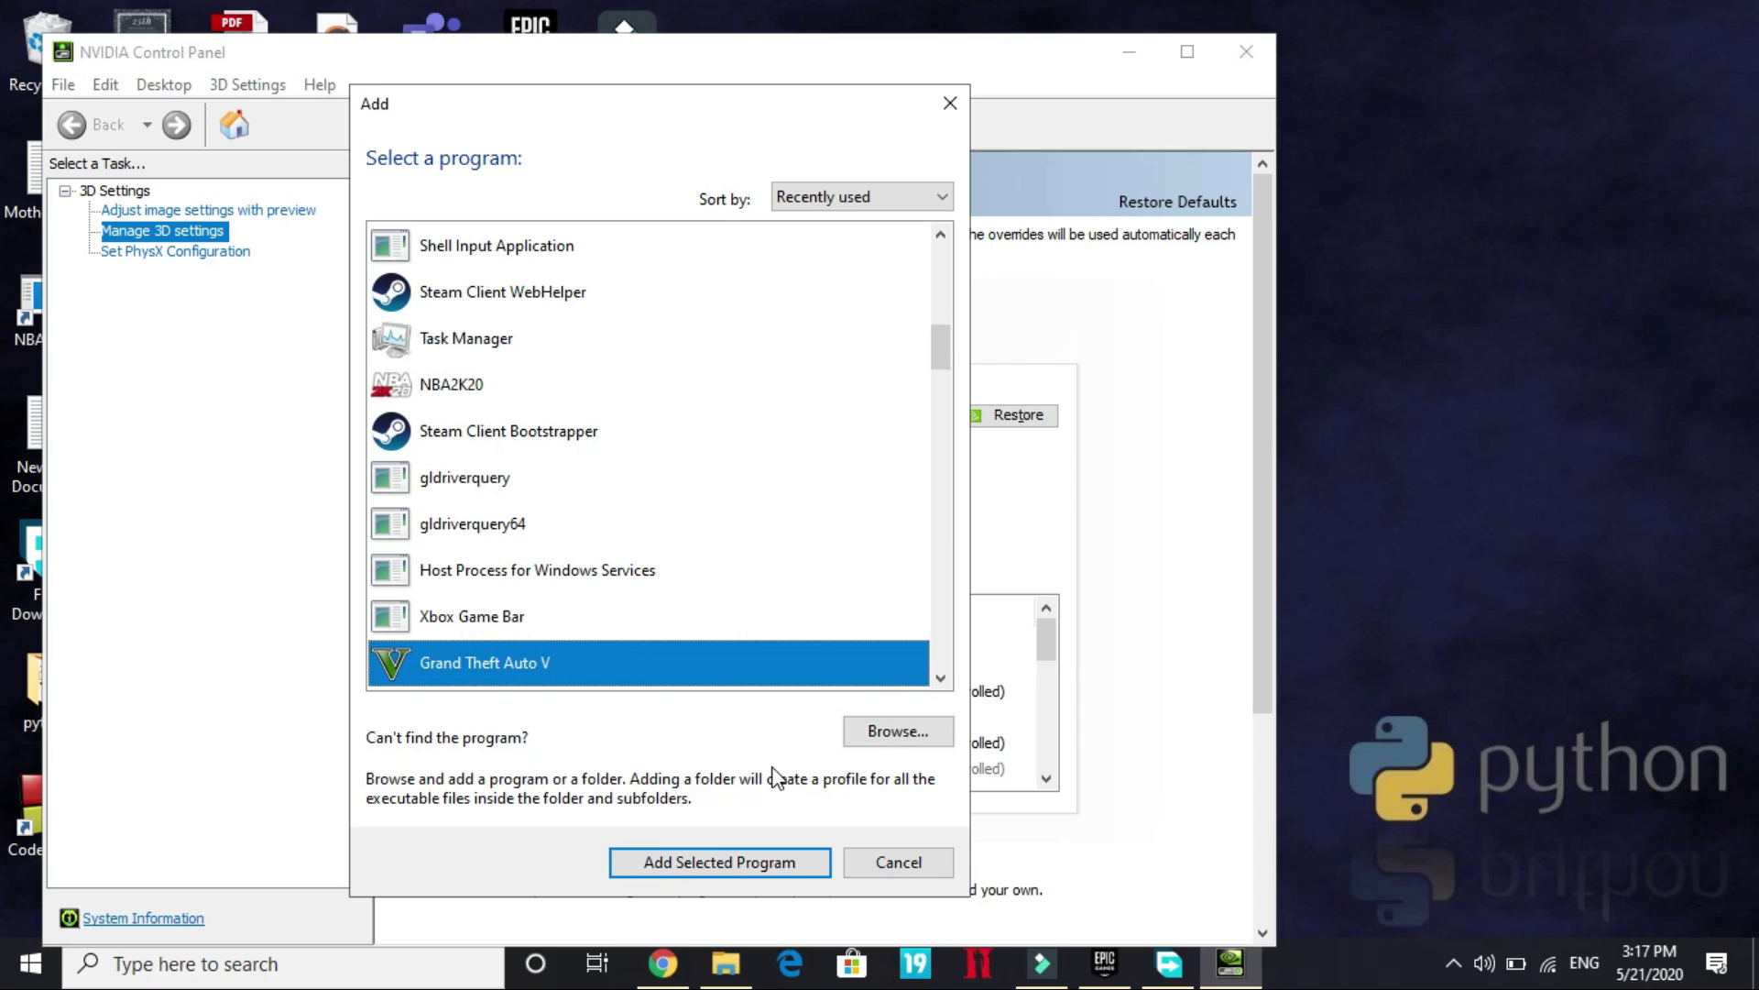
{"action": "left_click", "coordinate": [719, 861]}
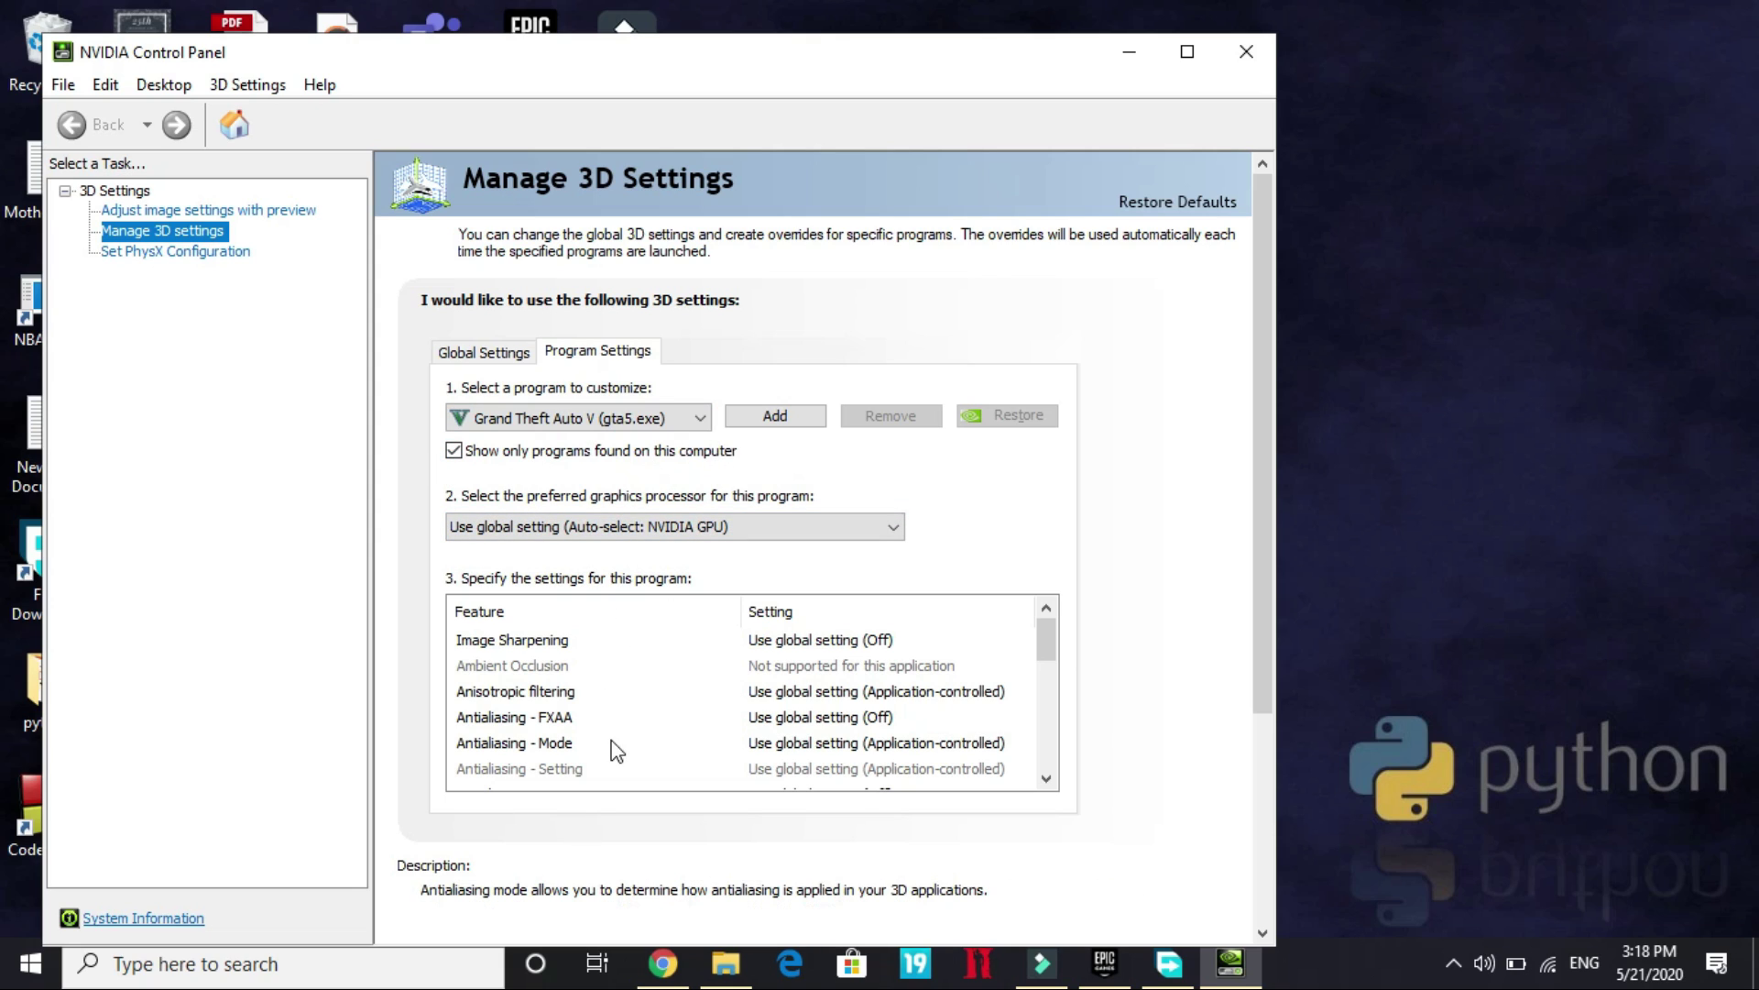
Set Grand Theft Auto V to Prefer maximum performance and the High-performance NVIDIA processor.
{"action": "scroll", "coordinate": [614, 747], "scroll_direction": "down", "scroll_amount": 1}
{"action": "scroll", "coordinate": [614, 749], "scroll_direction": "down", "scroll_amount": 3}
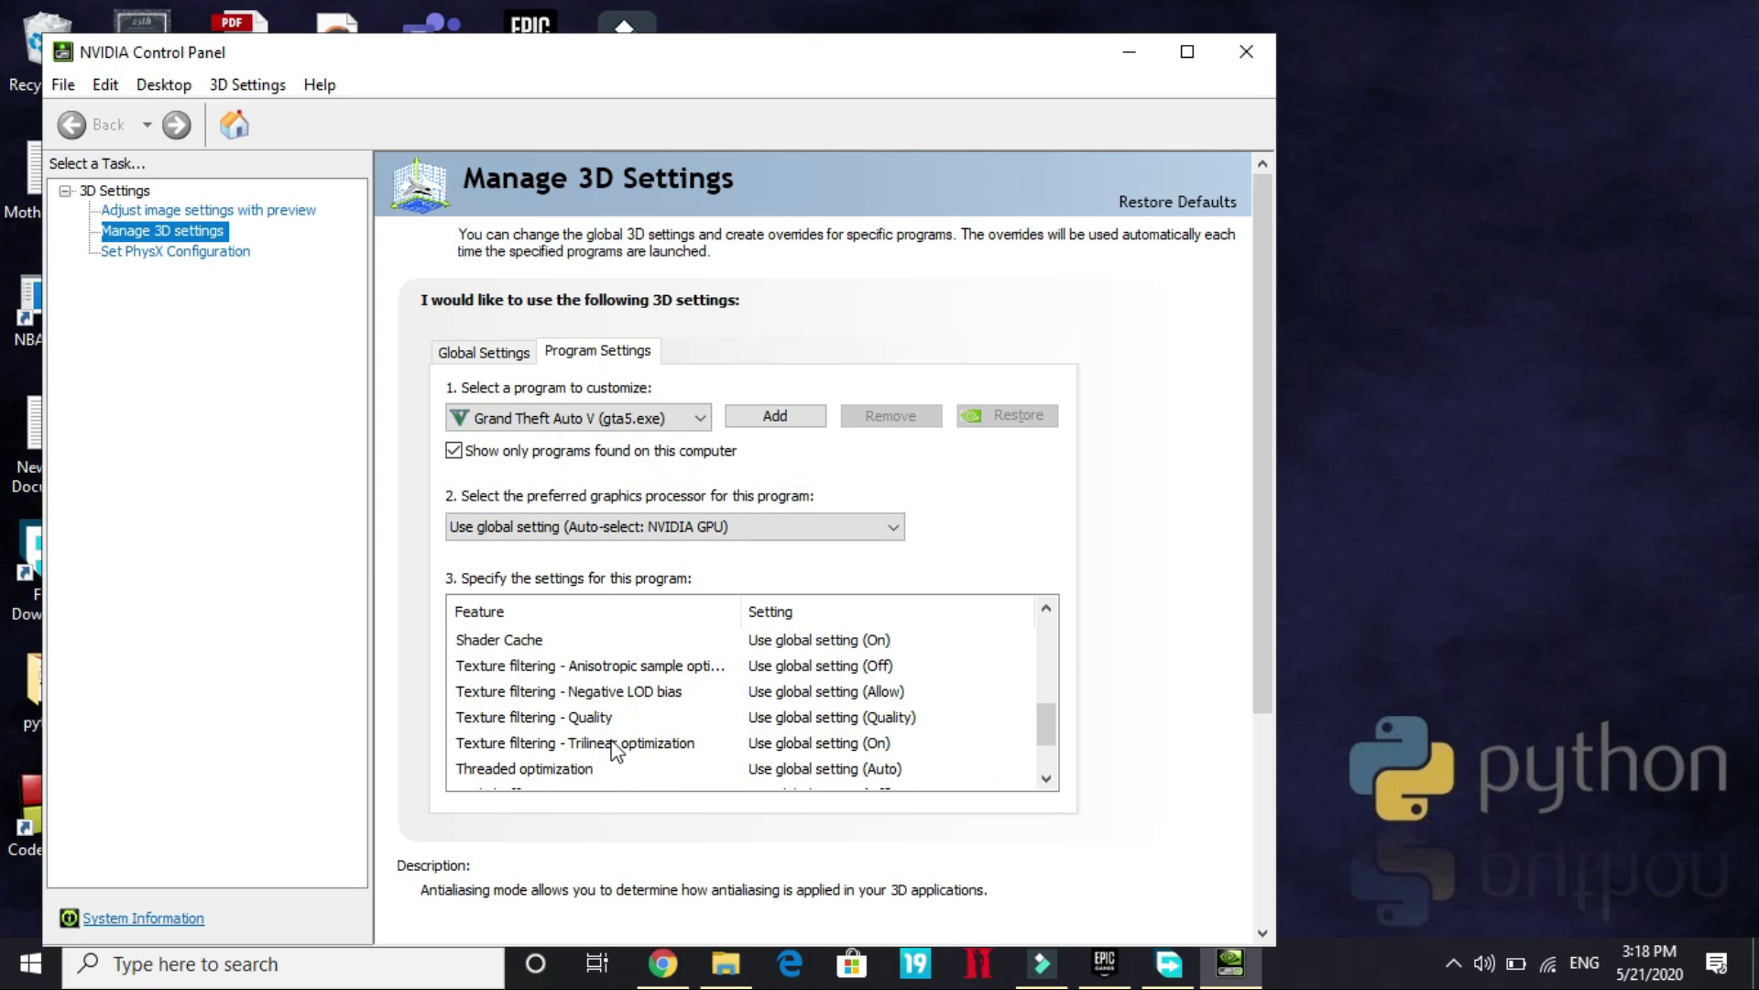
{"action": "left_click", "coordinate": [1046, 608]}
{"action": "left_click", "coordinate": [1045, 607]}
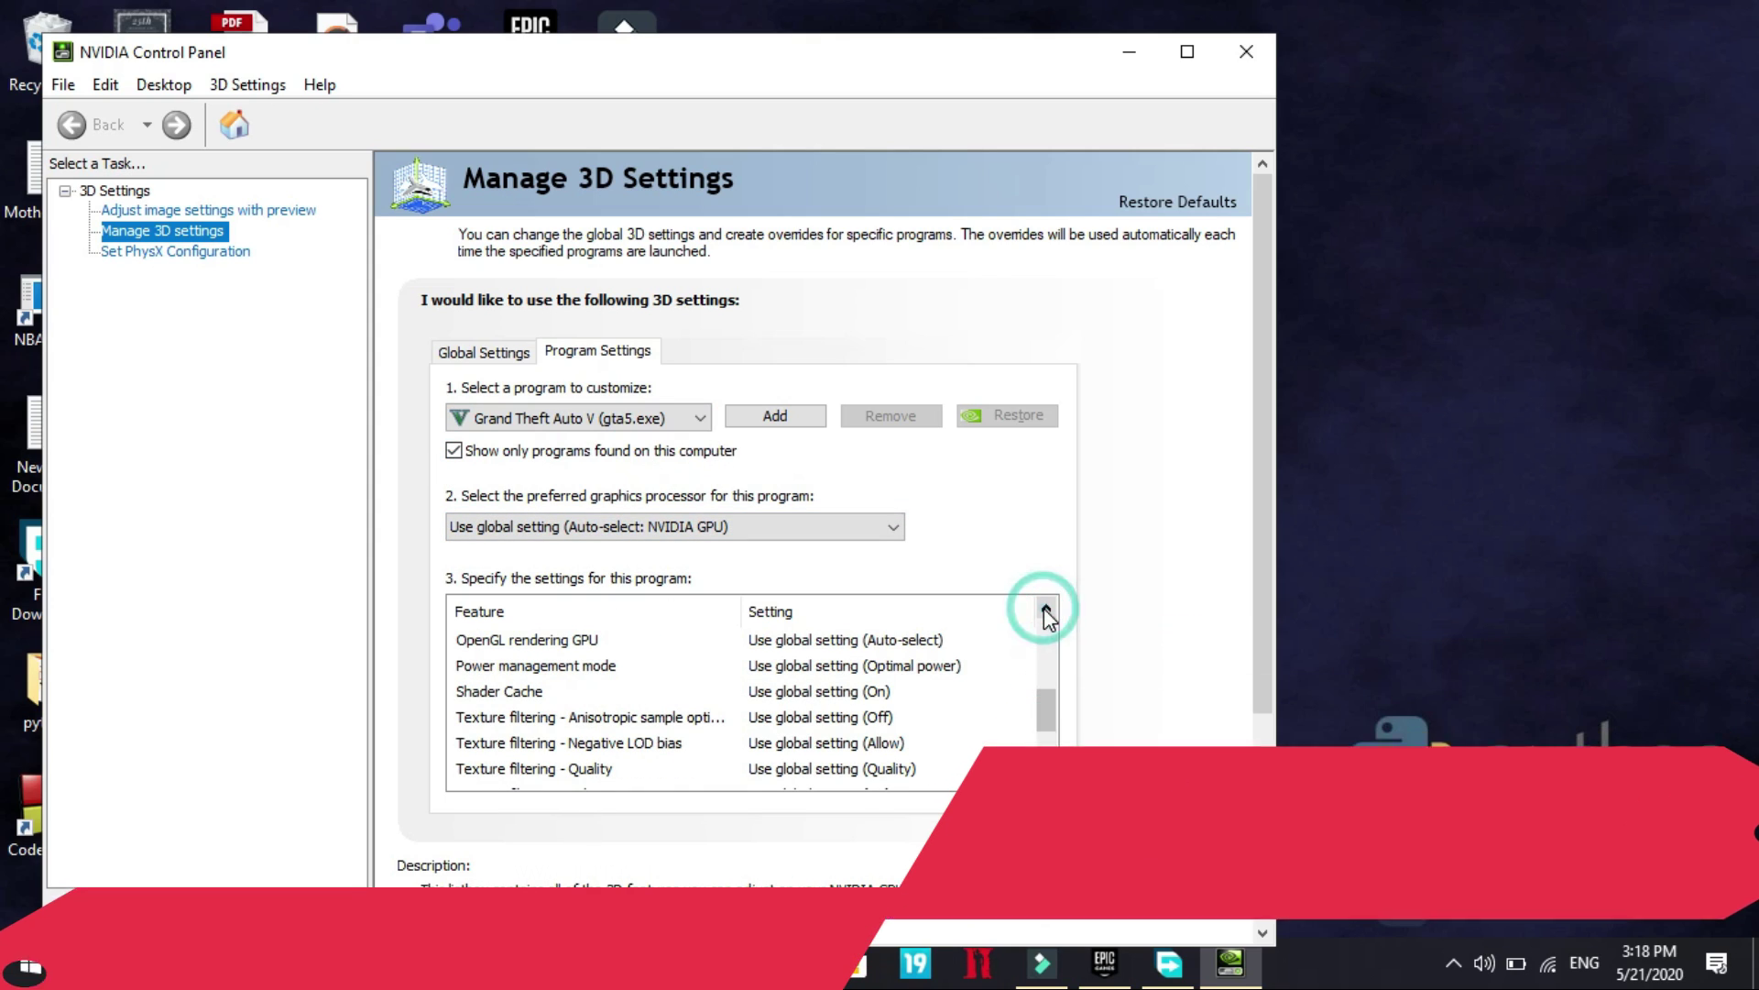
{"action": "left_click", "coordinate": [756, 666]}
{"action": "left_click", "coordinate": [756, 667]}
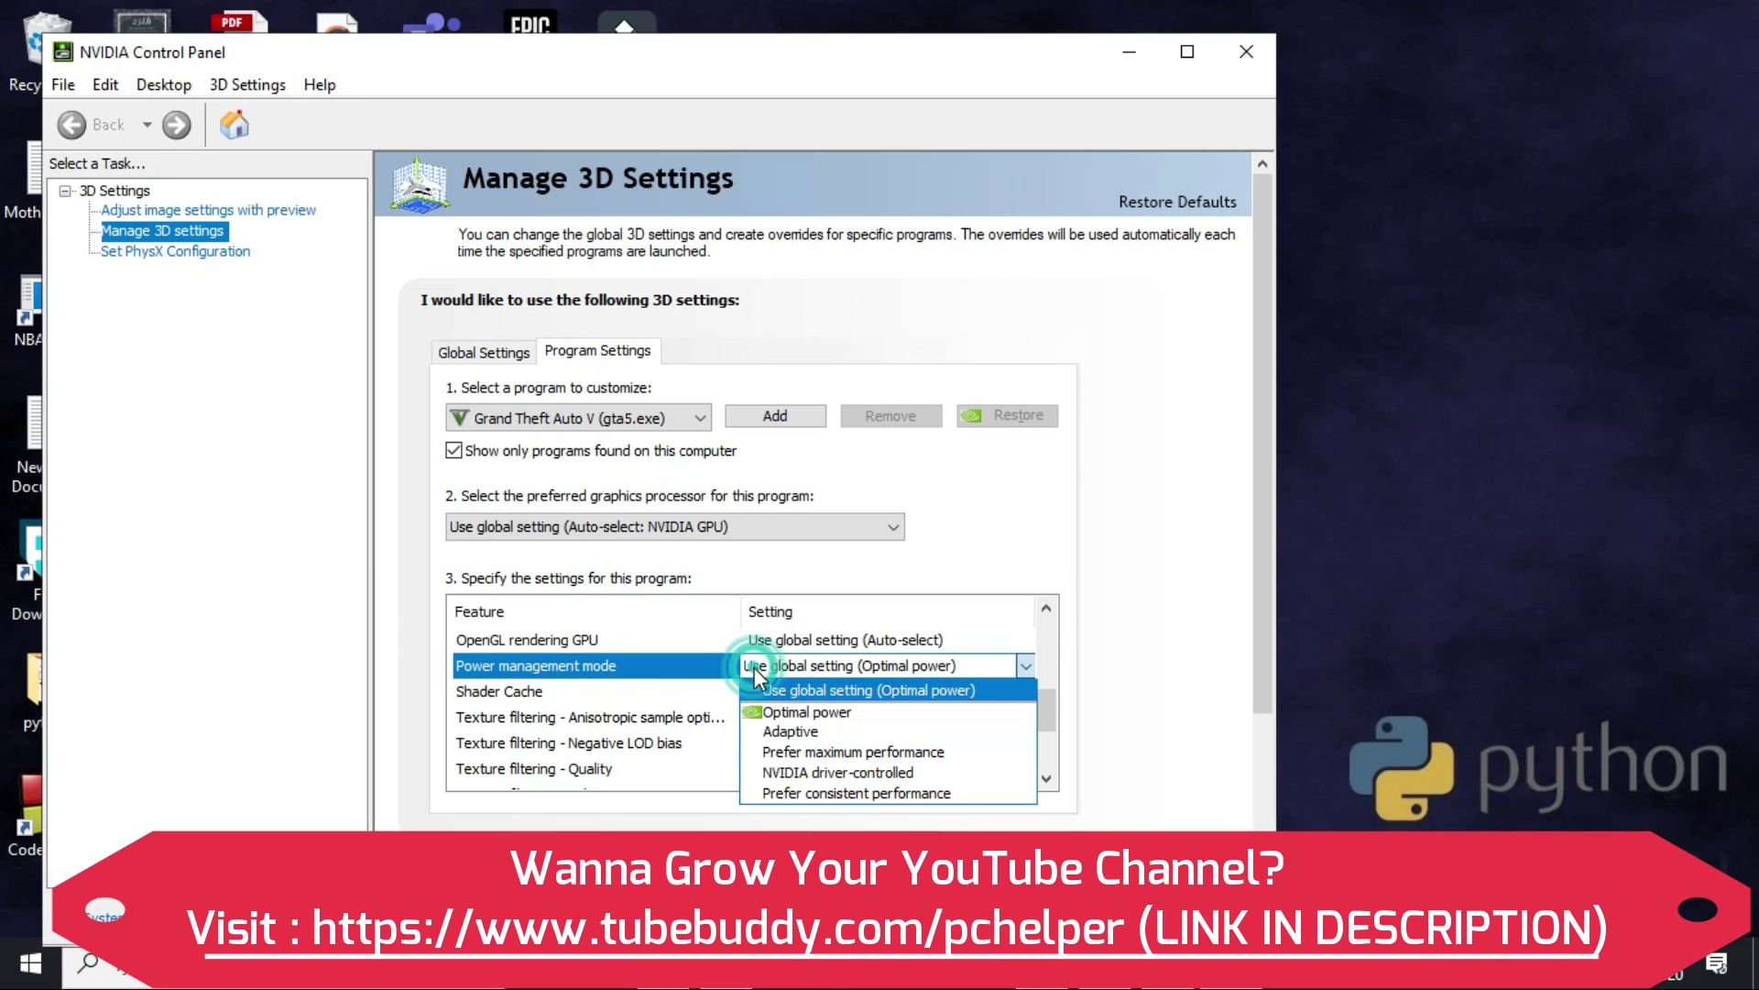
{"action": "key", "text": "Down"}
{"action": "key", "text": "Down"}
{"action": "key", "text": "Down"}
{"action": "key", "text": "Down"}
{"action": "key", "text": "Down"}
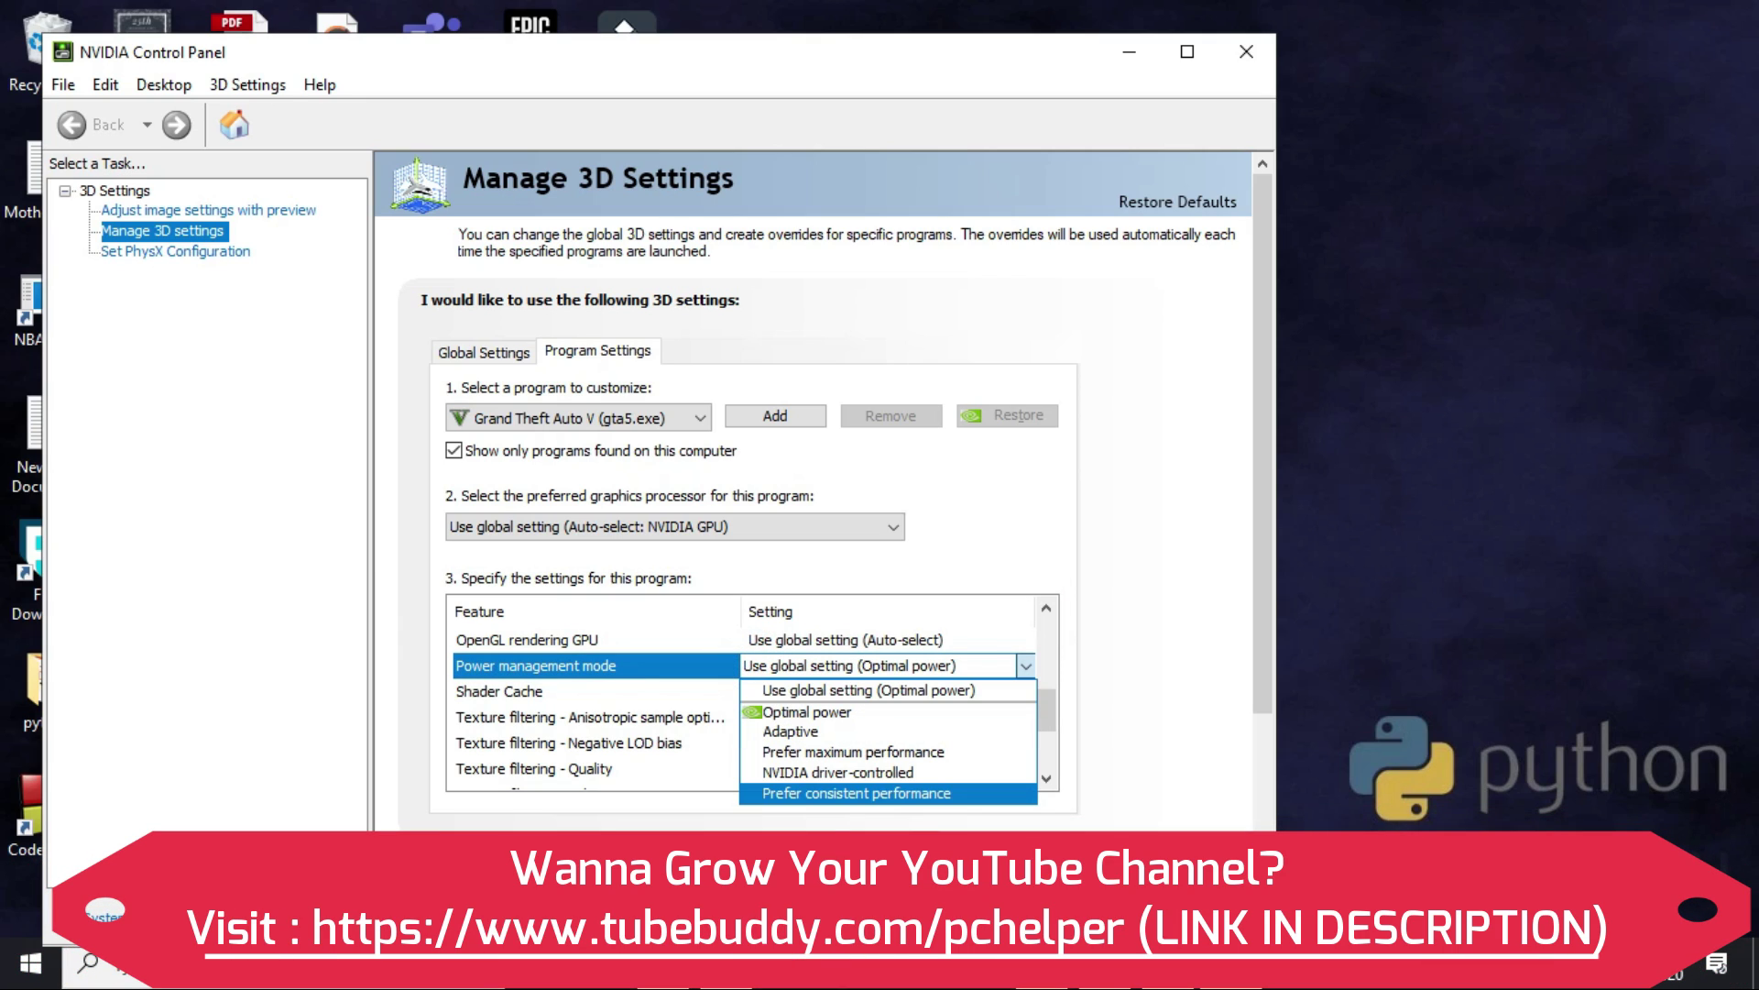
{"action": "left_click", "coordinate": [812, 753]}
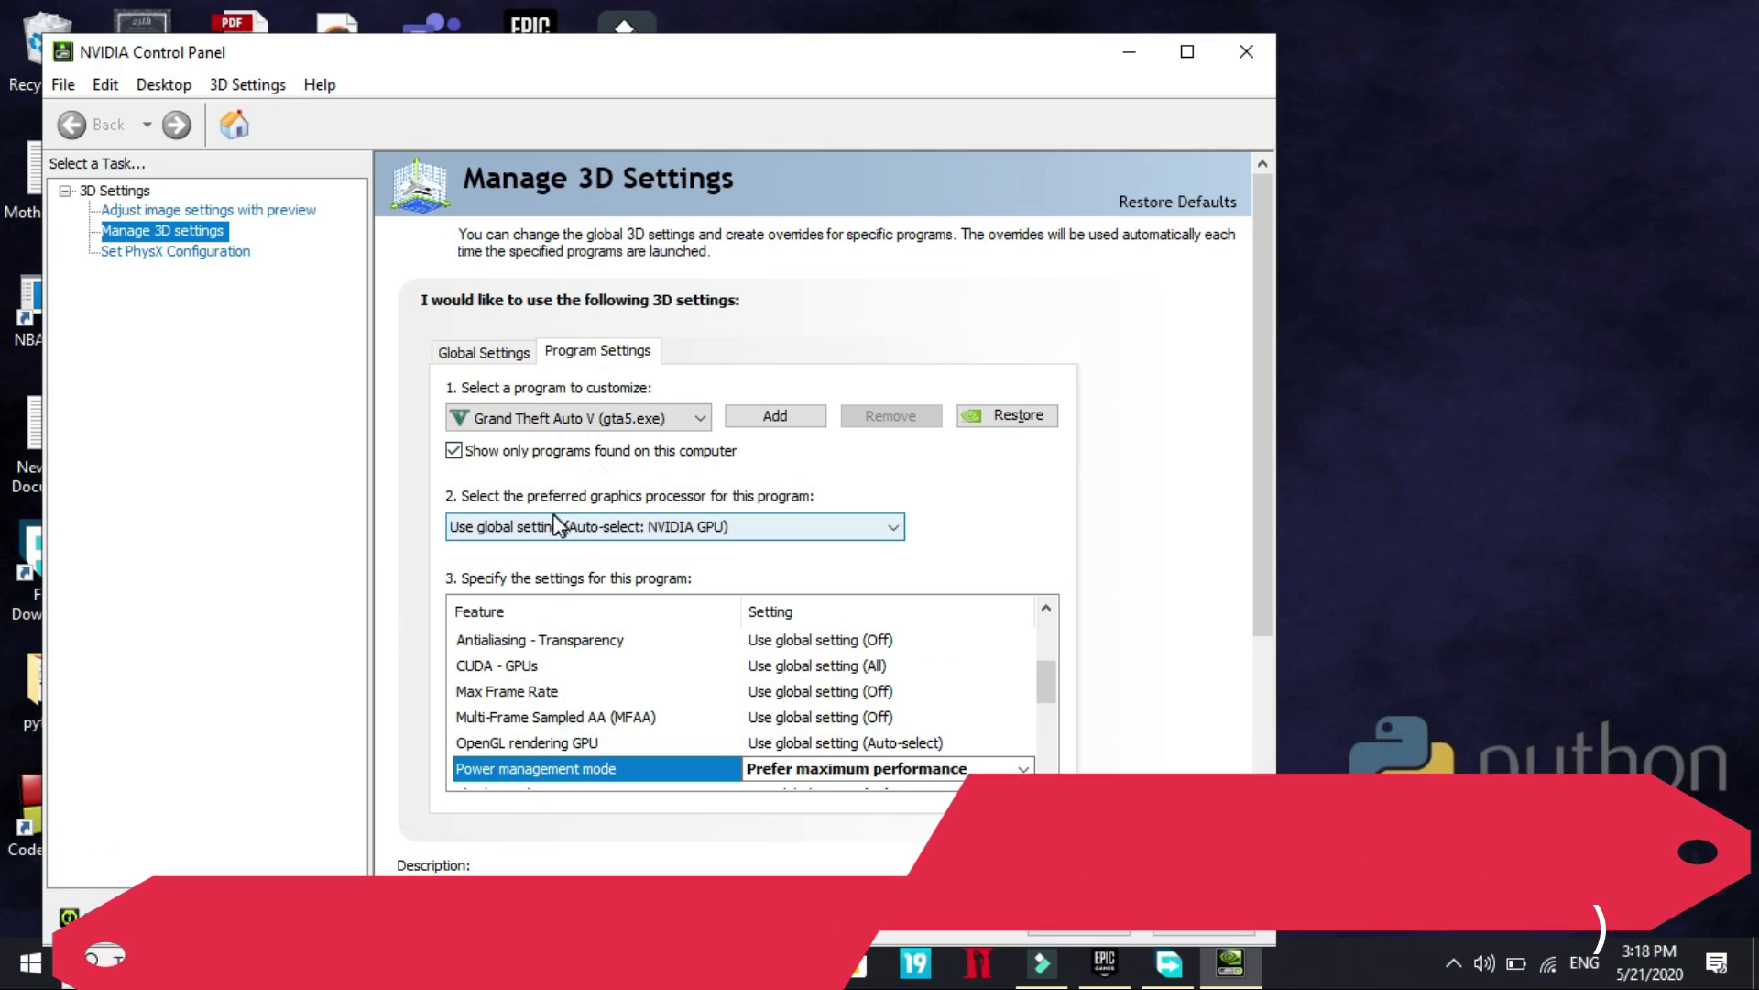
{"action": "left_click", "coordinate": [687, 525]}
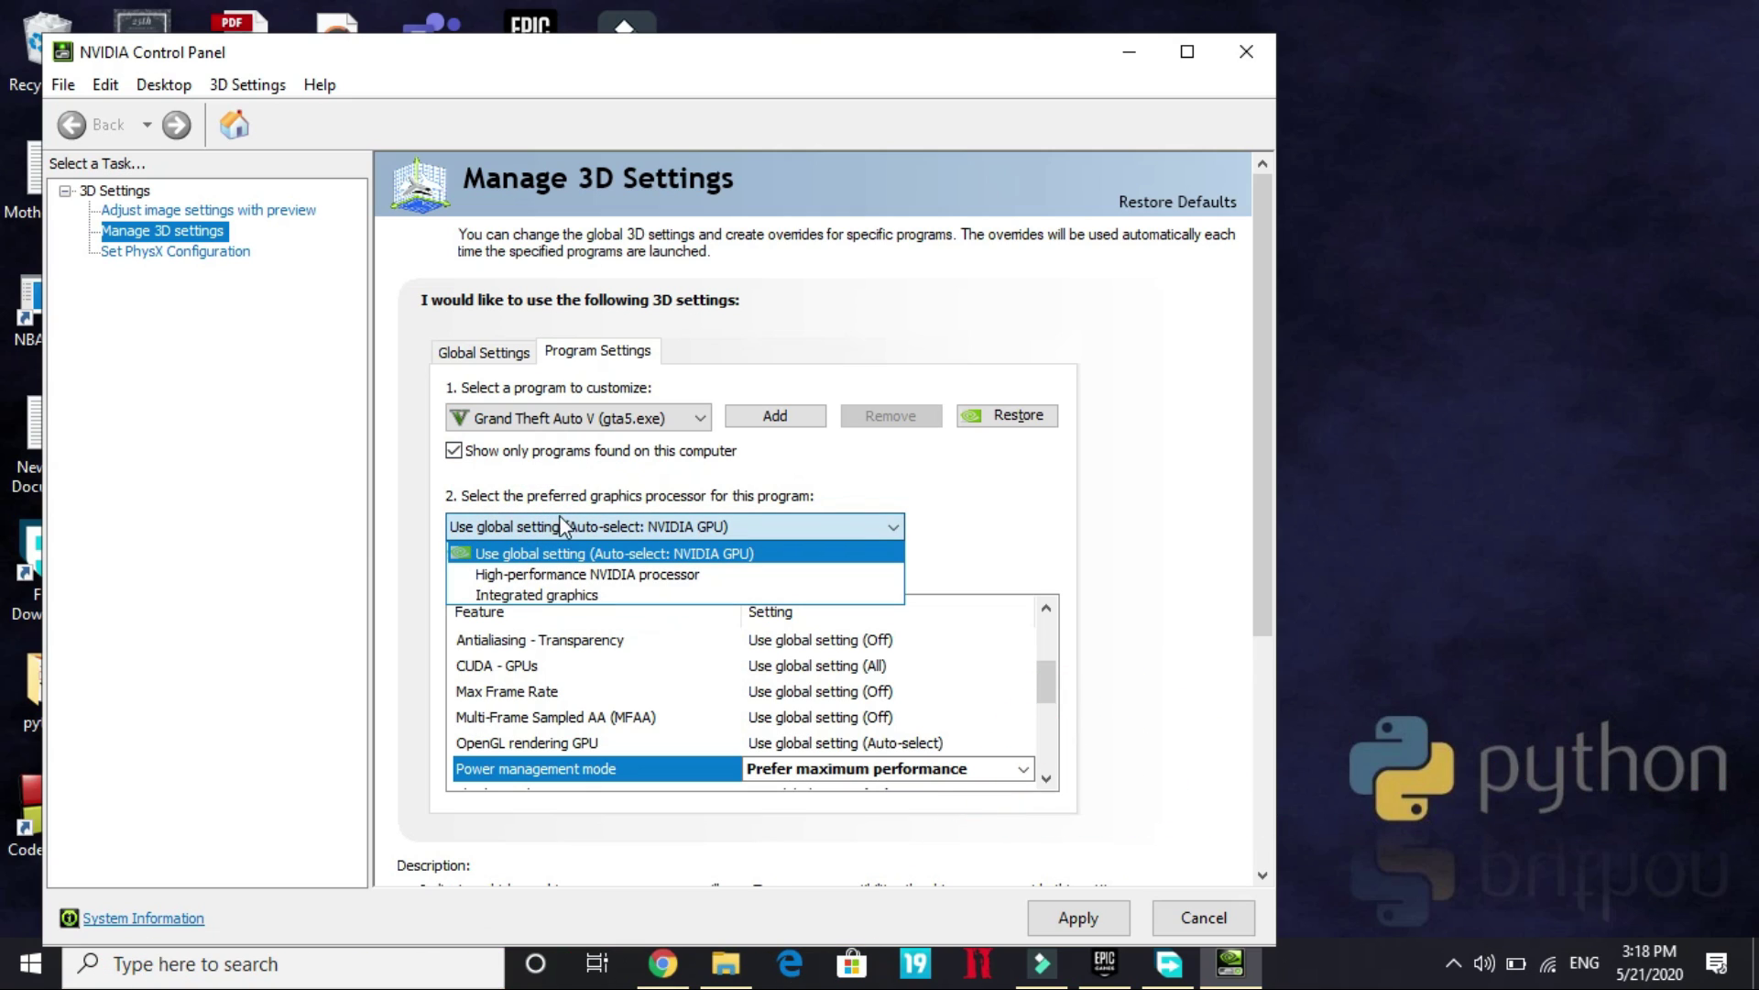
{"action": "left_click", "coordinate": [531, 577]}
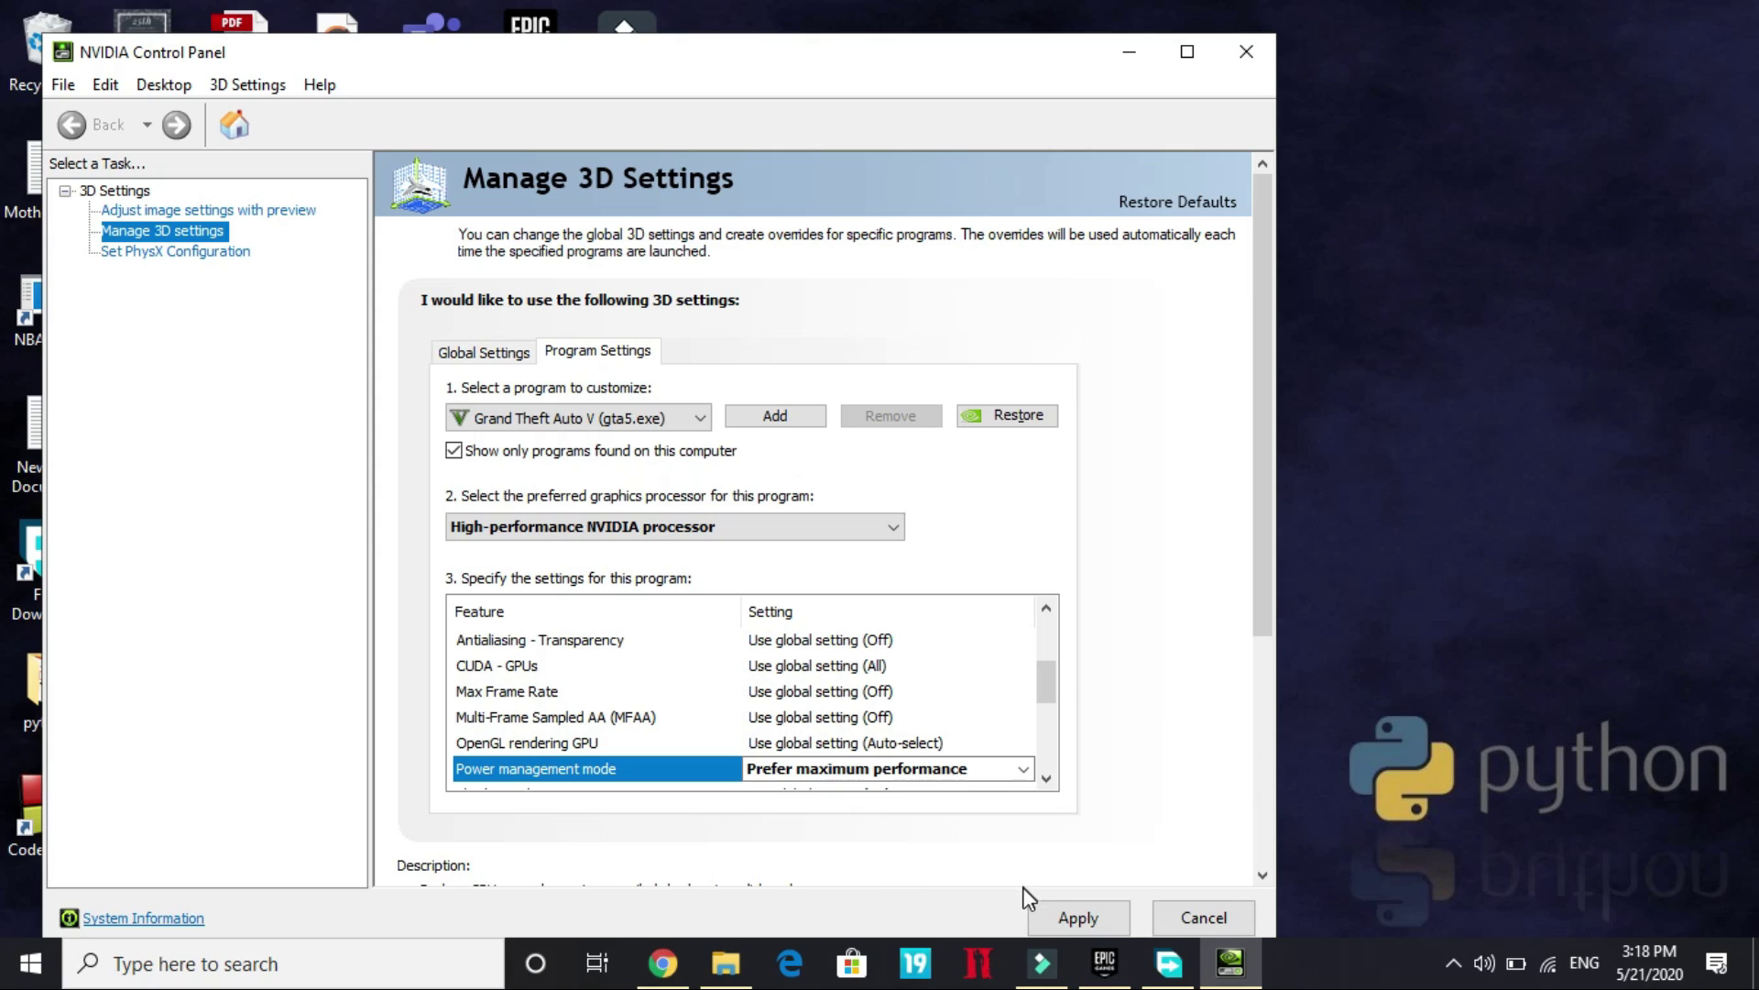
Apply the Grand Theft Auto V profile and hide NVIDIA Control Panel with Win+D.
{"action": "left_click", "coordinate": [1067, 916]}
{"action": "key", "text": "super+d"}
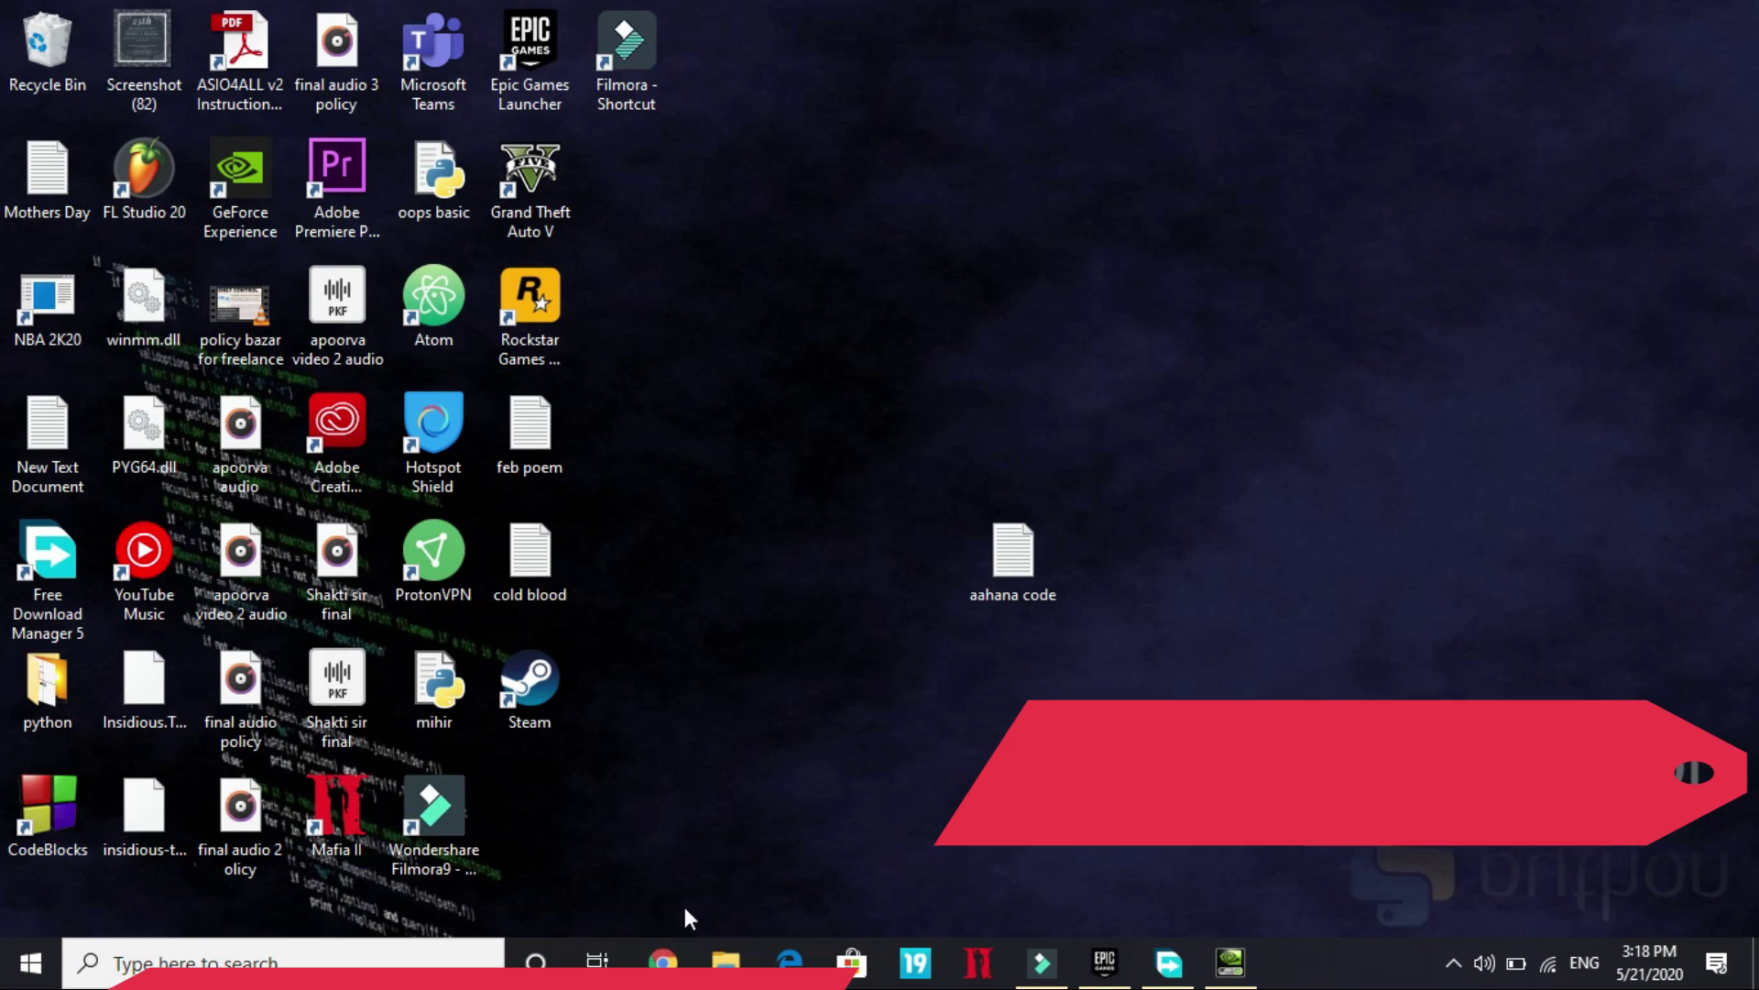
Browse File Explorer to D:\Games\GTAV and select the GTA5 application.
{"action": "left_click", "coordinate": [725, 962]}
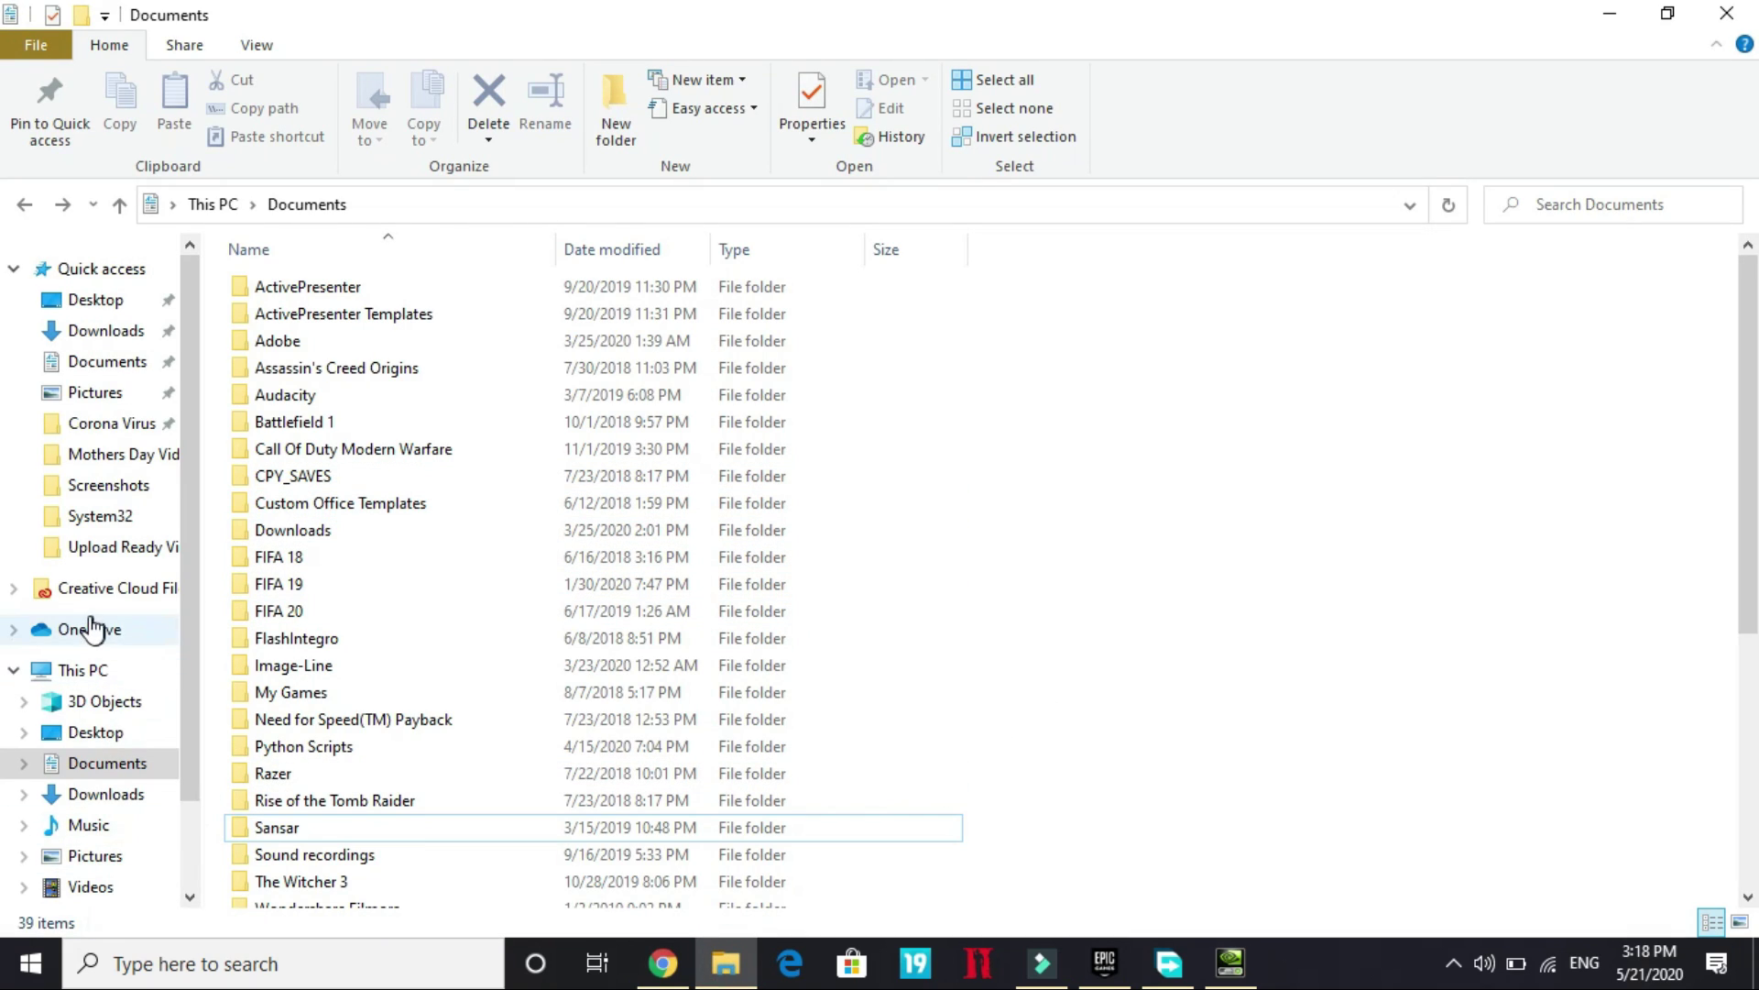
{"action": "scroll", "coordinate": [101, 806], "scroll_direction": "down", "scroll_amount": 2}
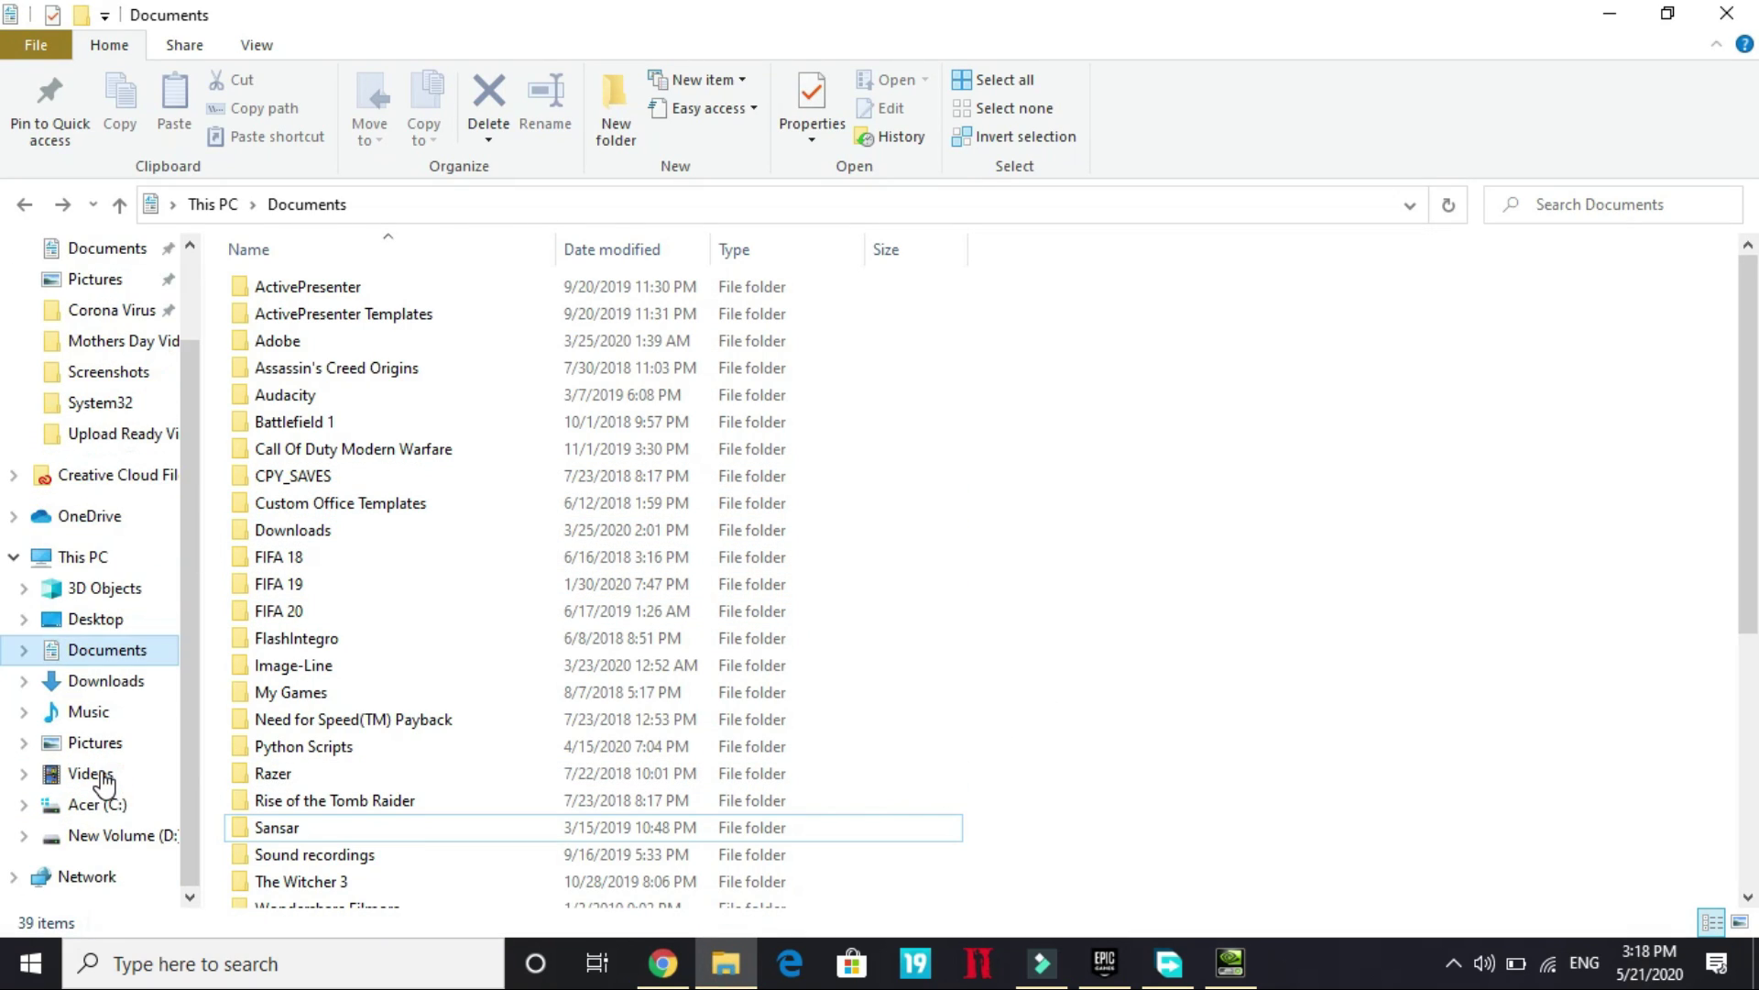
{"action": "left_click", "coordinate": [101, 834]}
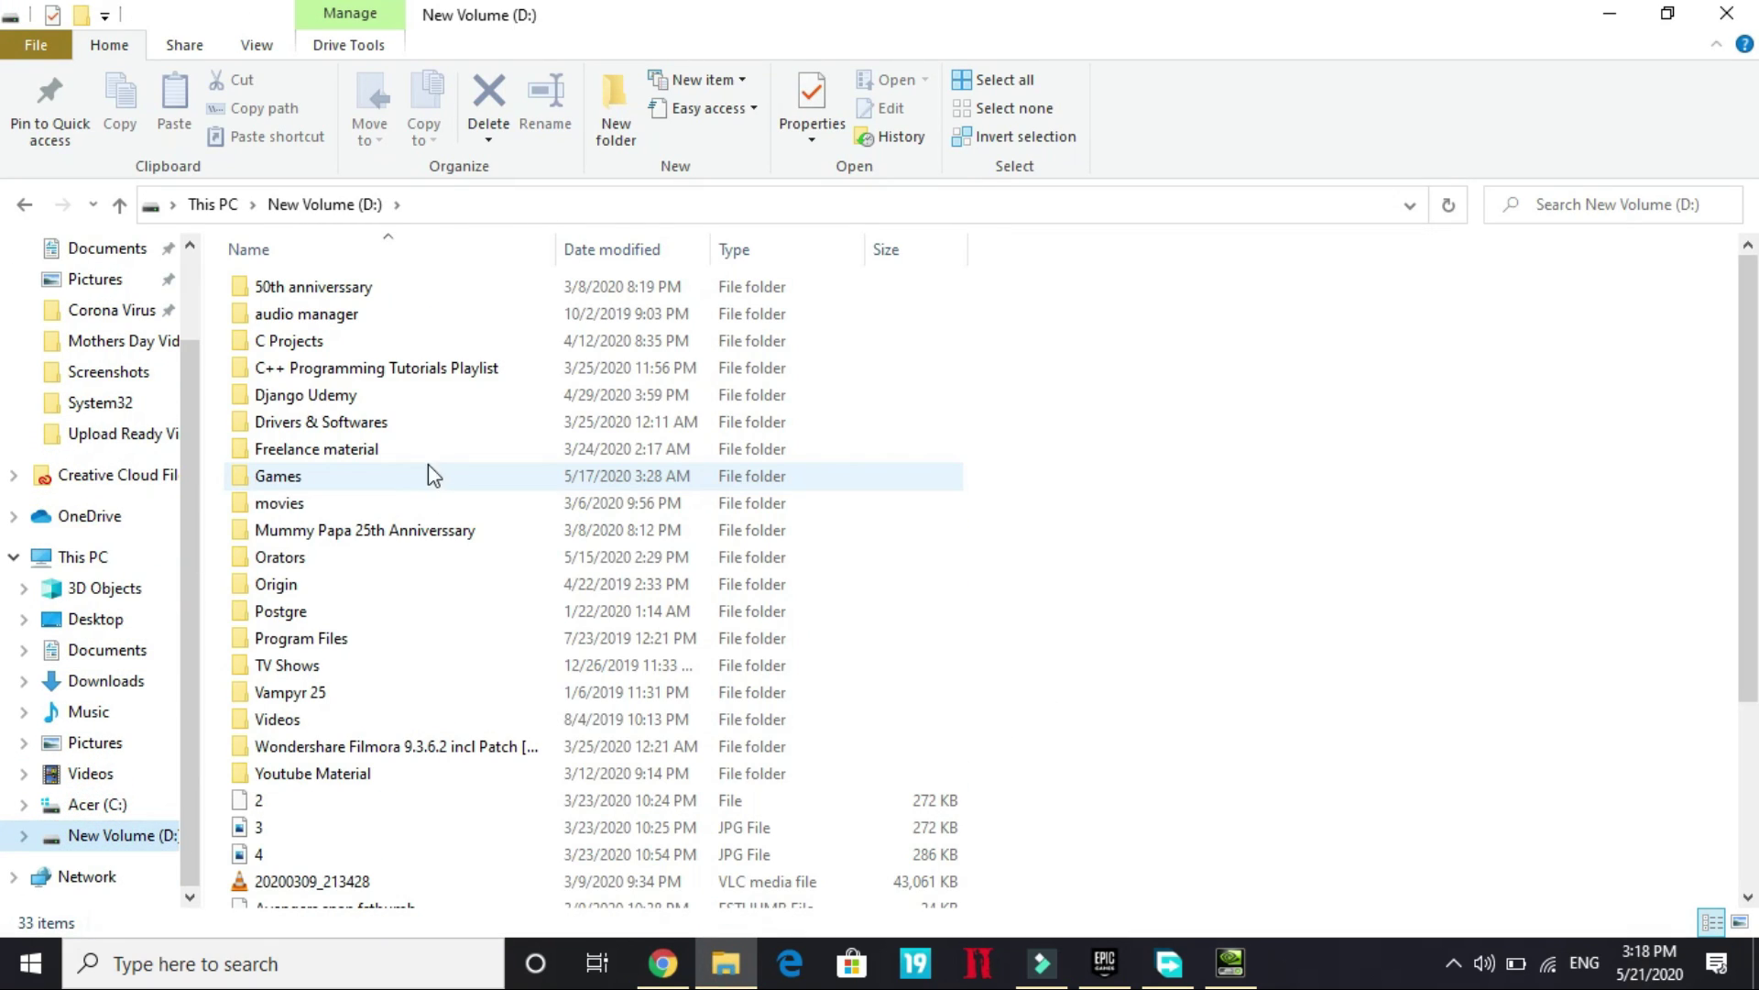
{"action": "double_click", "coordinate": [343, 485]}
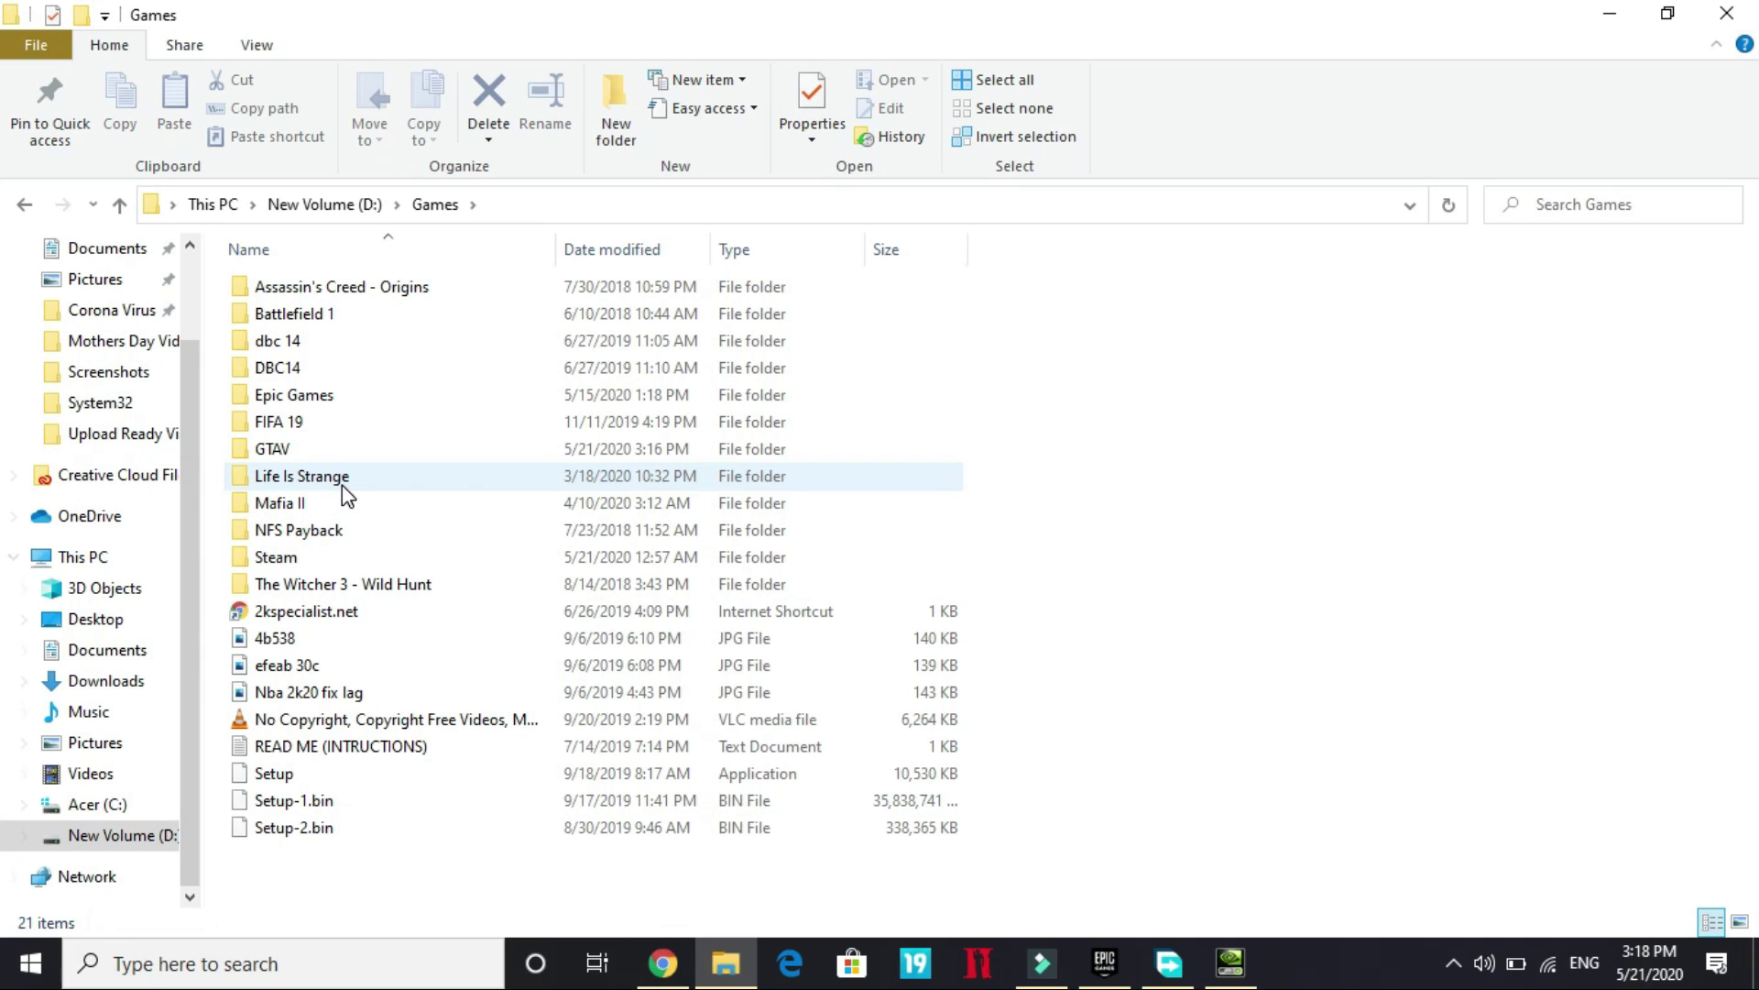
{"action": "double_click", "coordinate": [273, 451]}
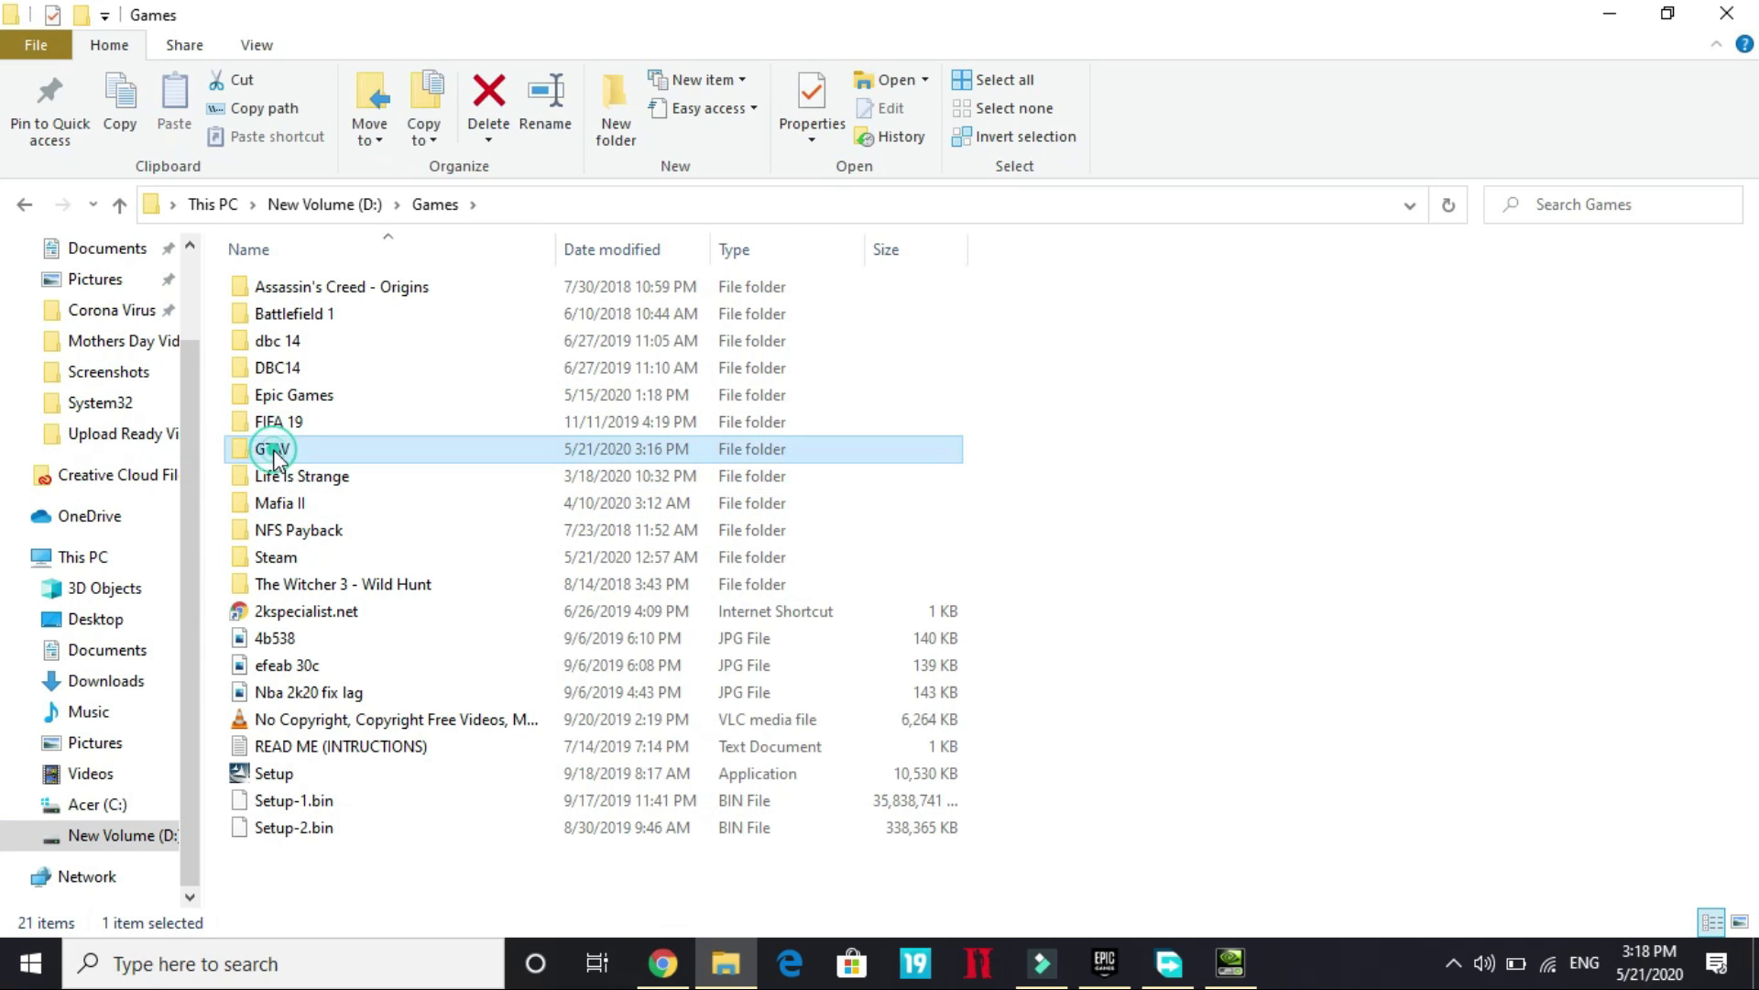
{"action": "scroll", "coordinate": [394, 568], "scroll_direction": "down", "scroll_amount": 3}
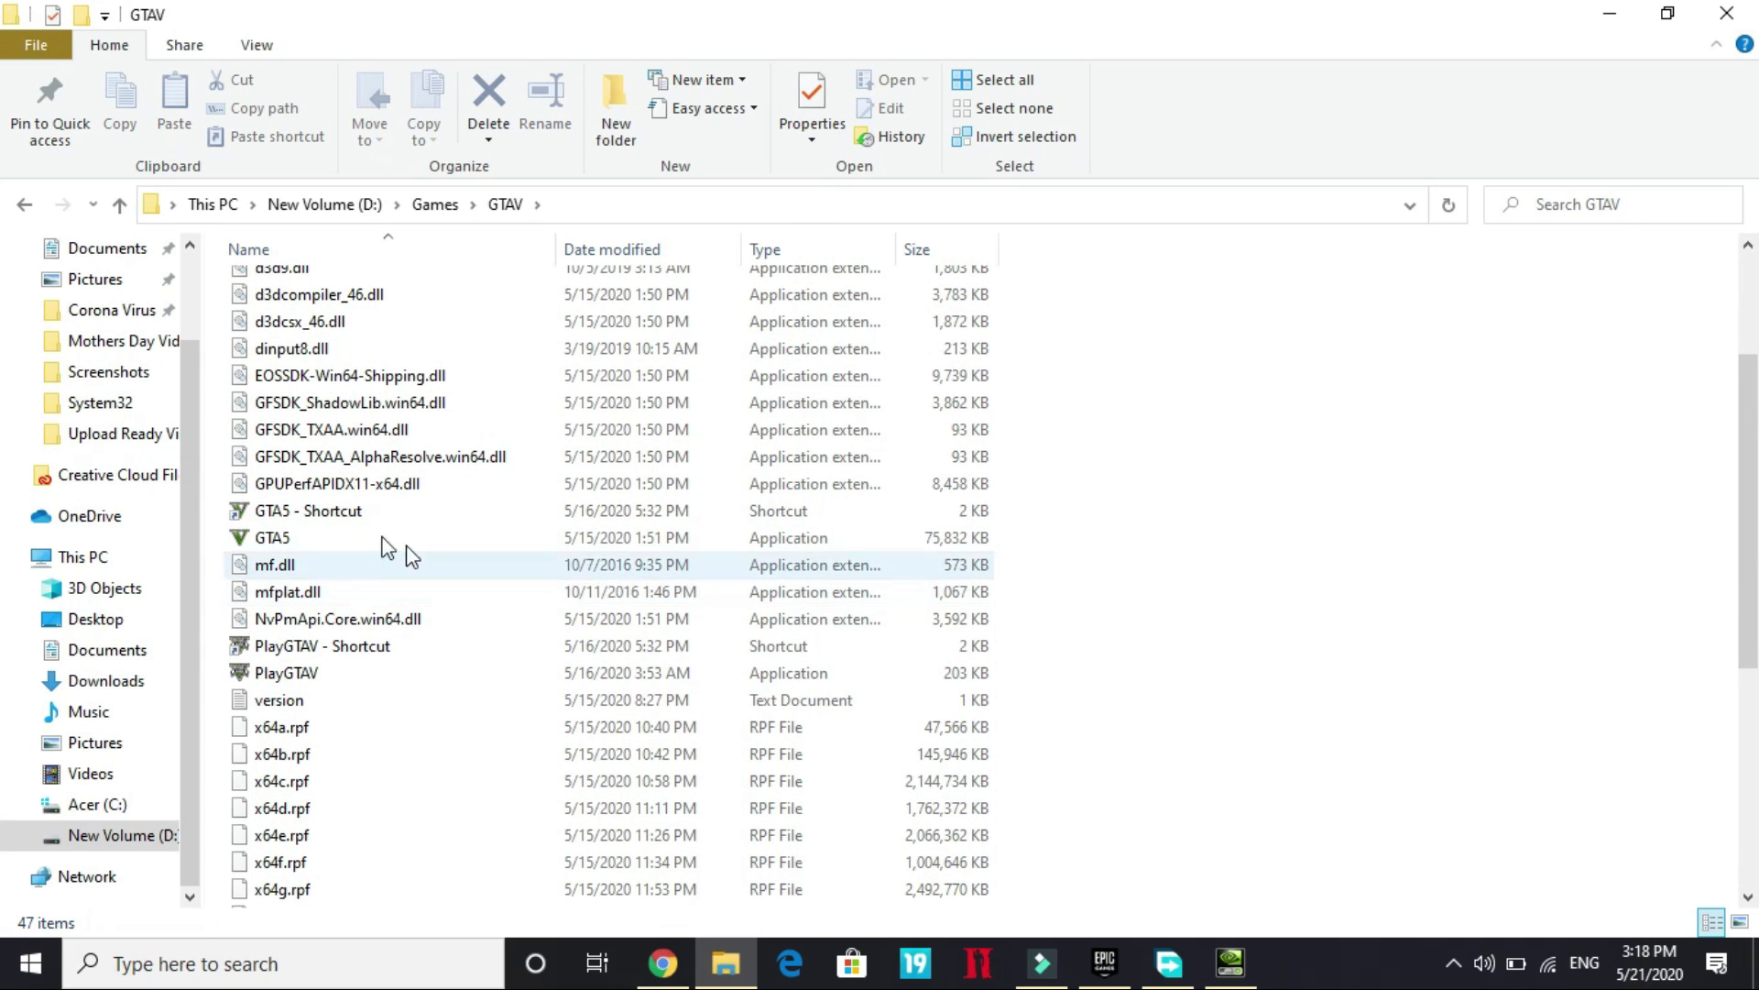
{"action": "left_click", "coordinate": [332, 540]}
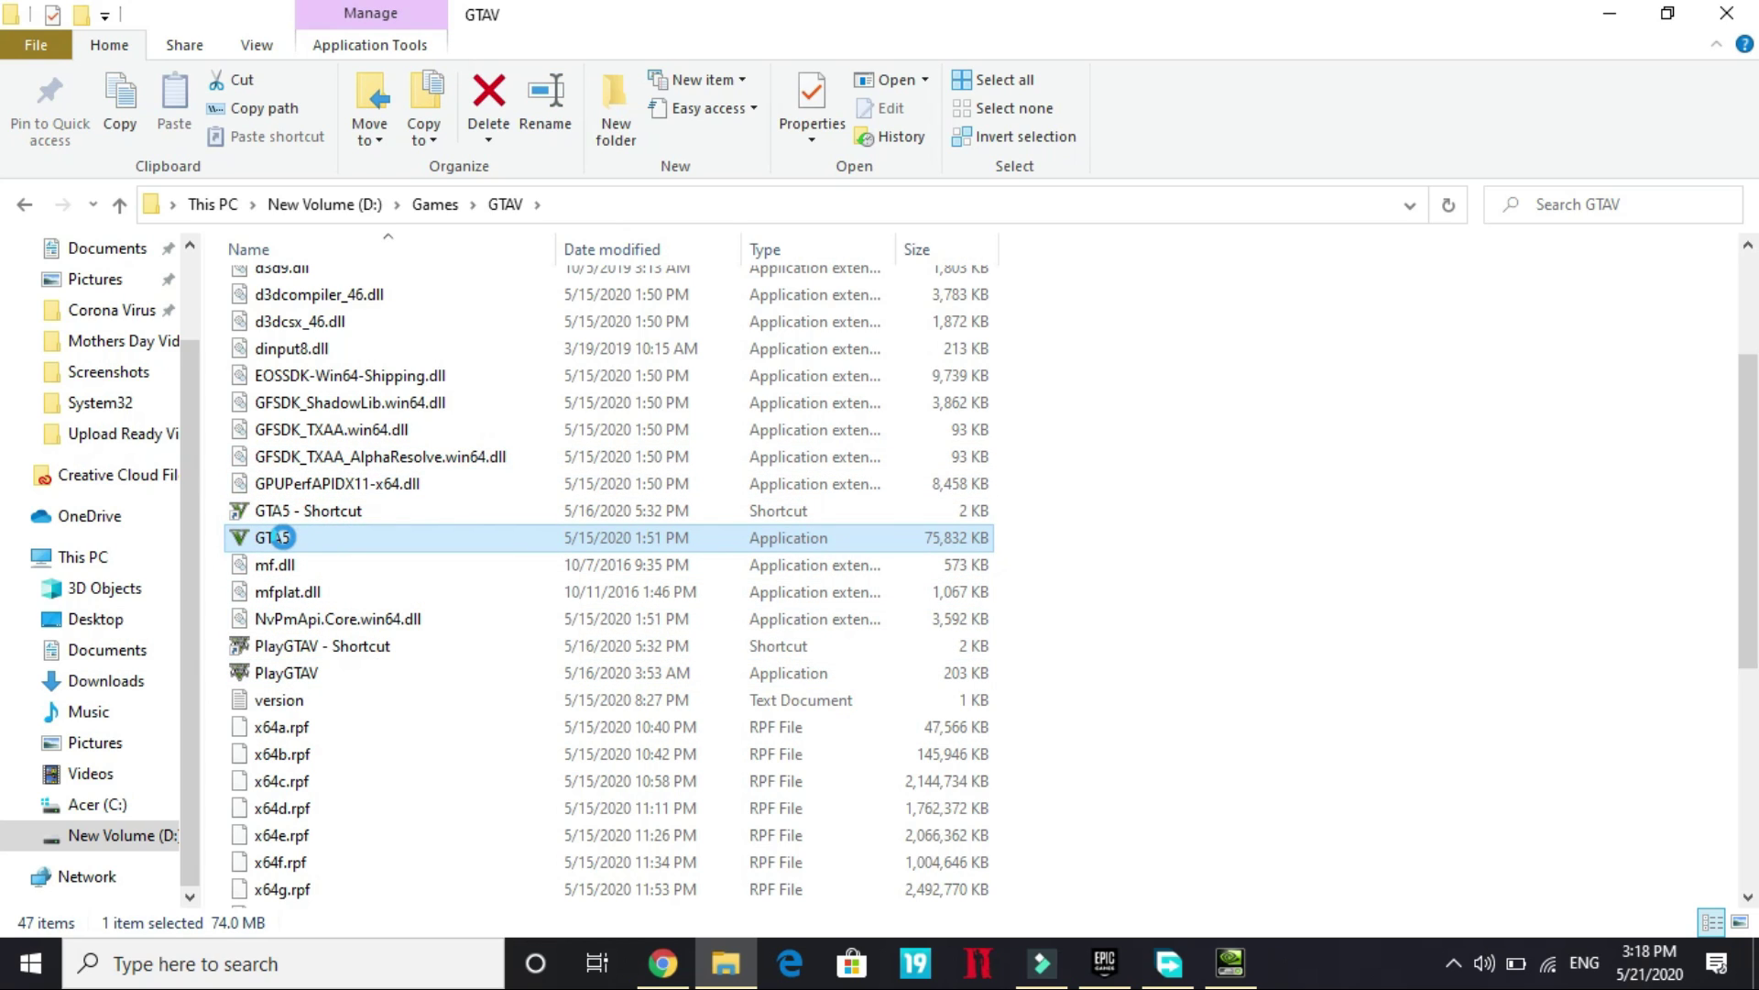
Tick Run as administrator in GTA5's Compatibility properties, confirm, then show the desktop.
{"action": "right_click", "coordinate": [280, 537]}
{"action": "left_click", "coordinate": [352, 920]}
{"action": "left_click", "coordinate": [553, 341]}
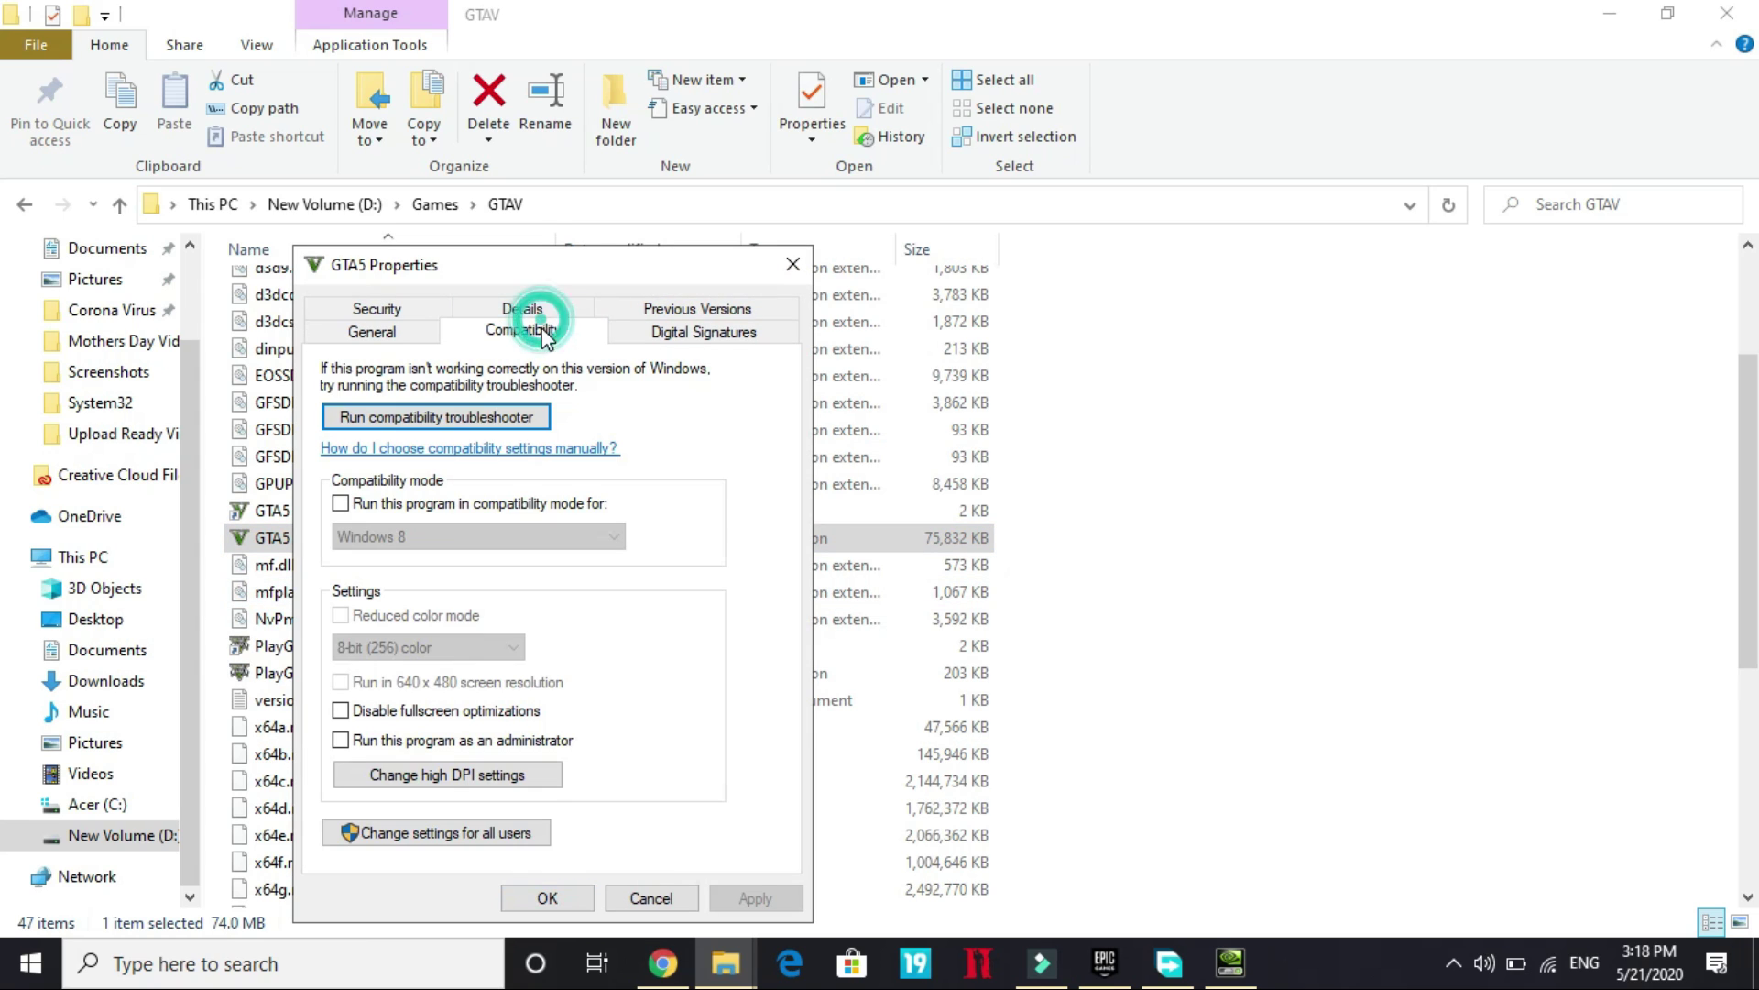
{"action": "left_click", "coordinate": [344, 741]}
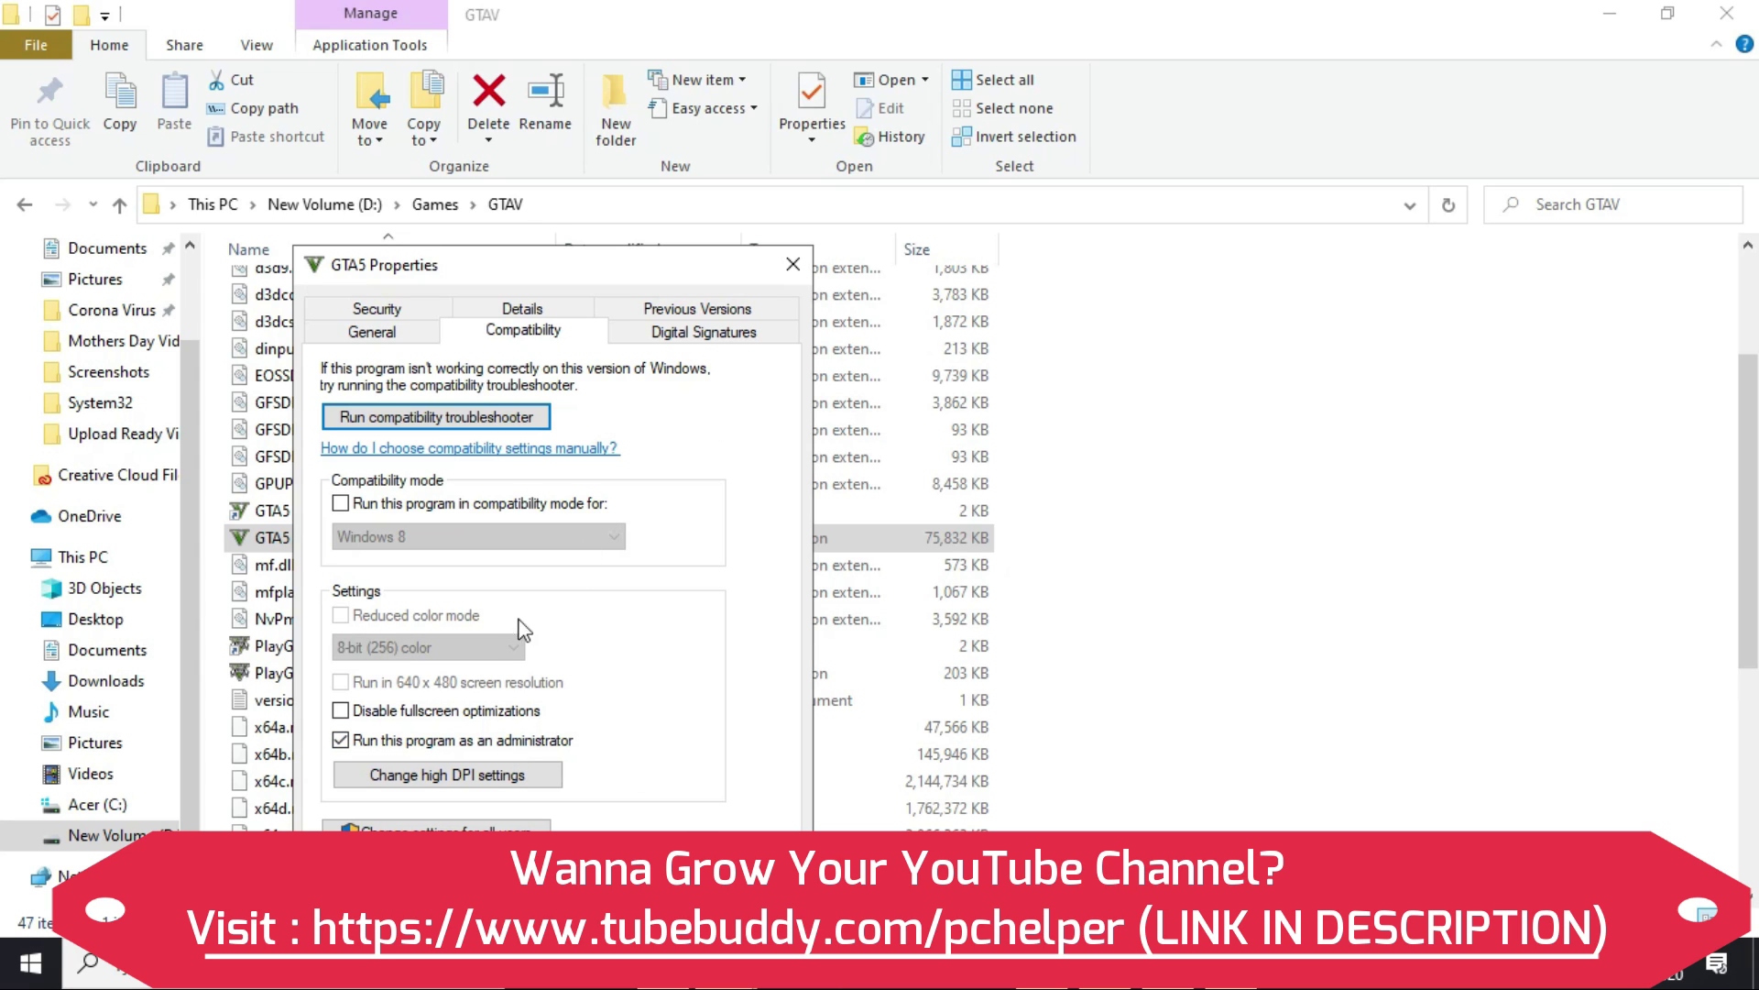
{"action": "left_click", "coordinate": [586, 893]}
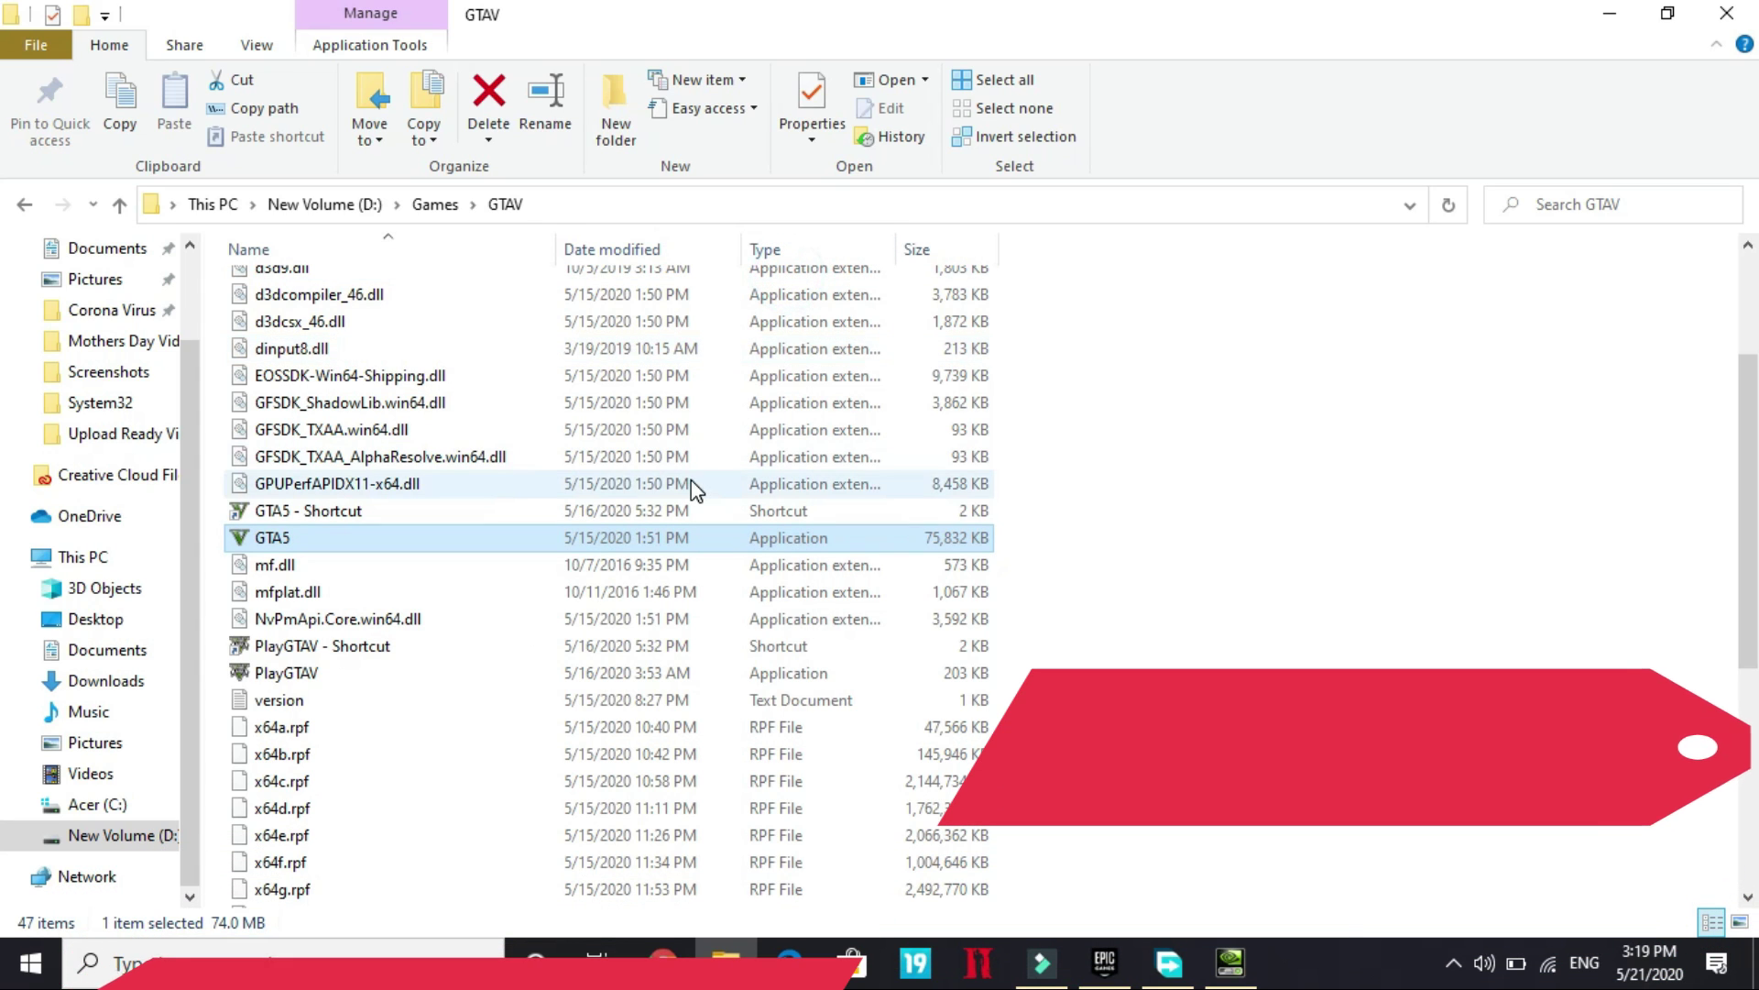
{"action": "left_click", "coordinate": [351, 670]}
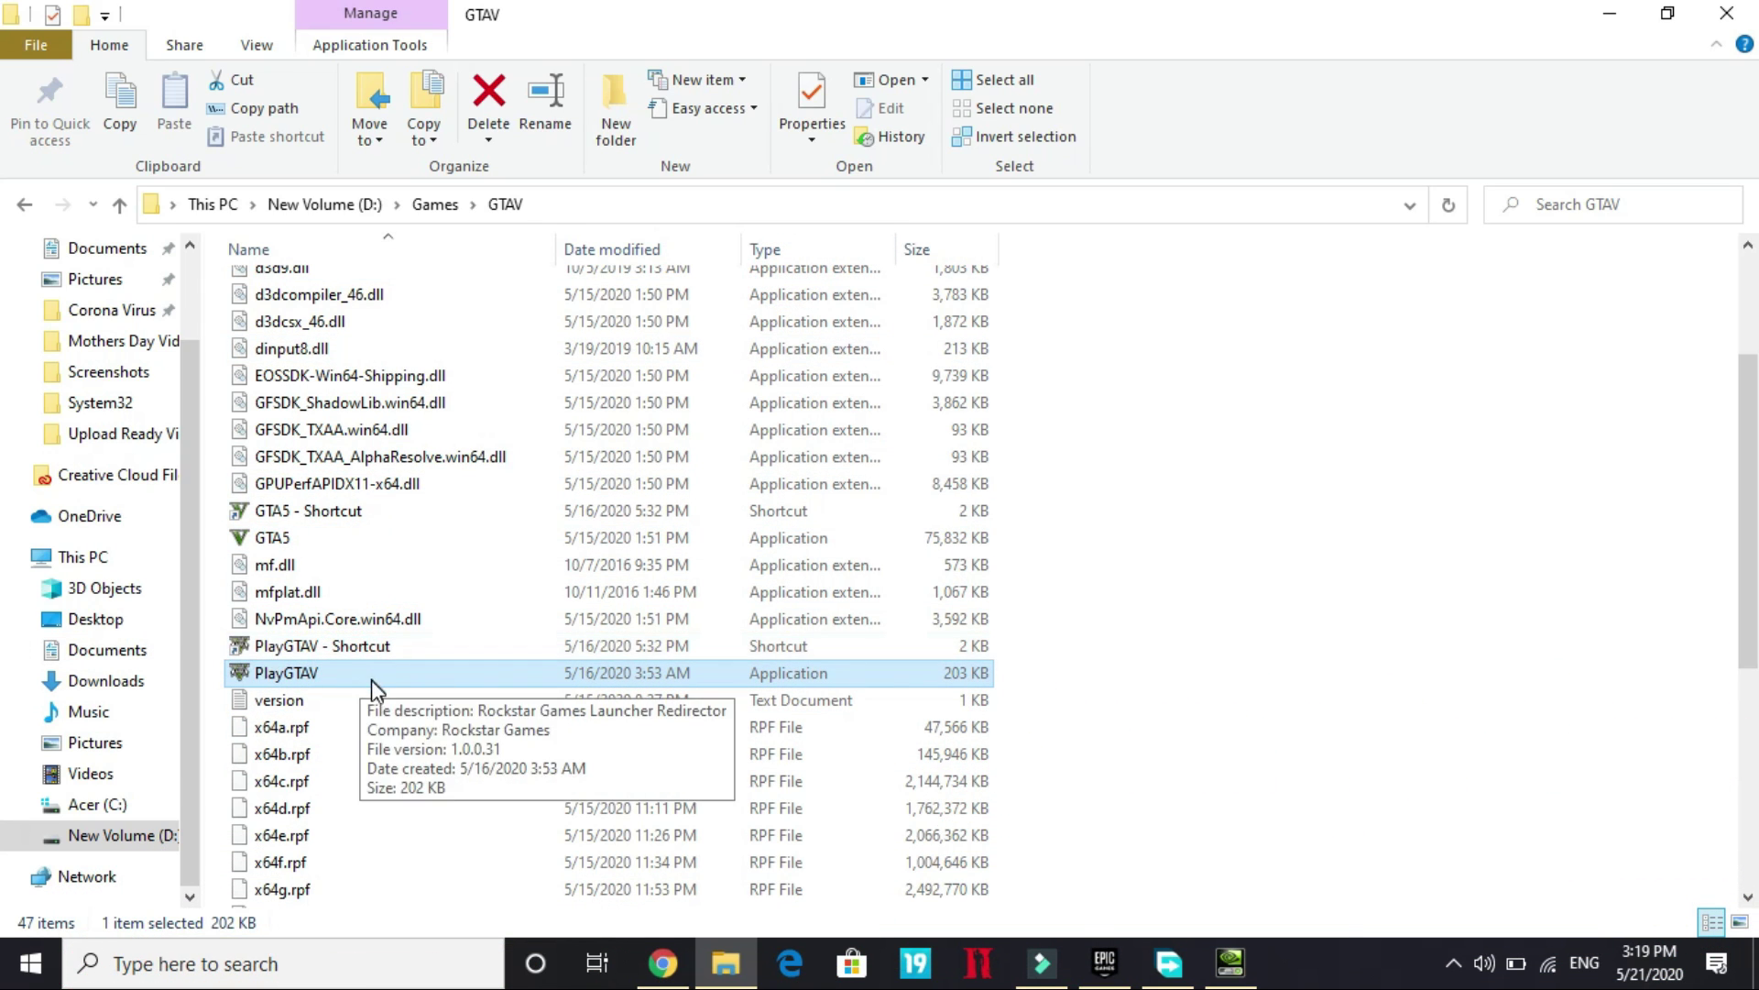
{"action": "key", "text": "super+d"}
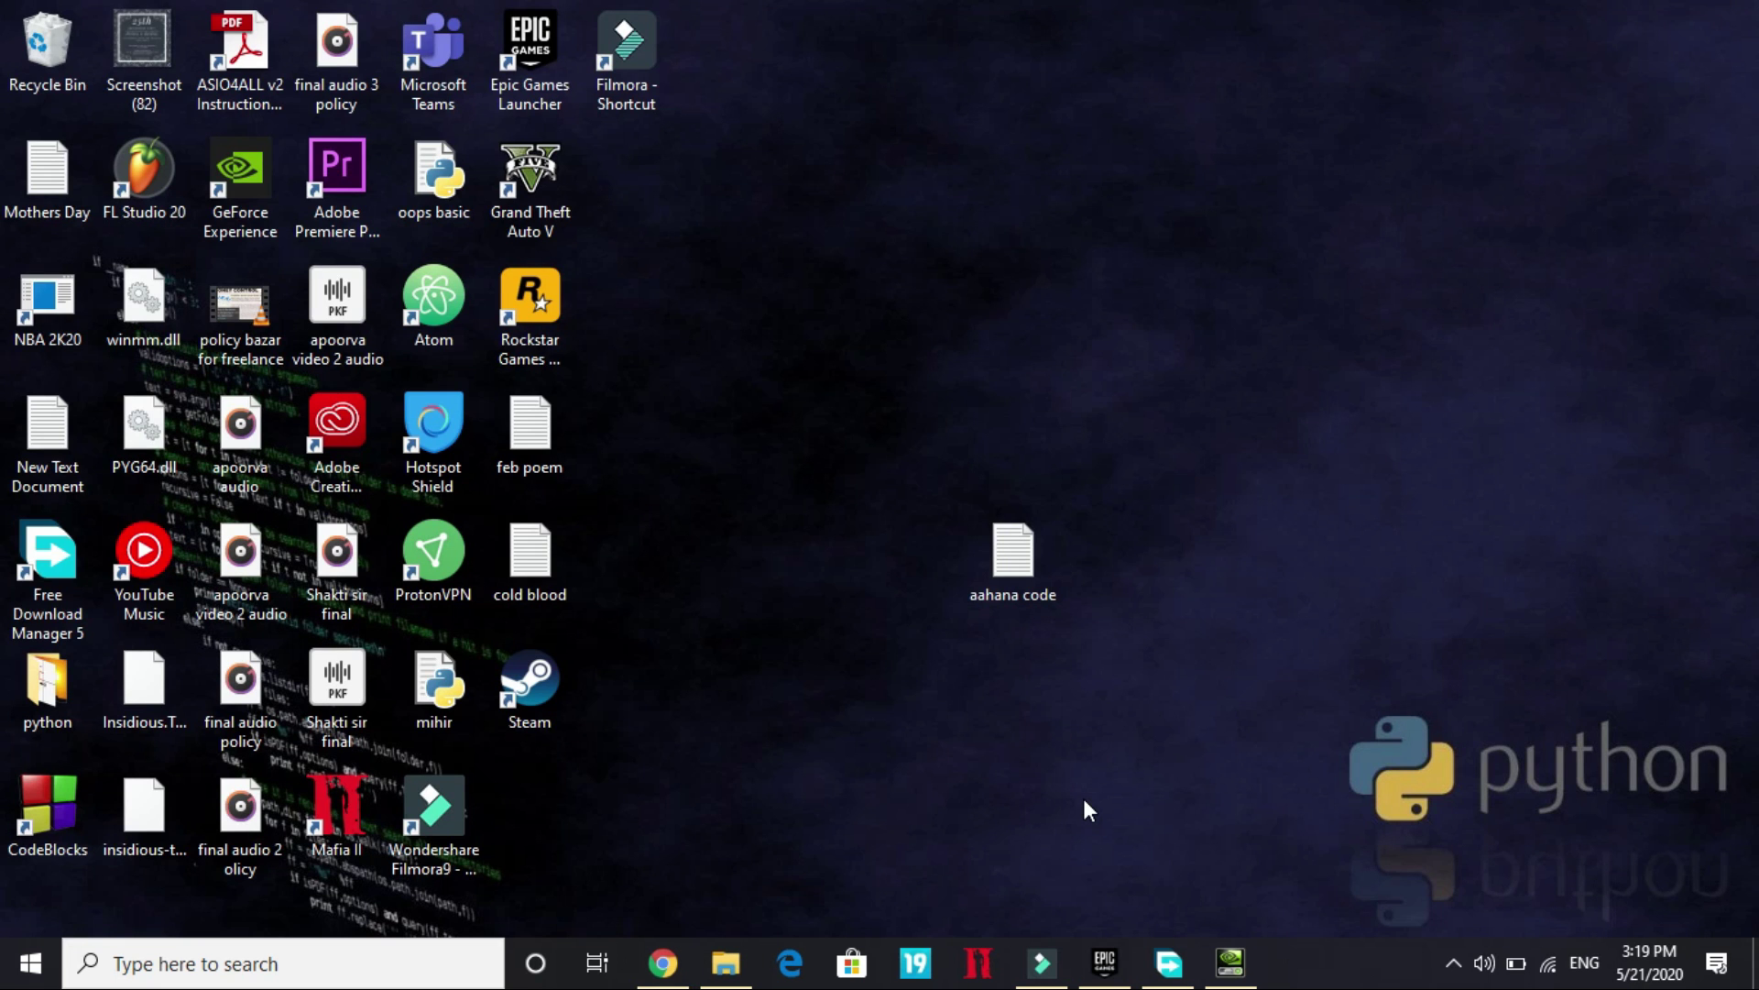
Search 'download directx' in a new Chrome tab.
{"action": "left_click", "coordinate": [664, 962]}
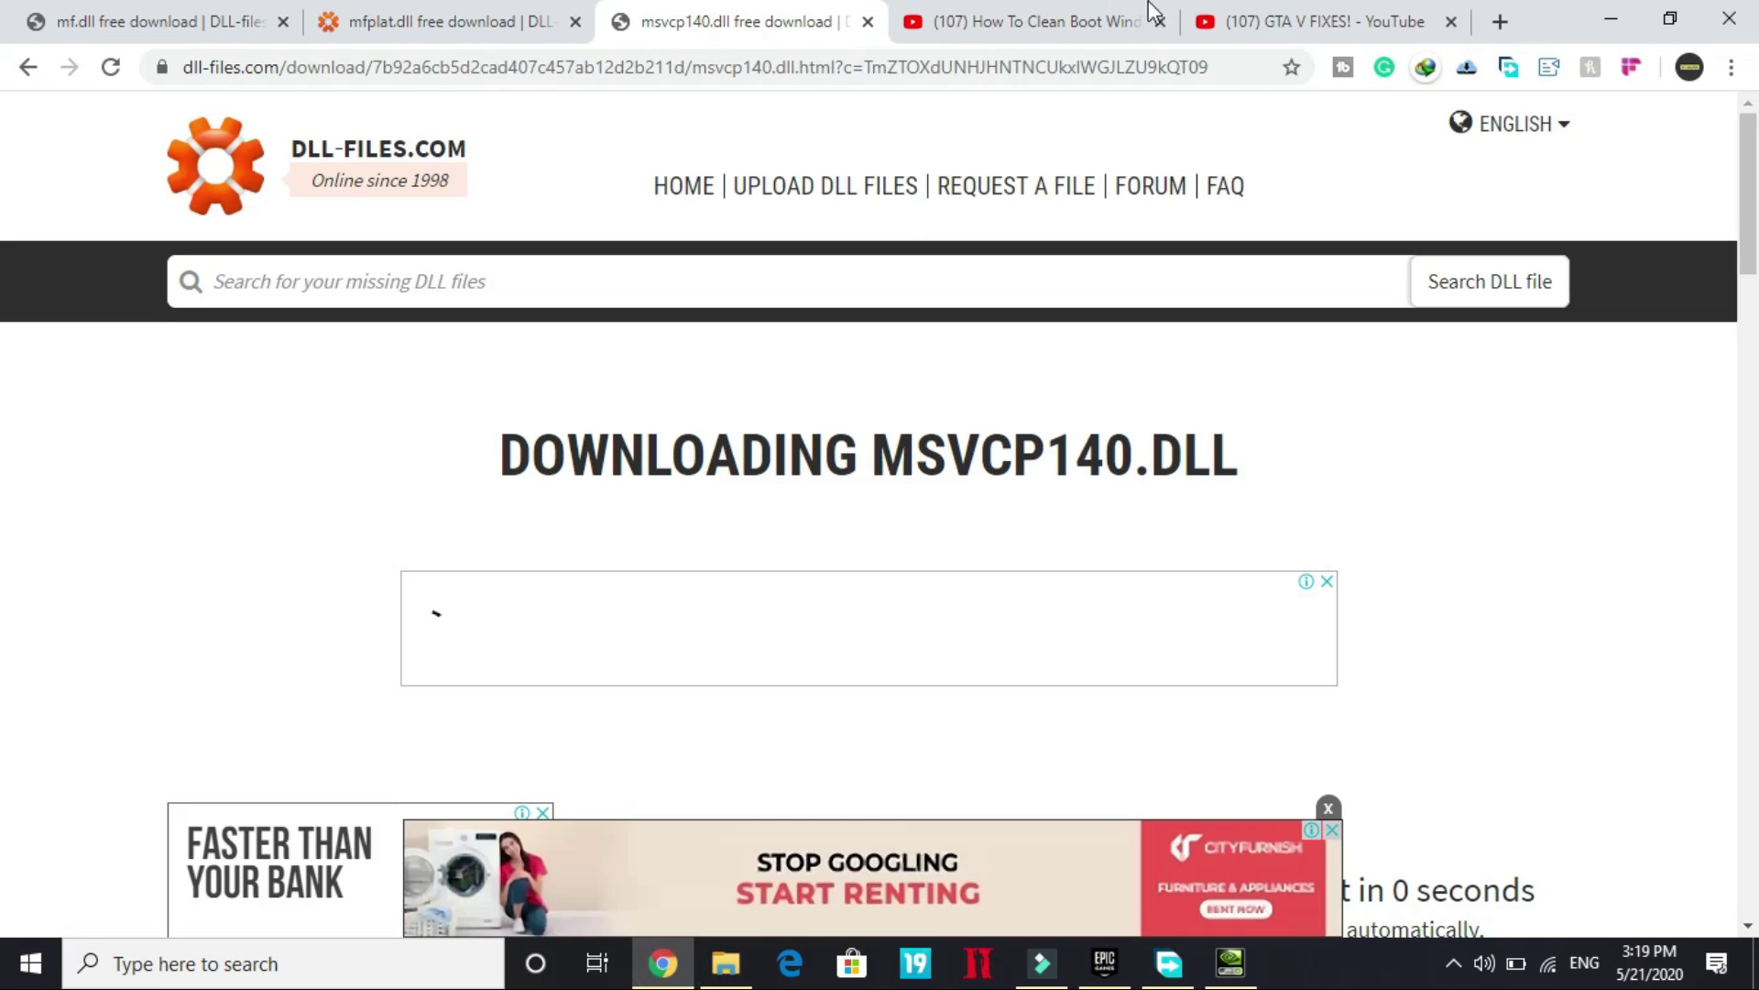
{"action": "left_click", "coordinate": [1355, 16]}
{"action": "left_click", "coordinate": [1500, 21]}
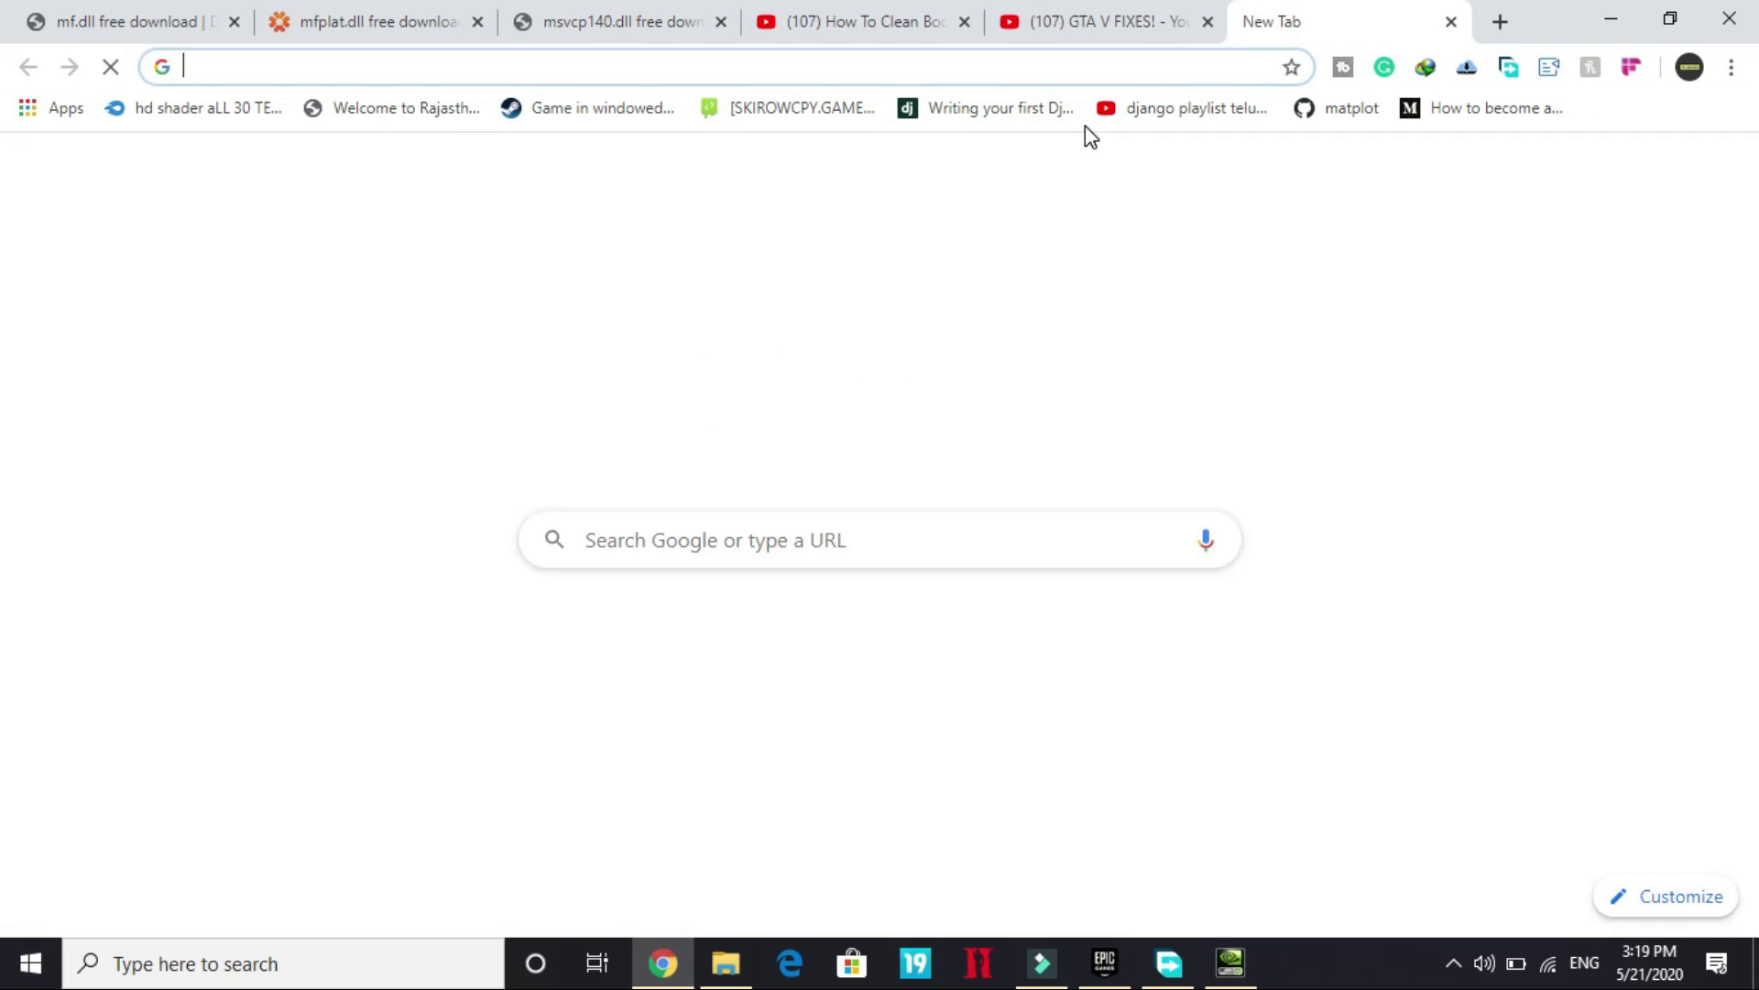
{"action": "type", "text": "downl"}
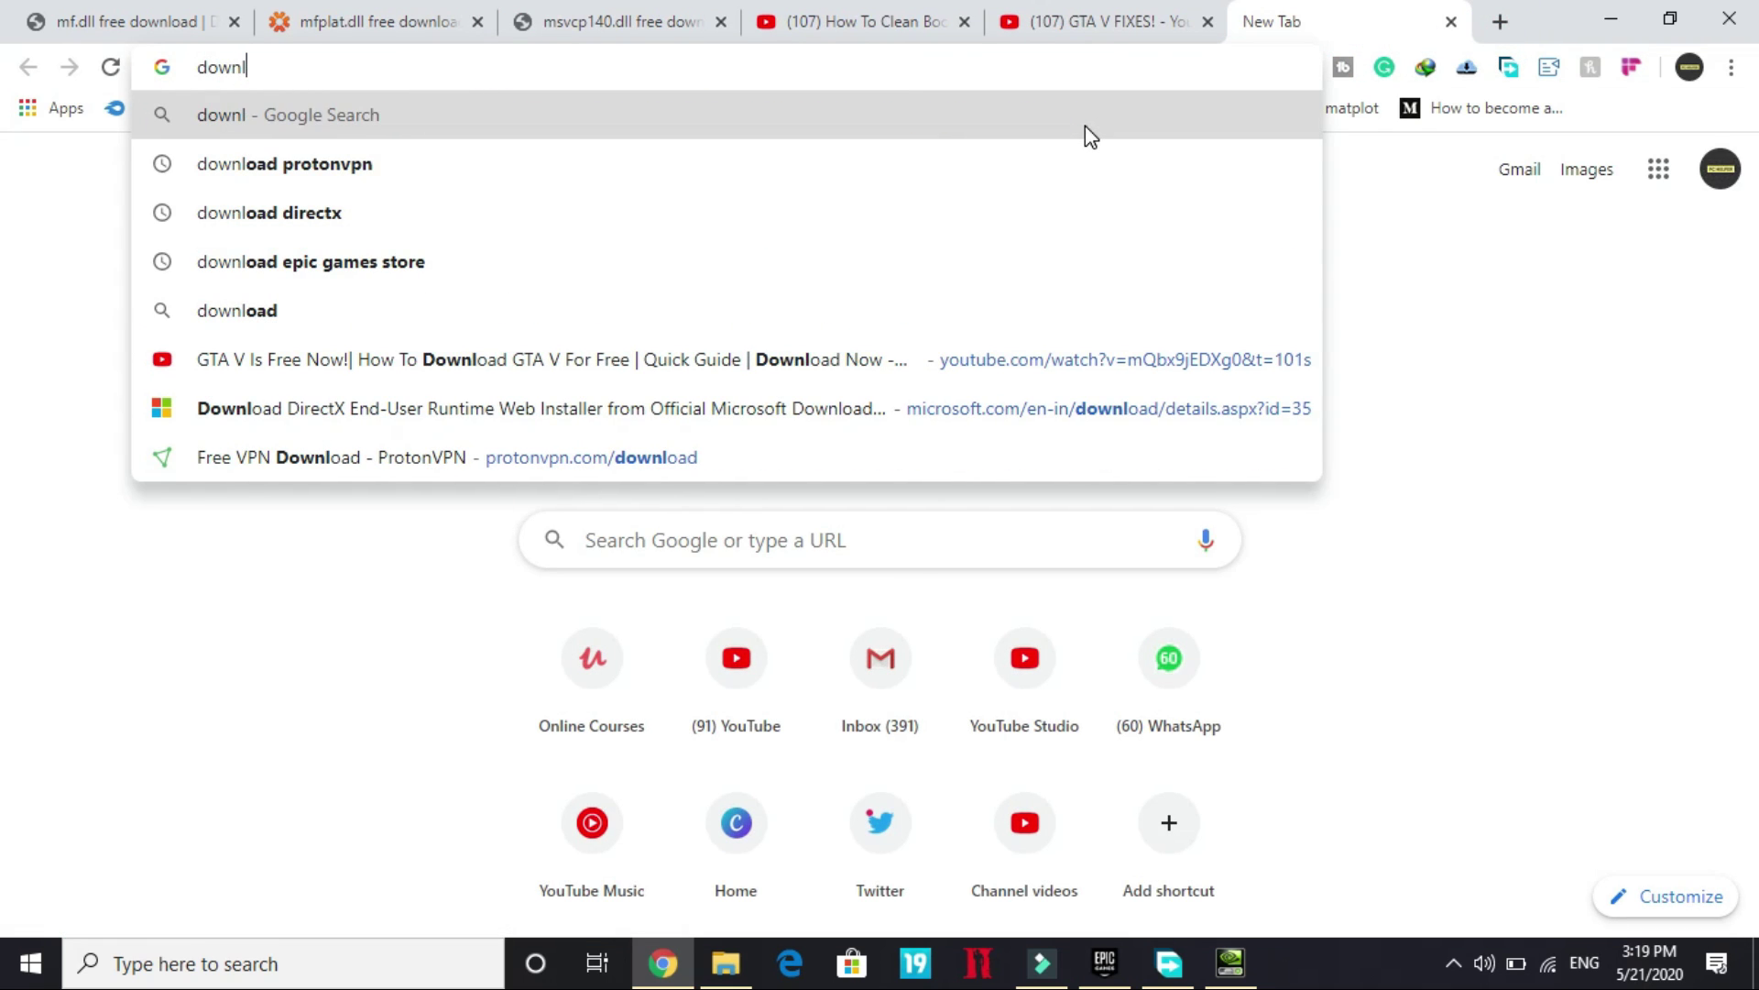
{"action": "key", "text": "Down"}
{"action": "key", "text": "Down"}
{"action": "key", "text": "Return"}
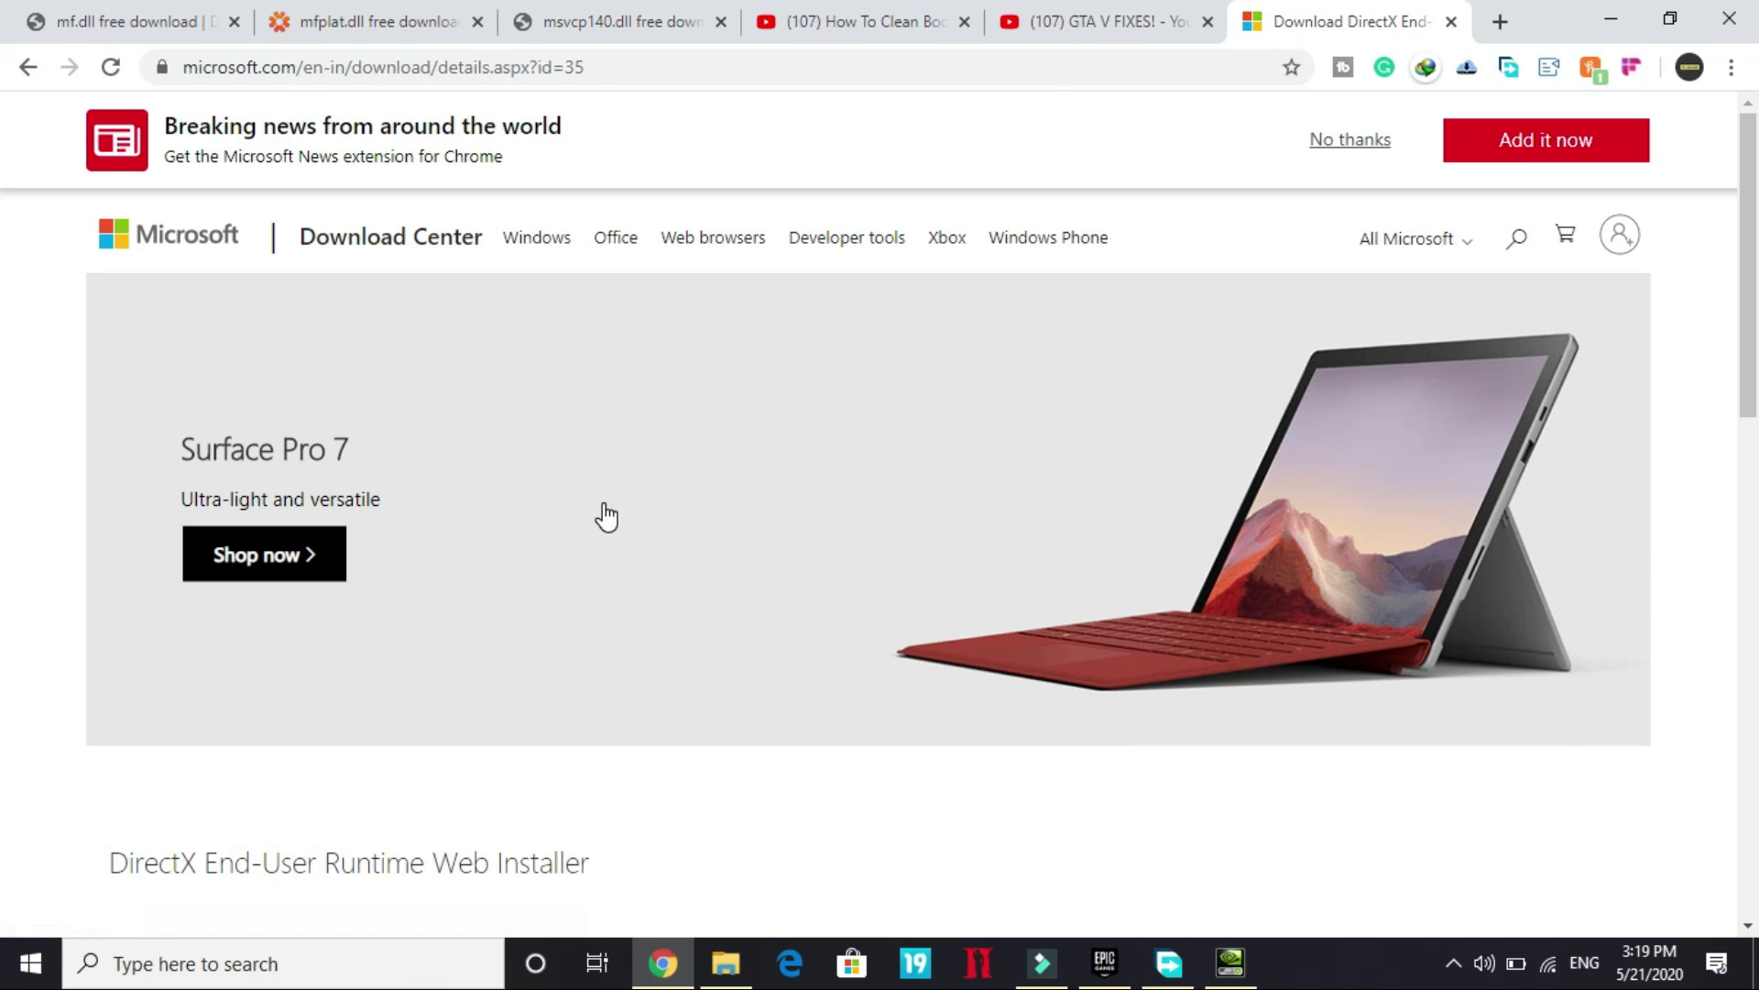
Download the DirectX End-User Runtime Web Installer from Microsoft's page.
{"action": "scroll", "coordinate": [605, 514], "scroll_direction": "down", "scroll_amount": 5}
{"action": "scroll", "coordinate": [522, 364], "scroll_direction": "up", "scroll_amount": 2}
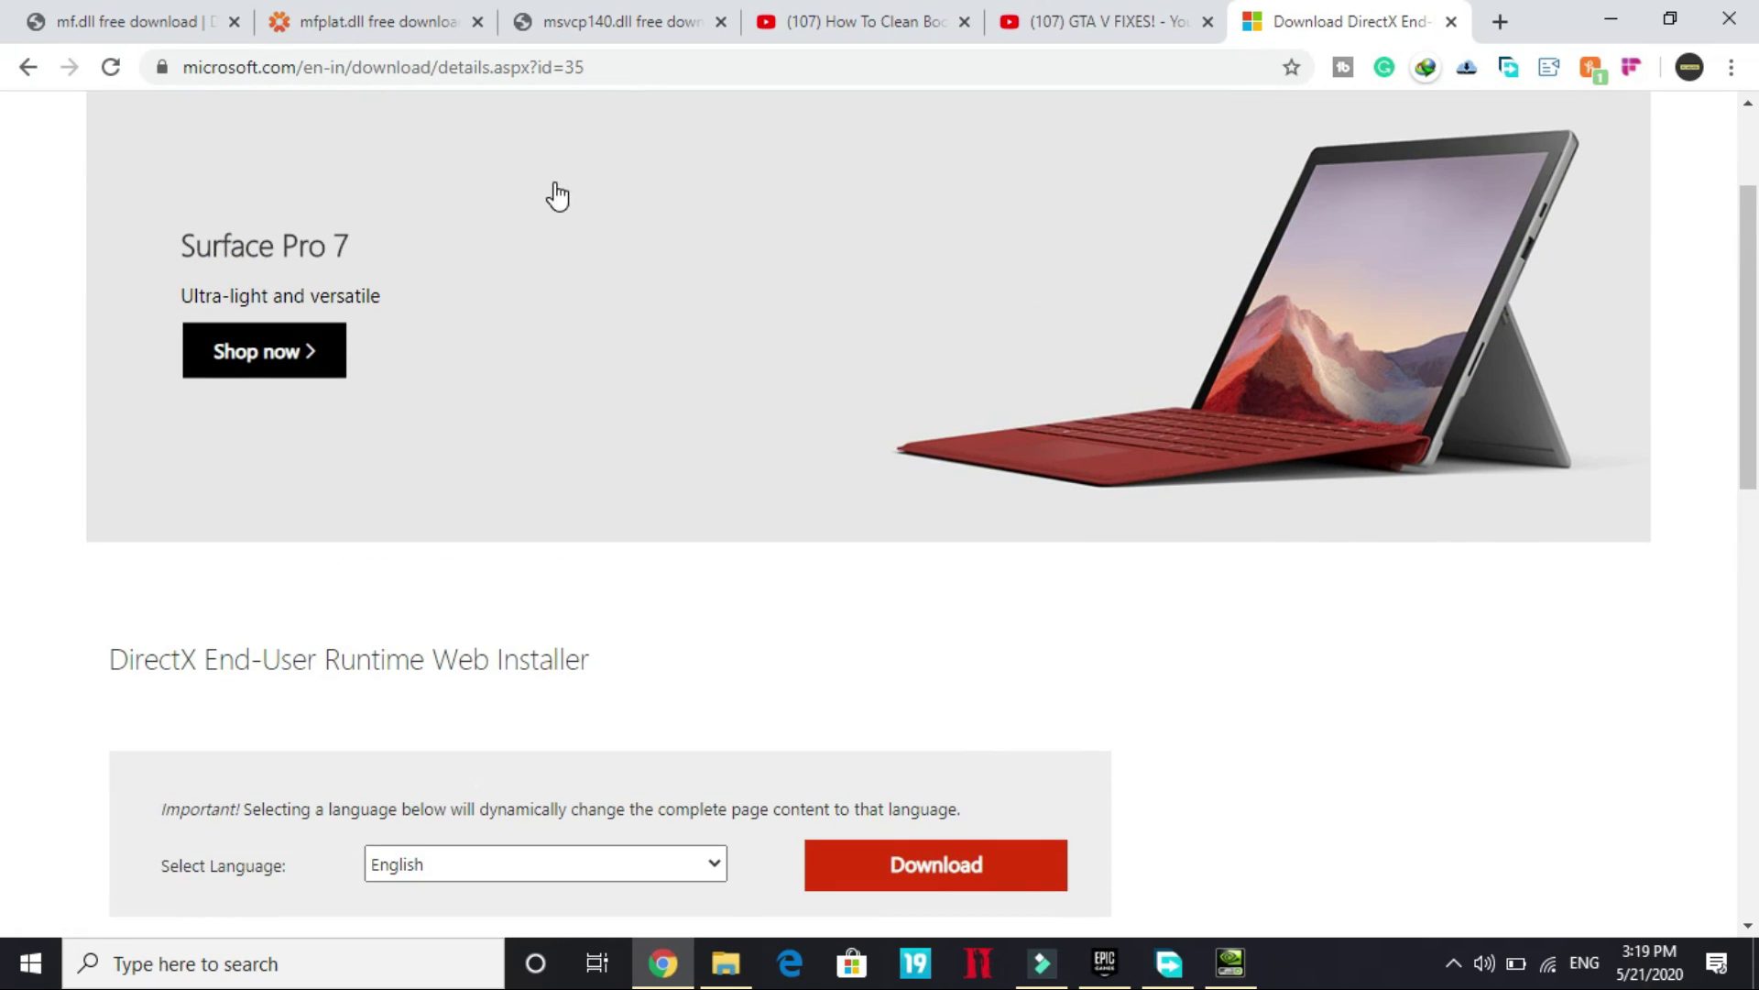
{"action": "scroll", "coordinate": [652, 425], "scroll_direction": "down", "scroll_amount": 5}
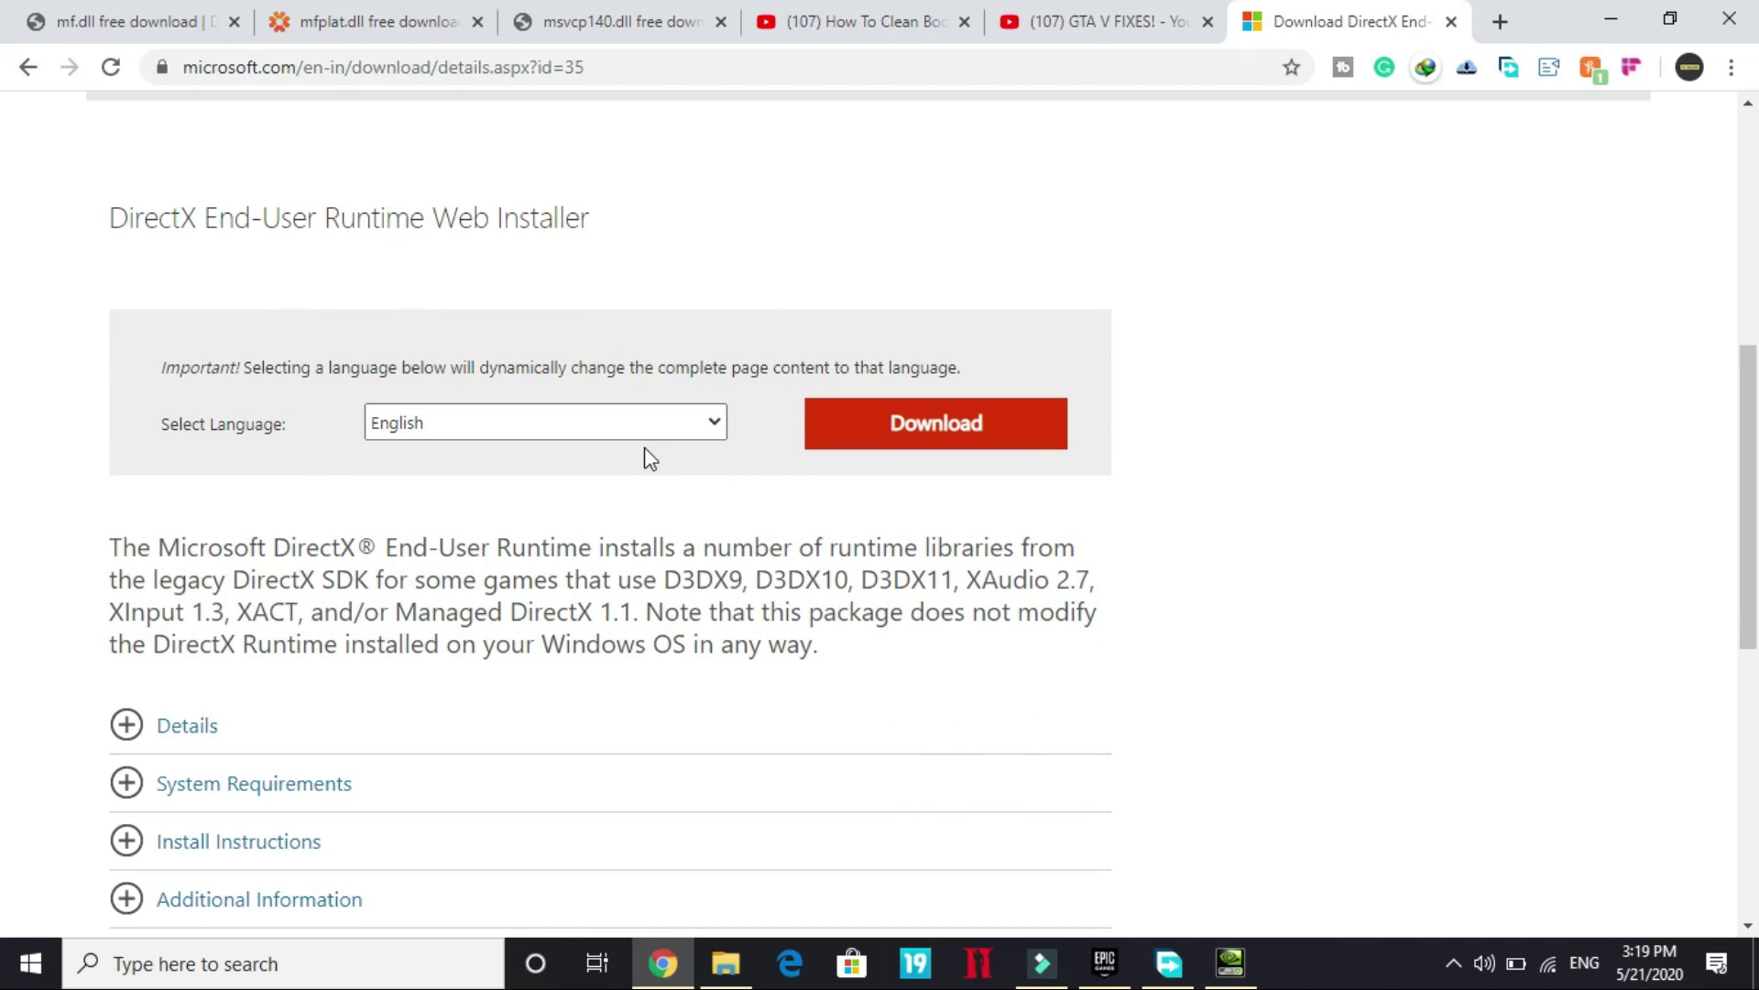
{"action": "left_click", "coordinate": [895, 427]}
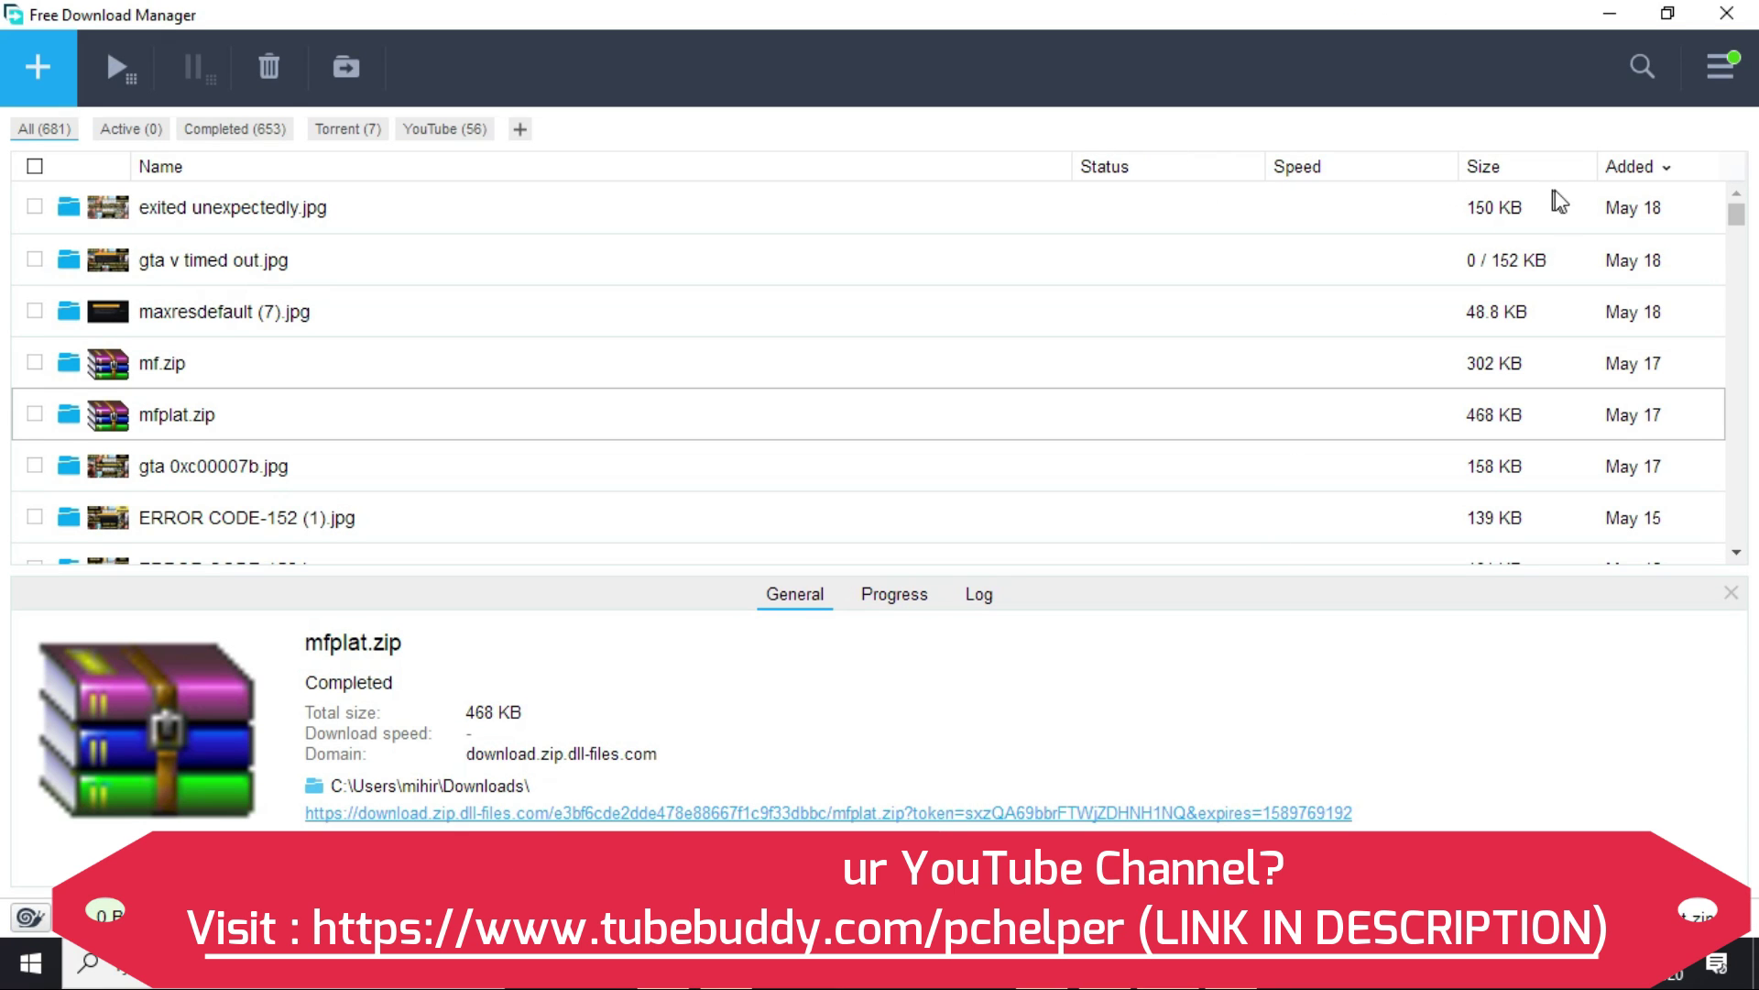
Search downloads for 'dxwe', confirm dxwebsetup.exe completed at 285 KB, and minimize Free Download Manager.
{"action": "left_click", "coordinate": [1642, 66]}
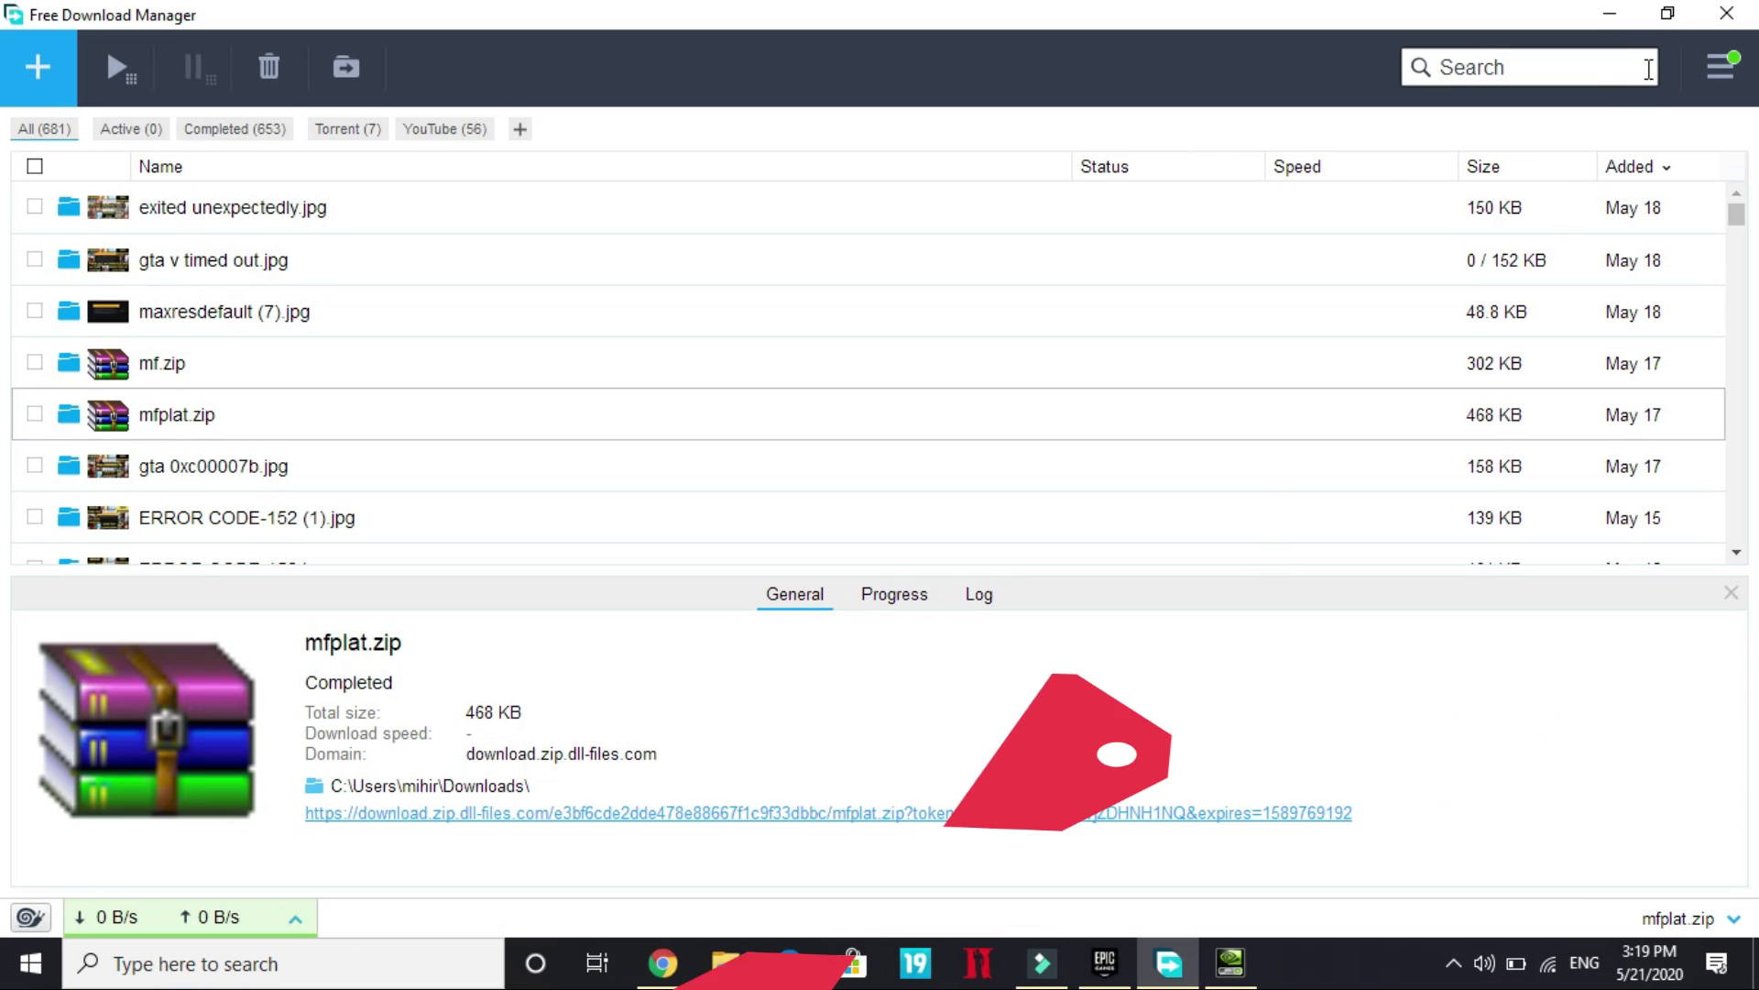
{"action": "type", "text": "dxwe"}
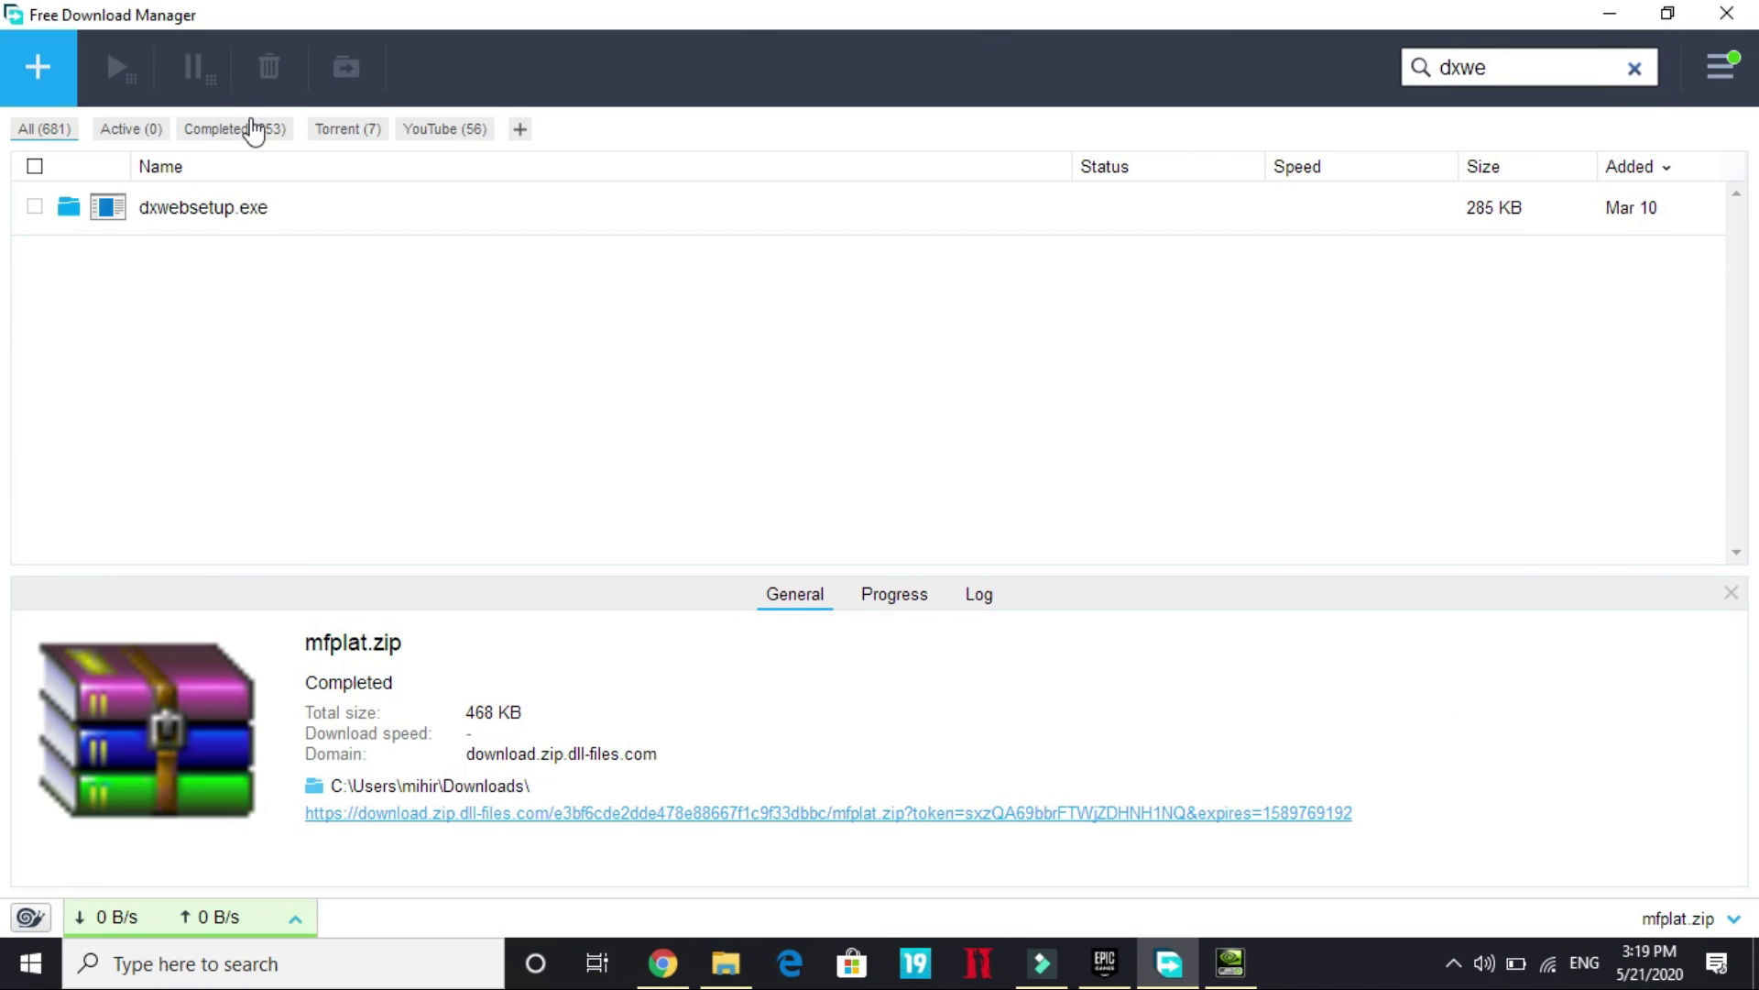
{"action": "left_click", "coordinate": [248, 217]}
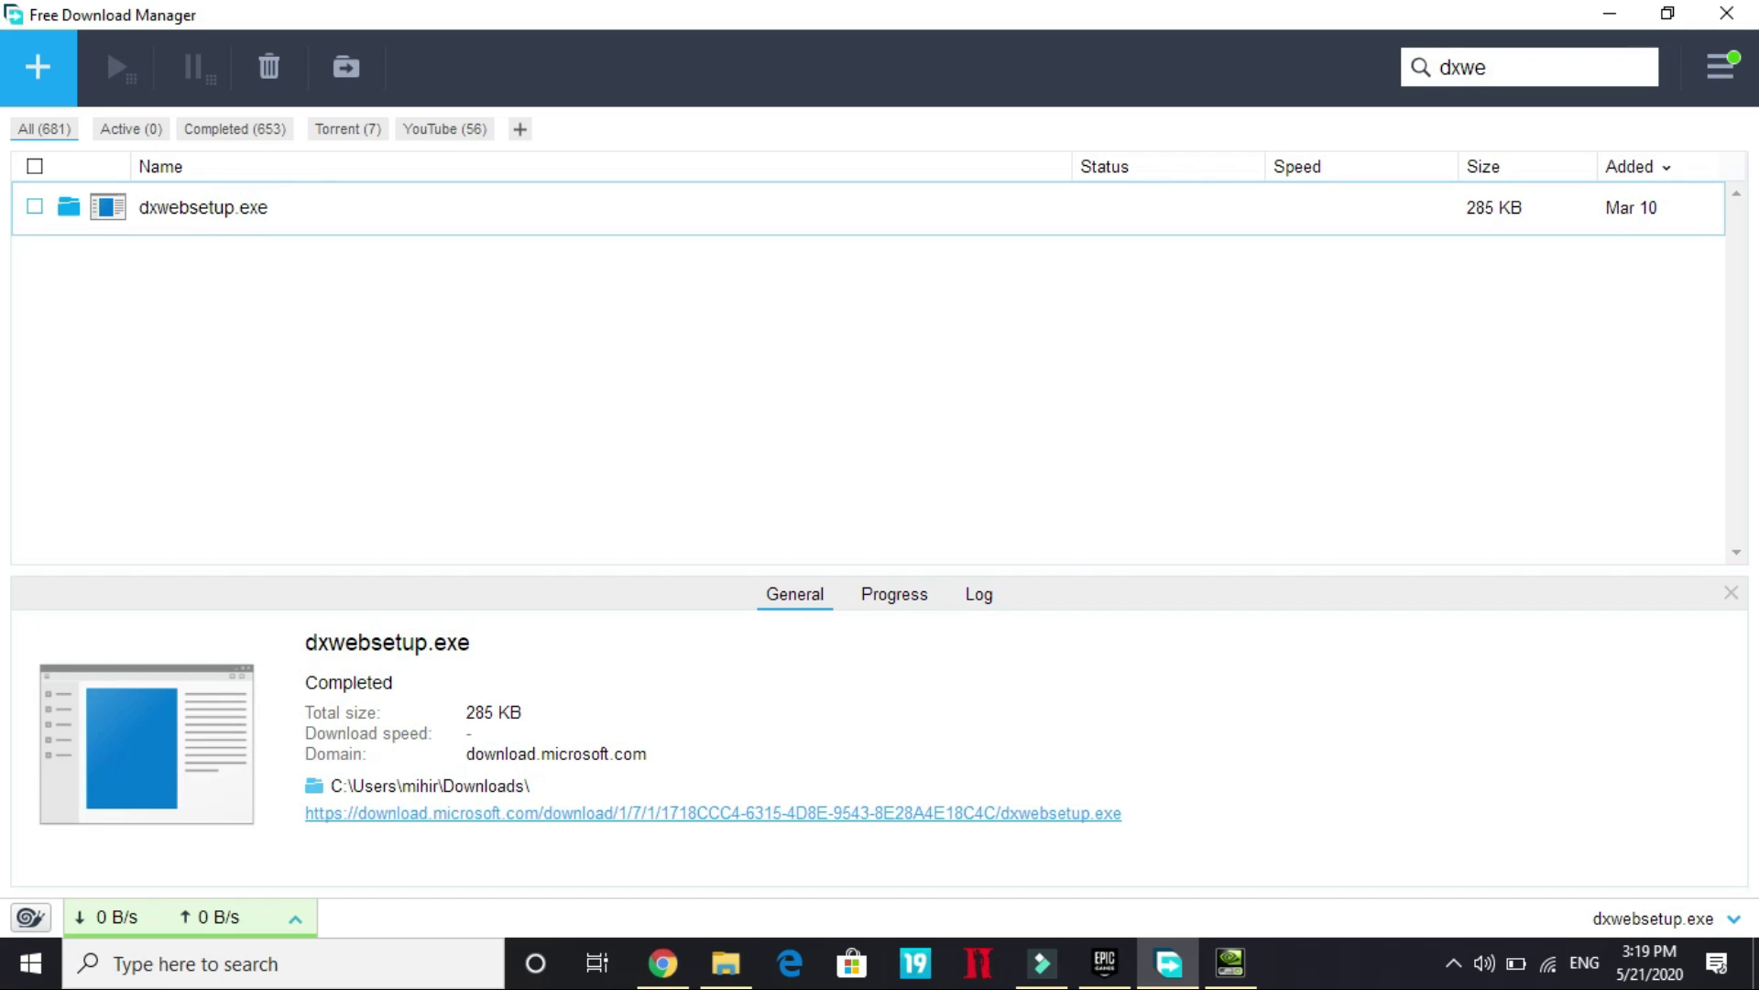
{"action": "left_click", "coordinate": [1613, 13]}
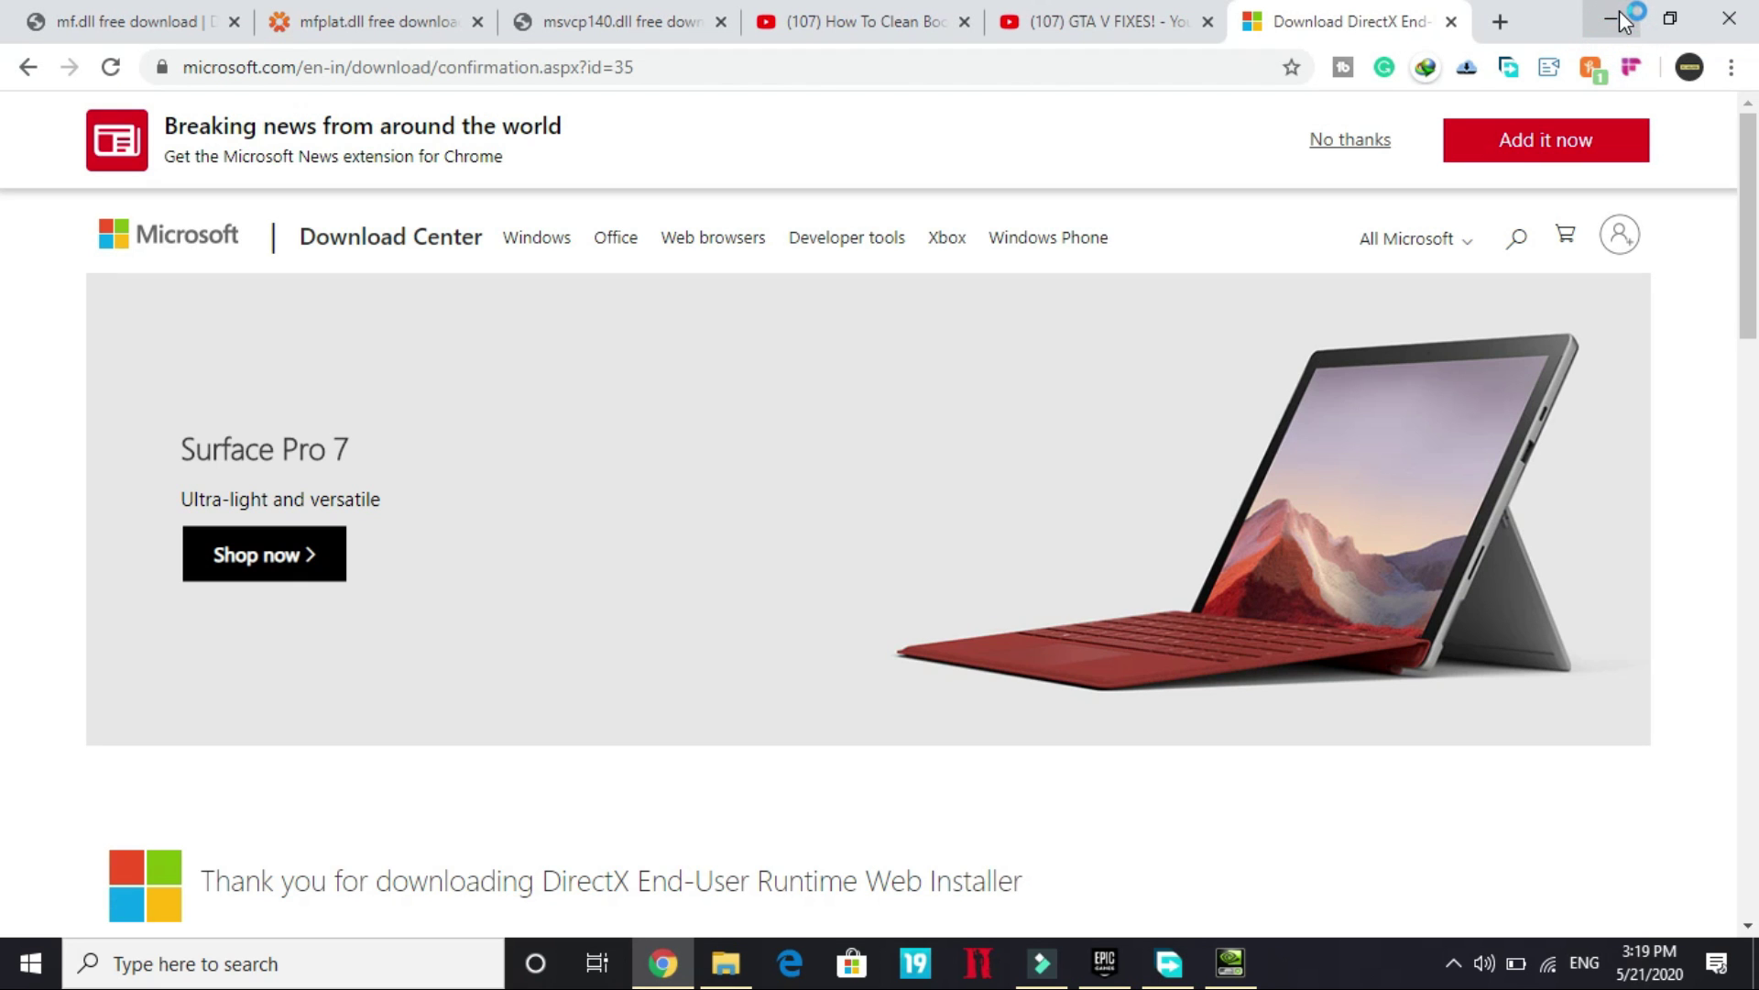
Accept the DirectX licence, decline the Bing Bar, and close Setup after the internal system error.
{"action": "left_click", "coordinate": [1618, 19]}
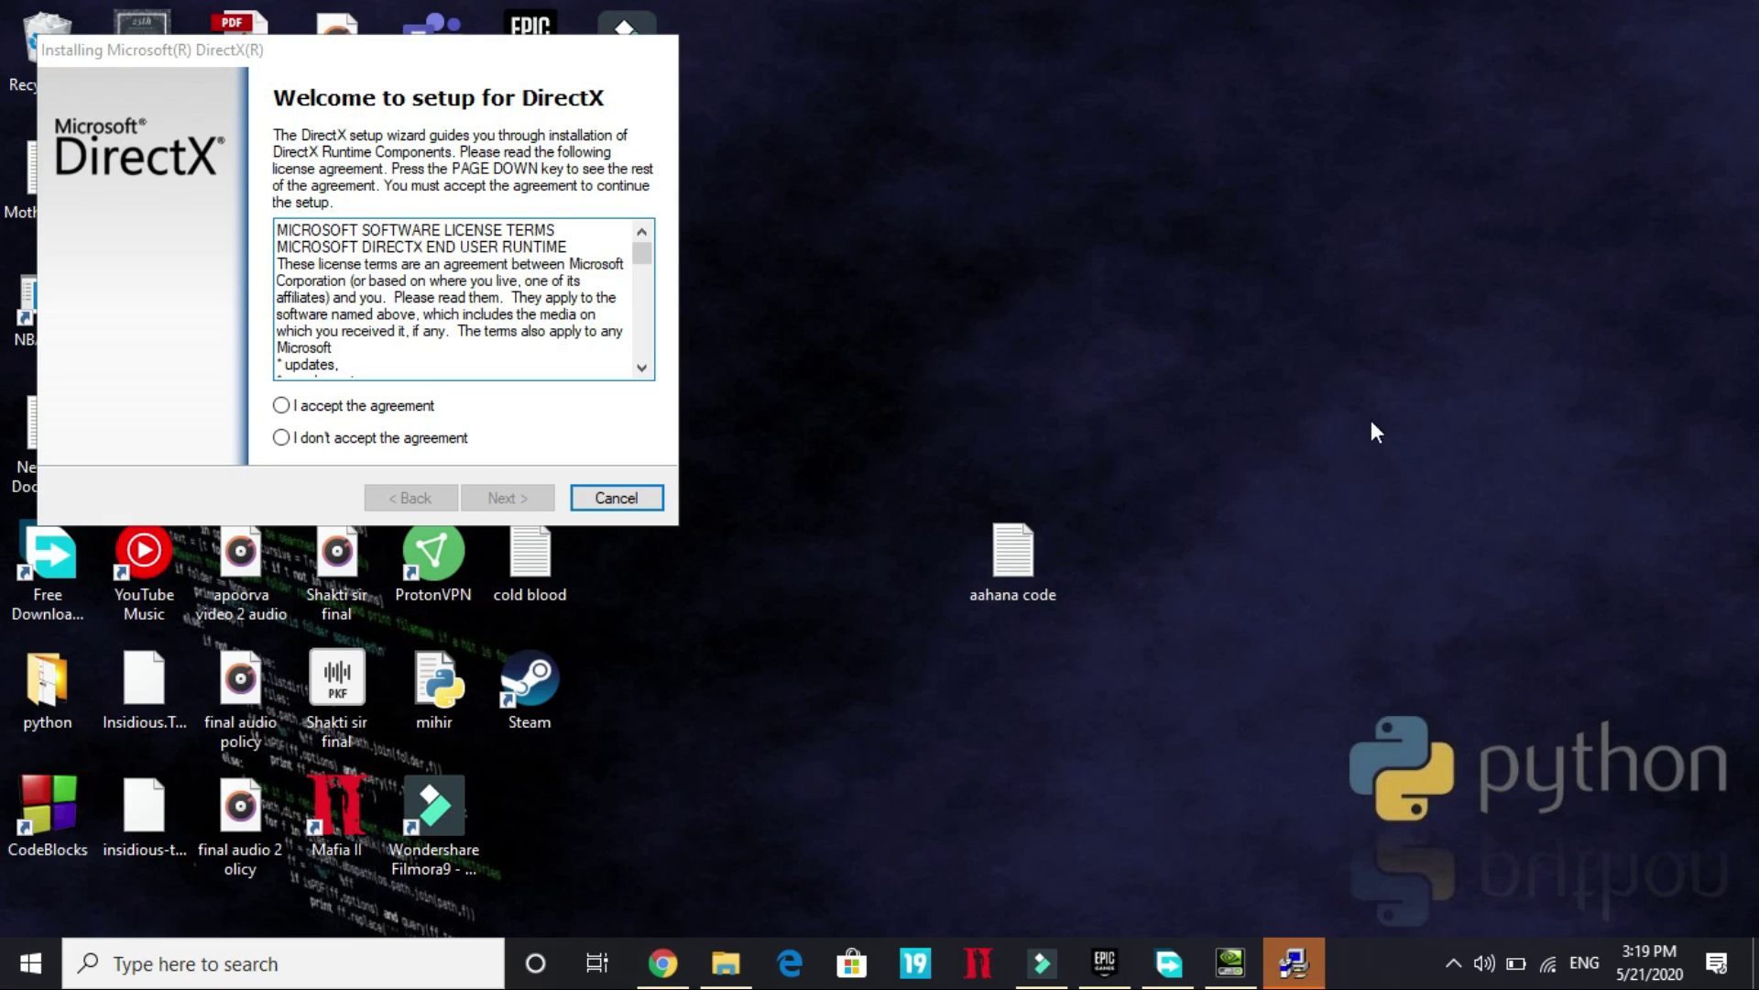
{"action": "left_click", "coordinate": [345, 405]}
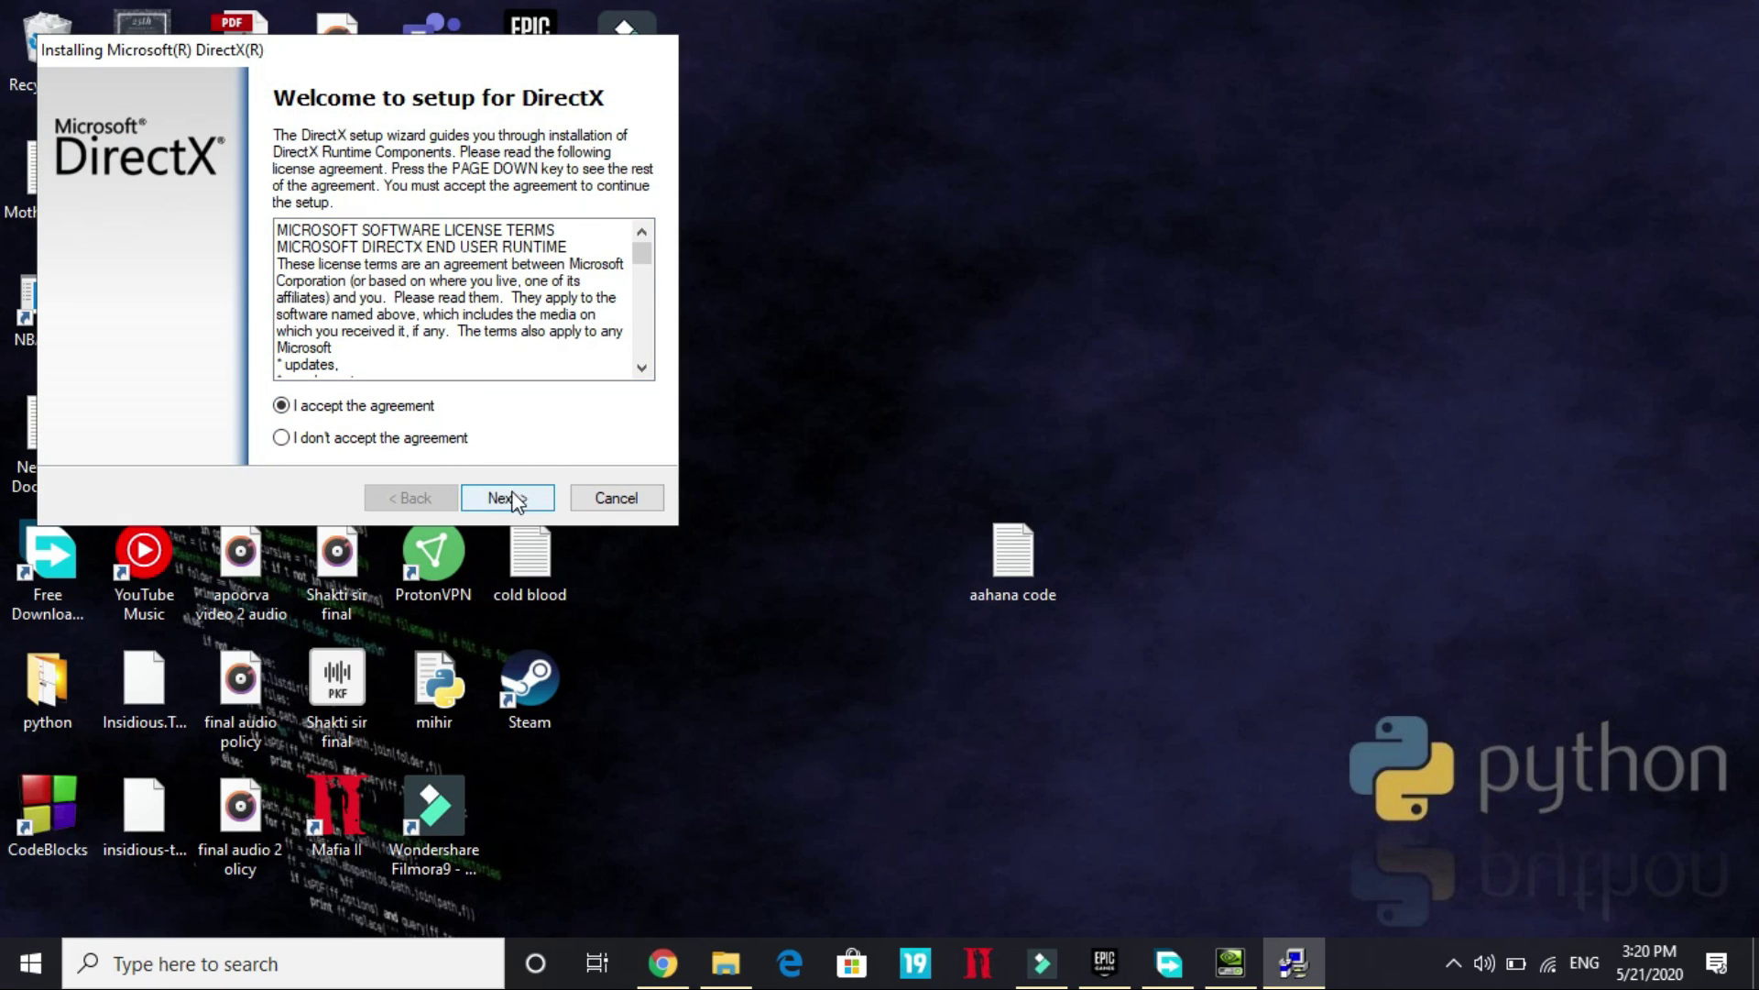
{"action": "left_click", "coordinate": [505, 498]}
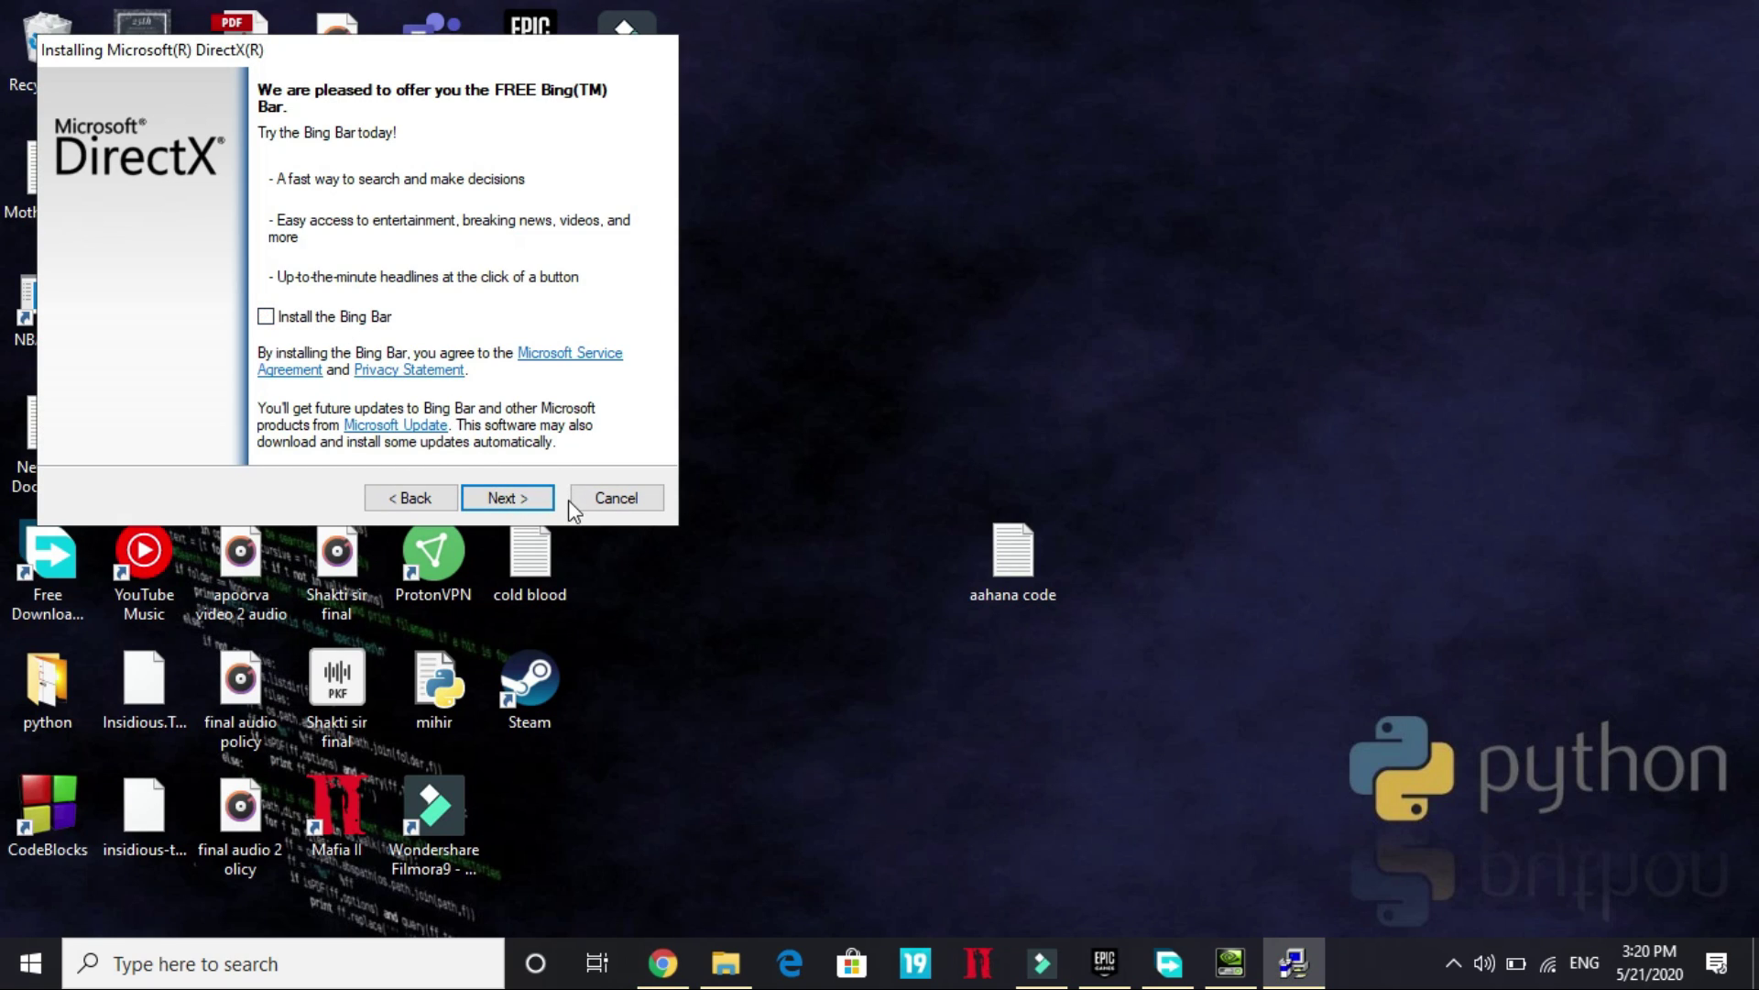
{"action": "left_click", "coordinate": [519, 503]}
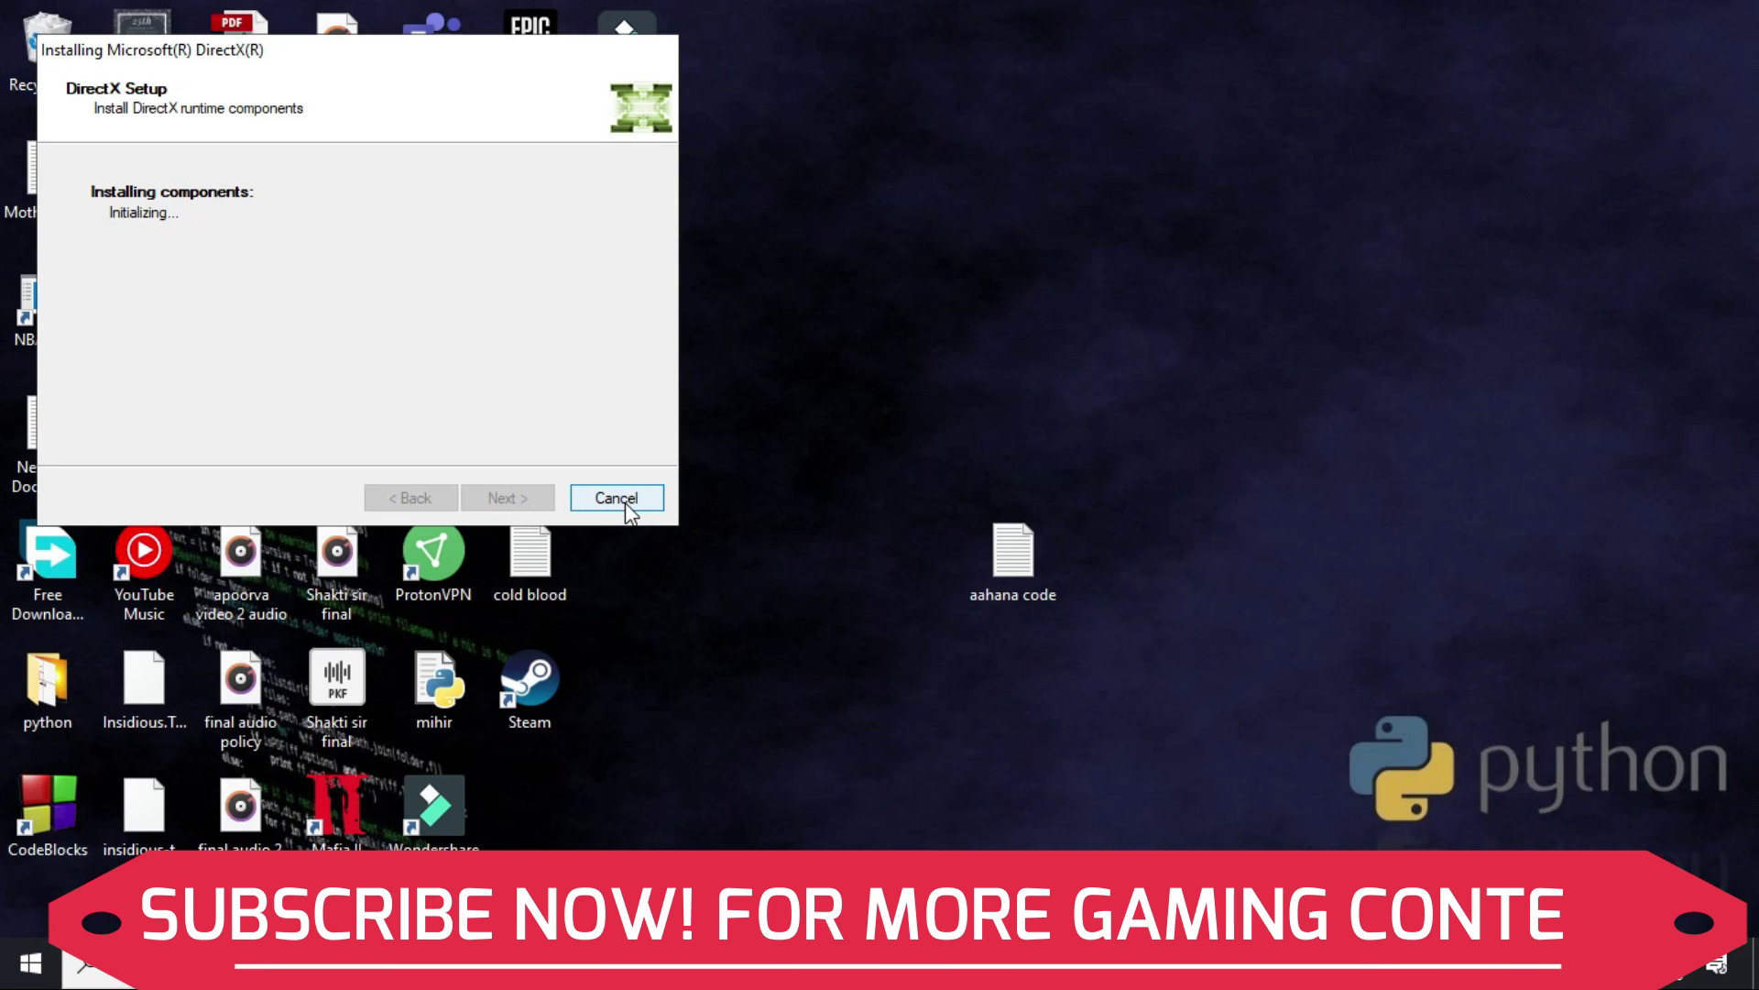
{"action": "left_click", "coordinate": [615, 502]}
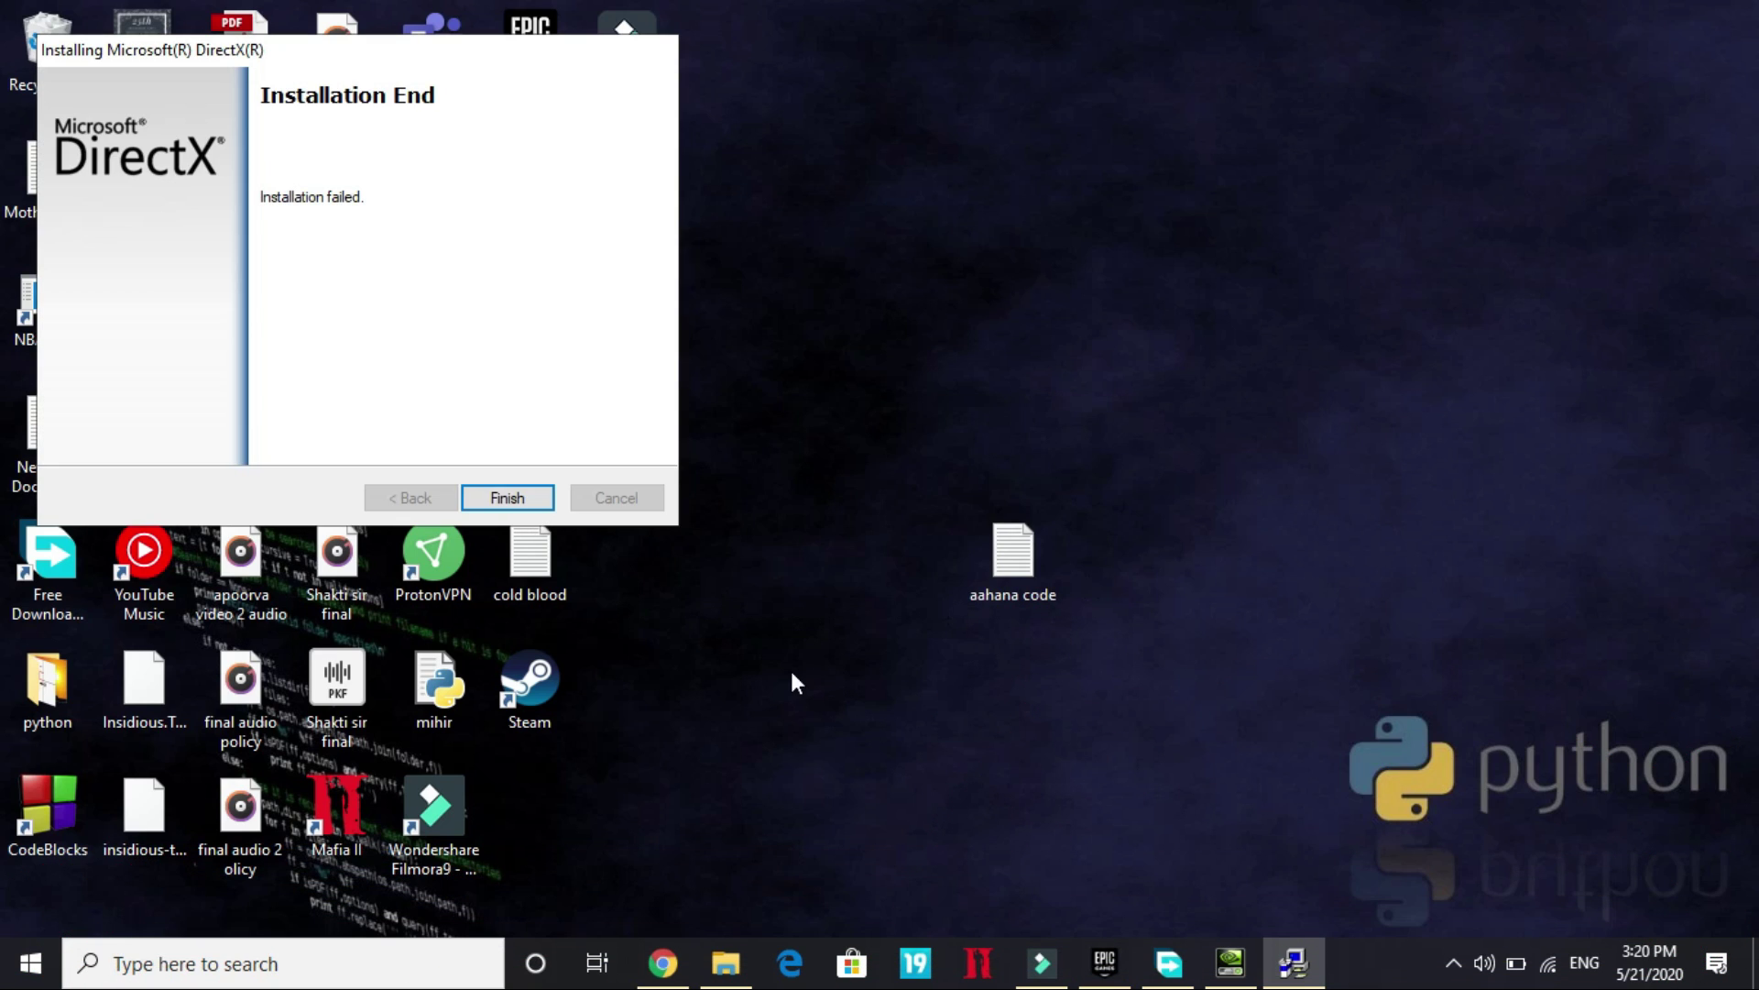
{"action": "left_click", "coordinate": [506, 494]}
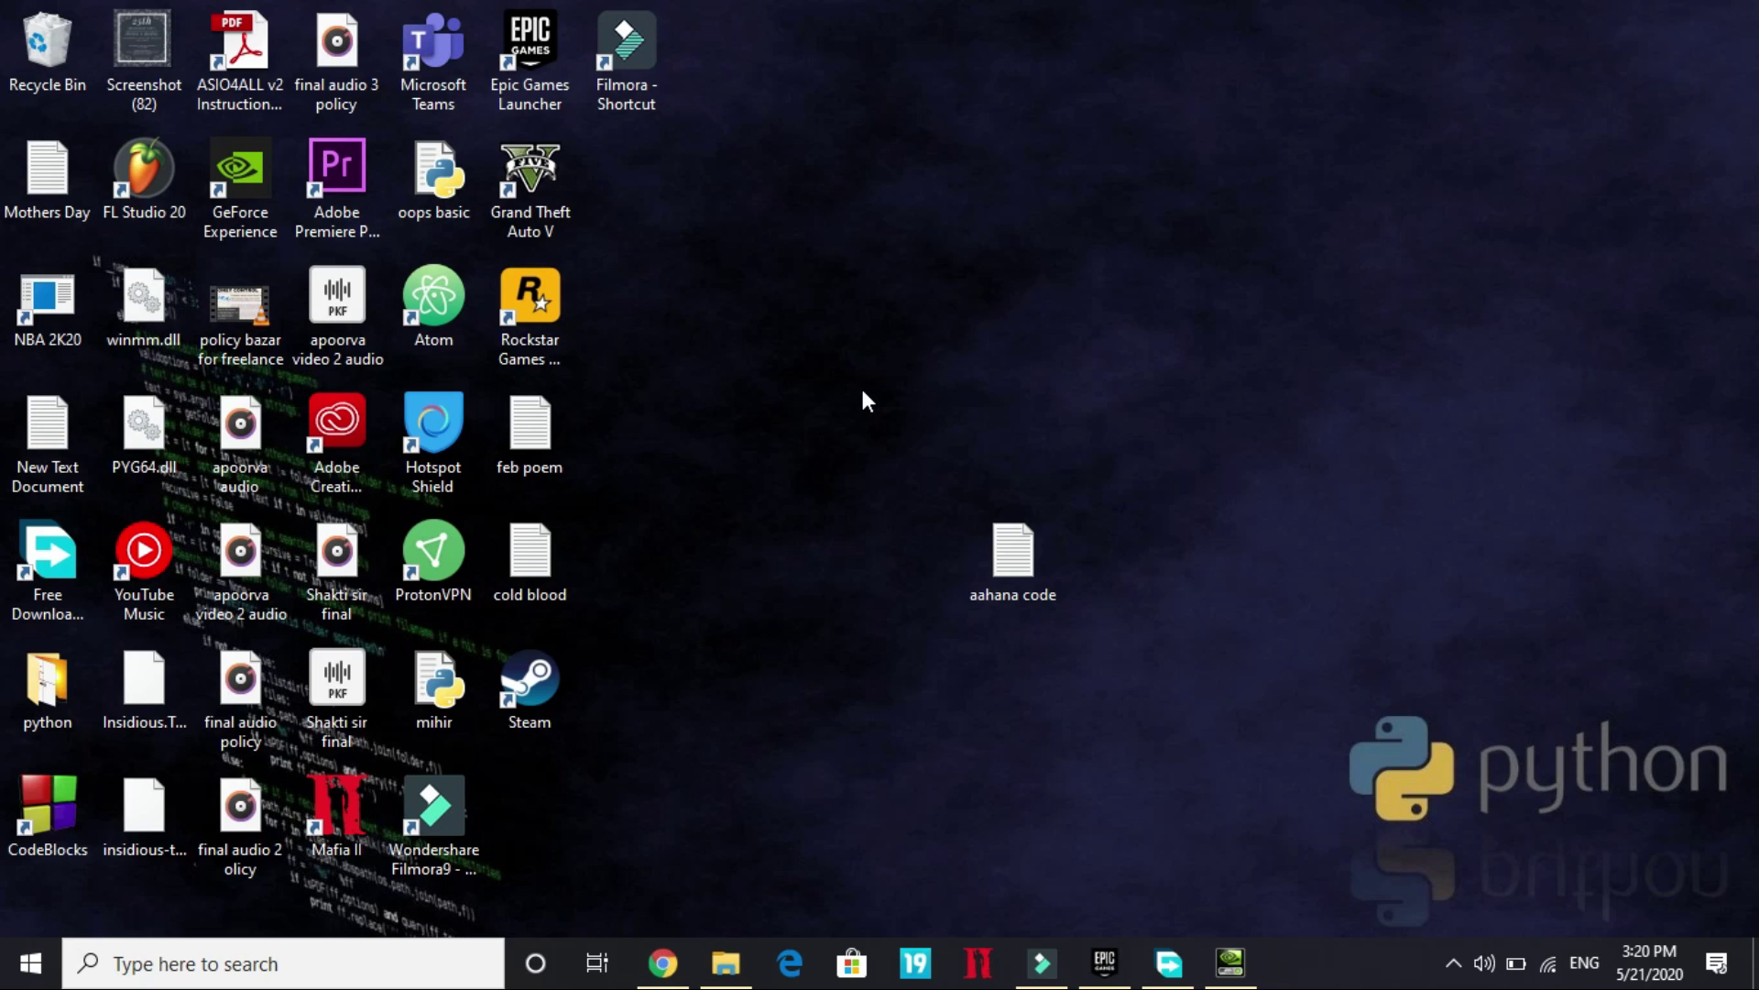